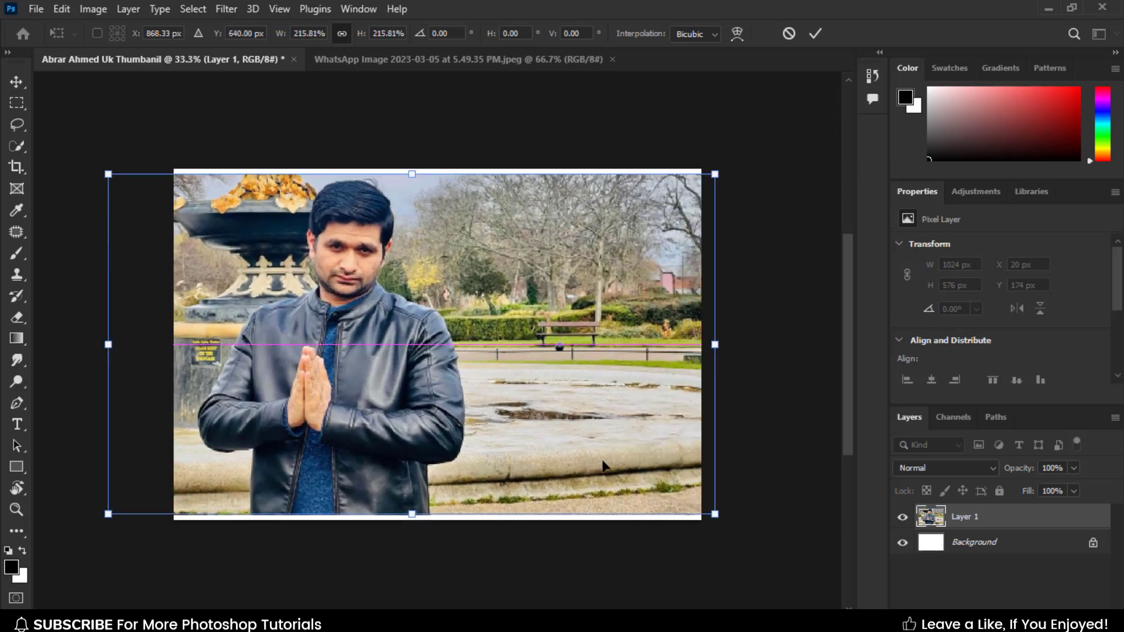
Scale and position the photo layer at about 2281 × 1283 px so that it covers the whole canvas.
key(Return)
click(93, 8)
click(118, 131)
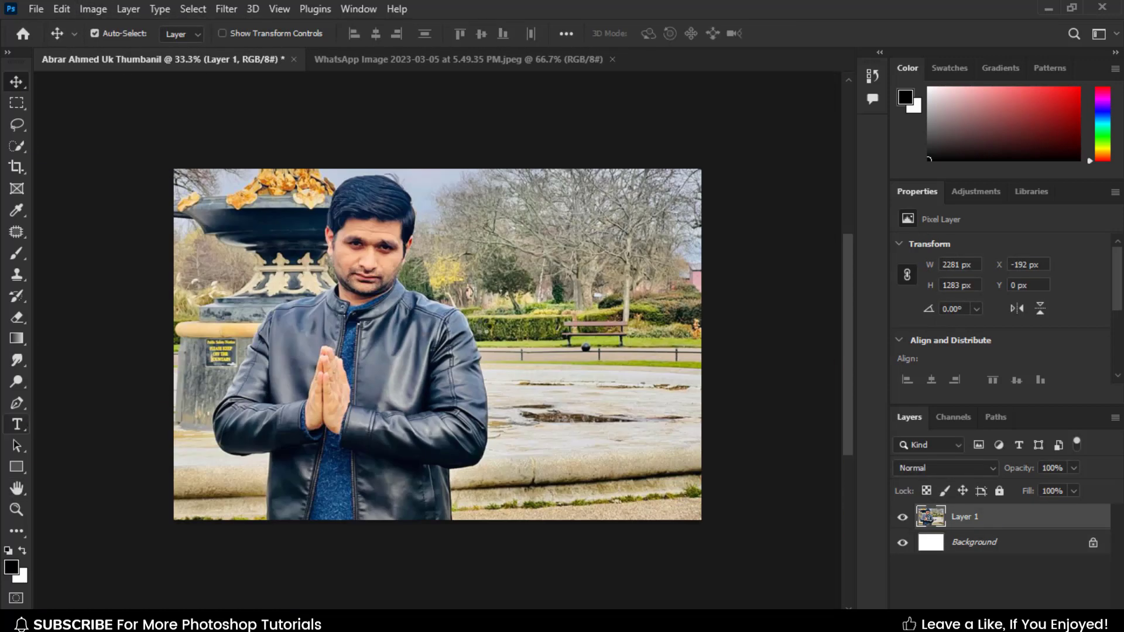
Add the horizontal Urdu text "آج سب کچھ بتاؤ" beside the man's face and colour it black.
click(17, 423)
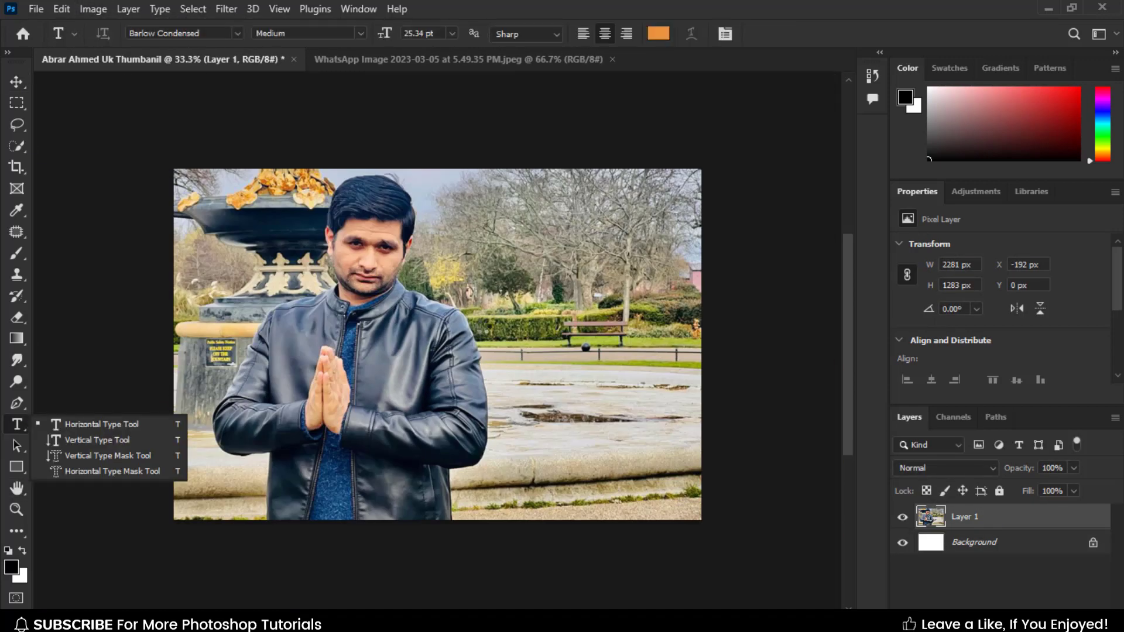
click(472, 270)
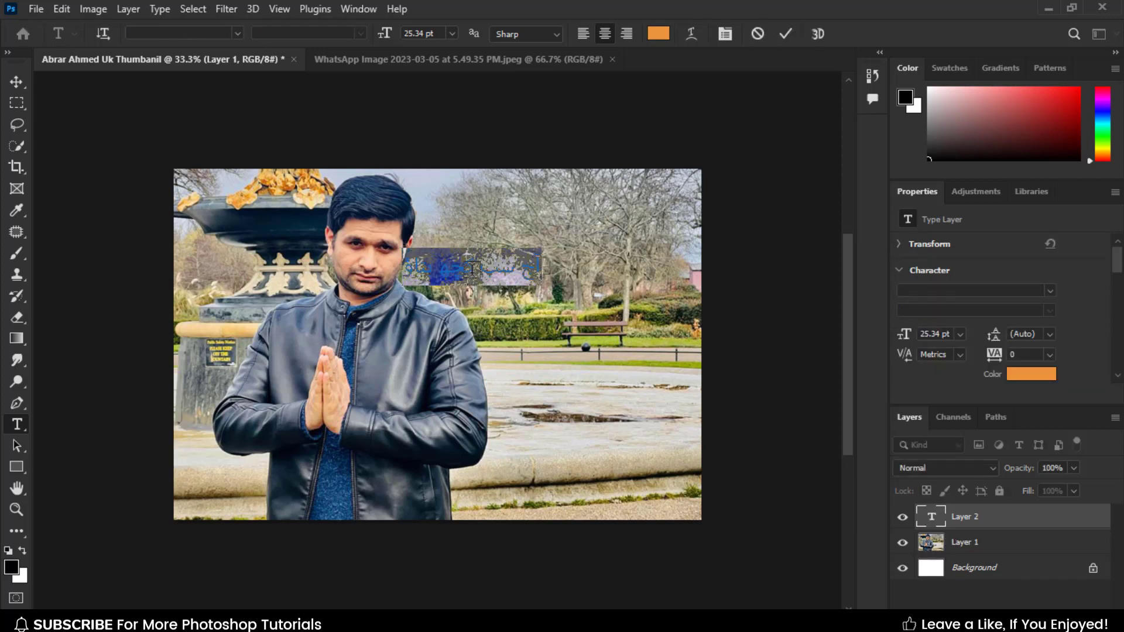
click(658, 35)
text(4b3c2d)
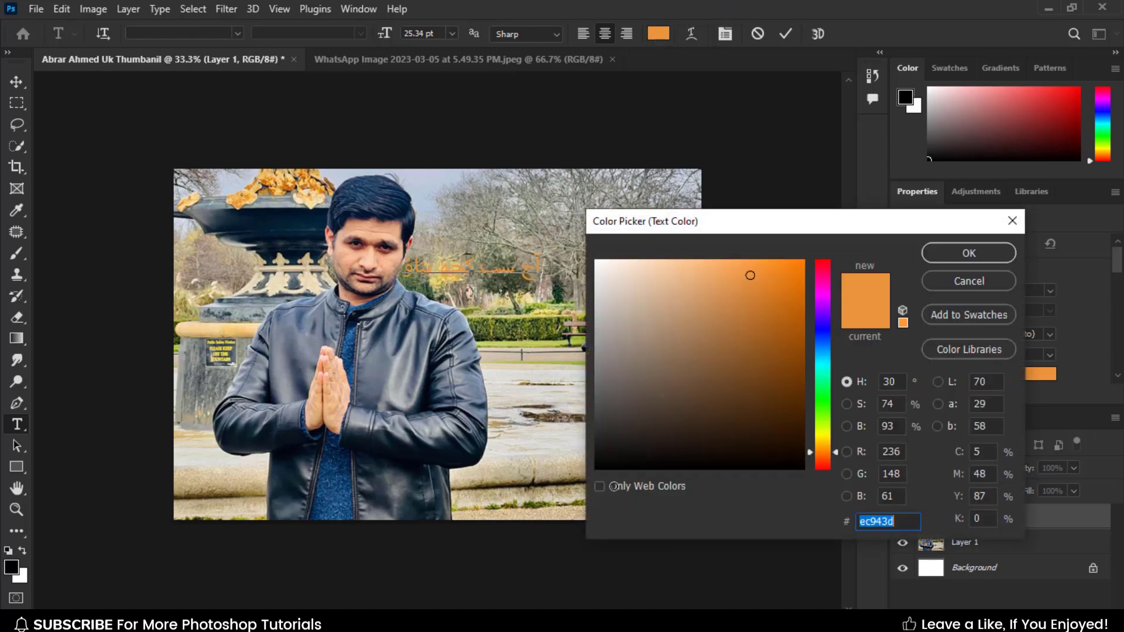
click(962, 253)
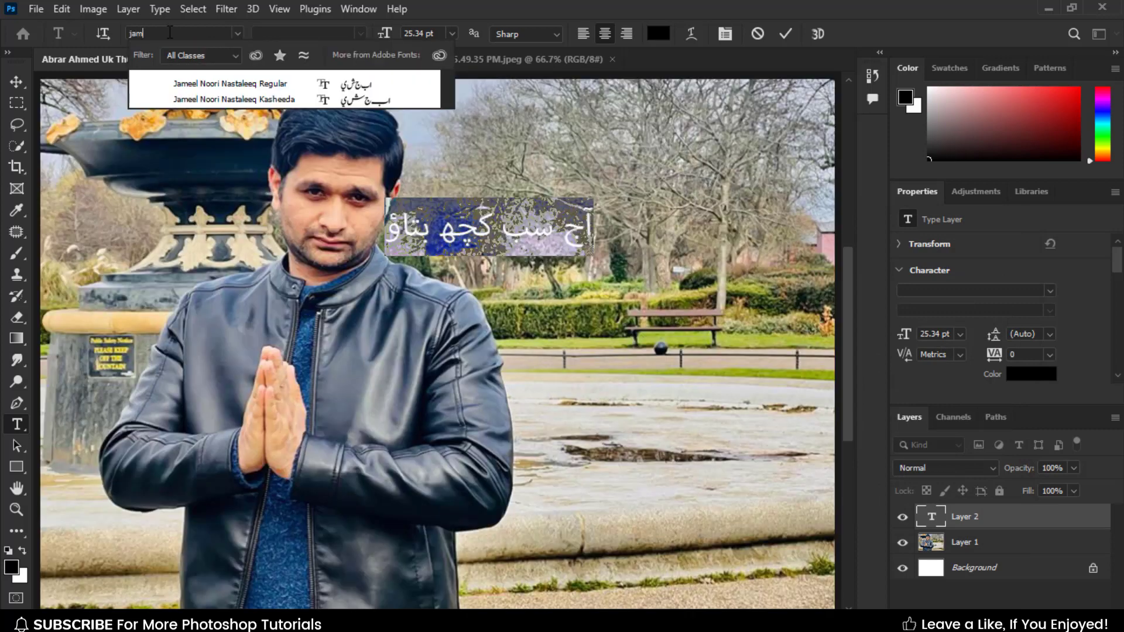
Set the Urdu text's font to Jameel Noori Nastaleeq Kasheeda and hide its layer.
text(Jameel Noori Nastaleeq)
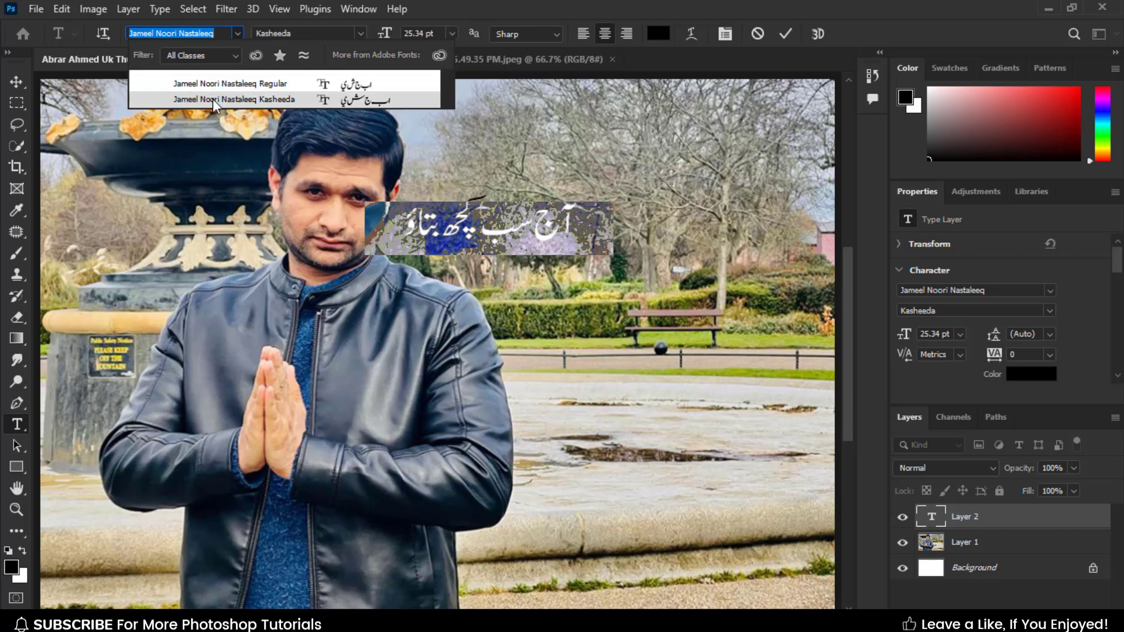
click(213, 100)
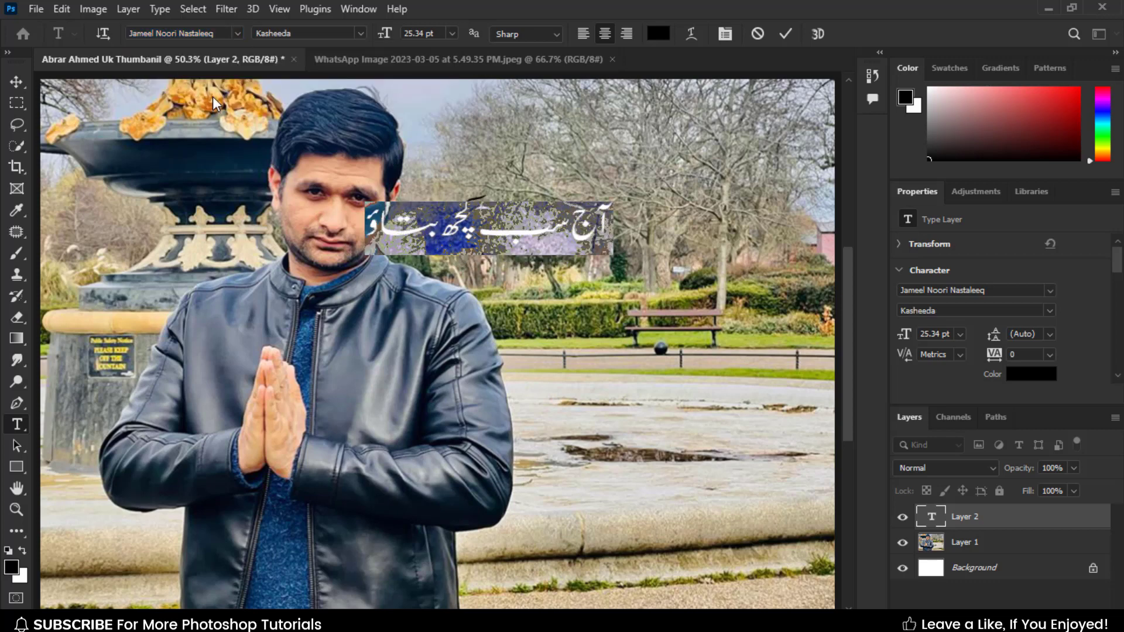
click(16, 82)
drag(543, 246, 708, 280)
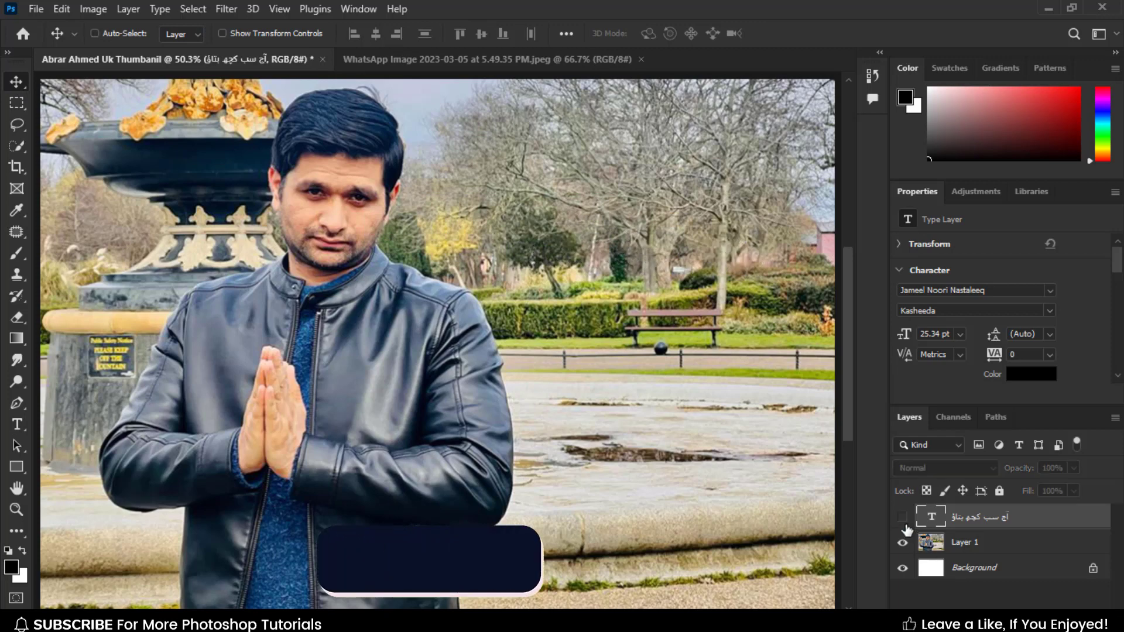
Scale the photo layer down to about 1929 × 1086 px, spanning the canvas width with blank strips above and below.
key(ctrl+minus)
key(ctrl+minus)
key(ctrl+minus)
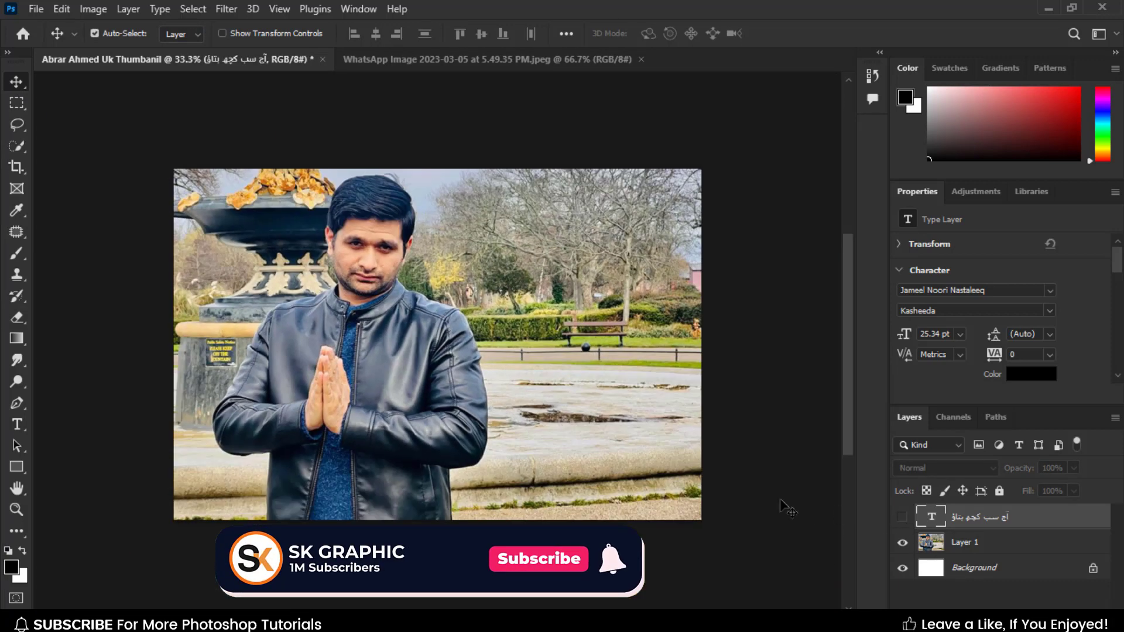
ctrl+click(661, 490)
key(ctrl+t)
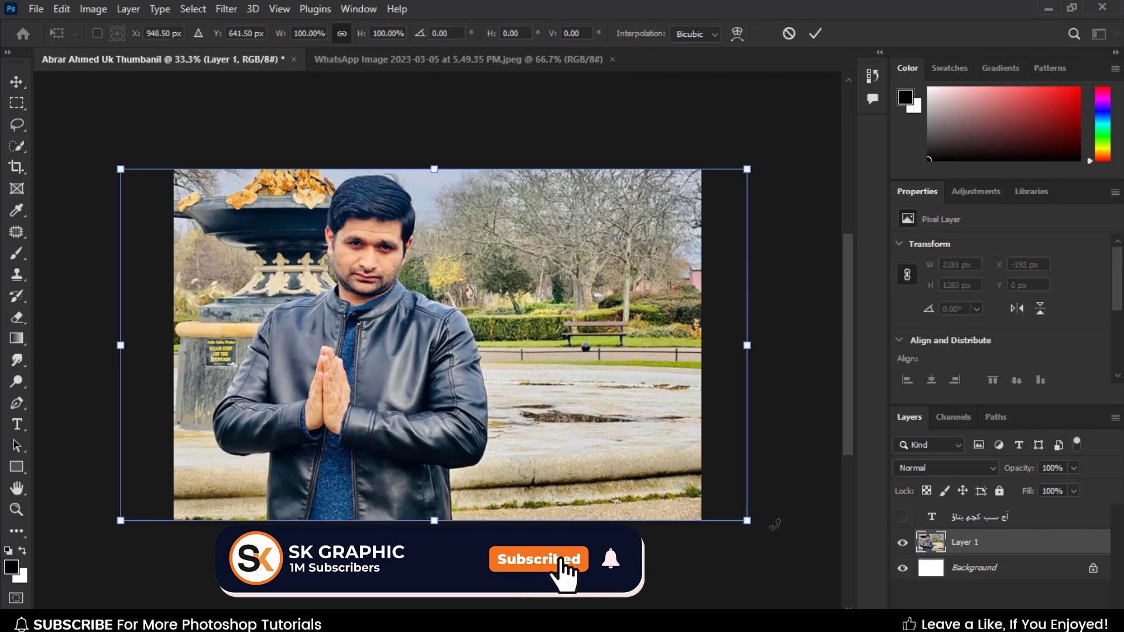
drag(751, 527, 701, 495)
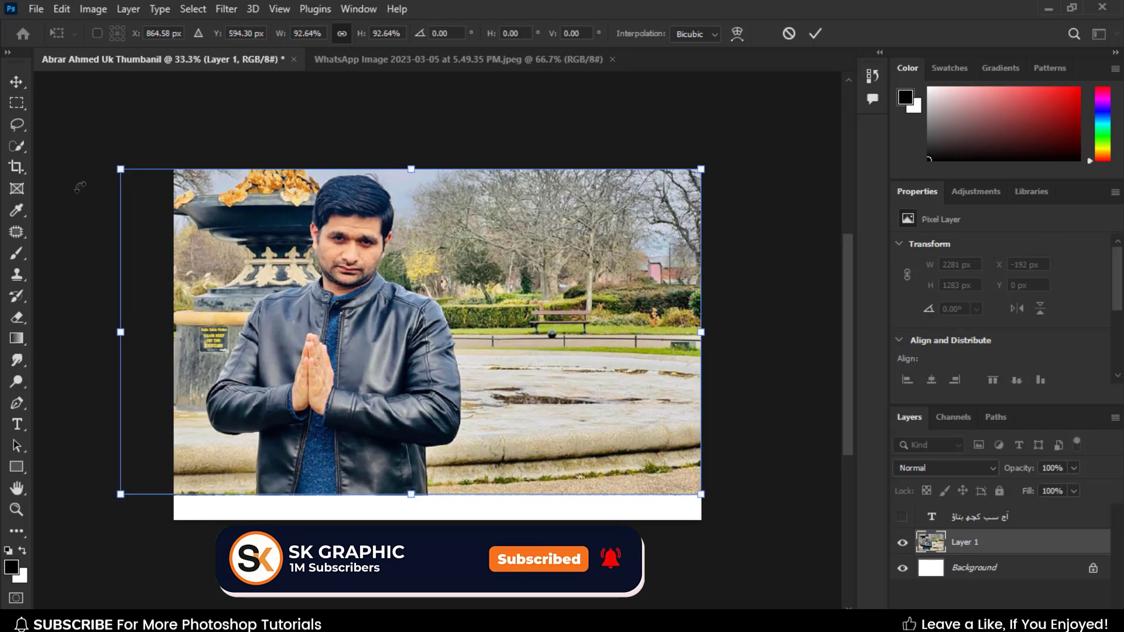
drag(118, 171, 163, 208)
key(Return)
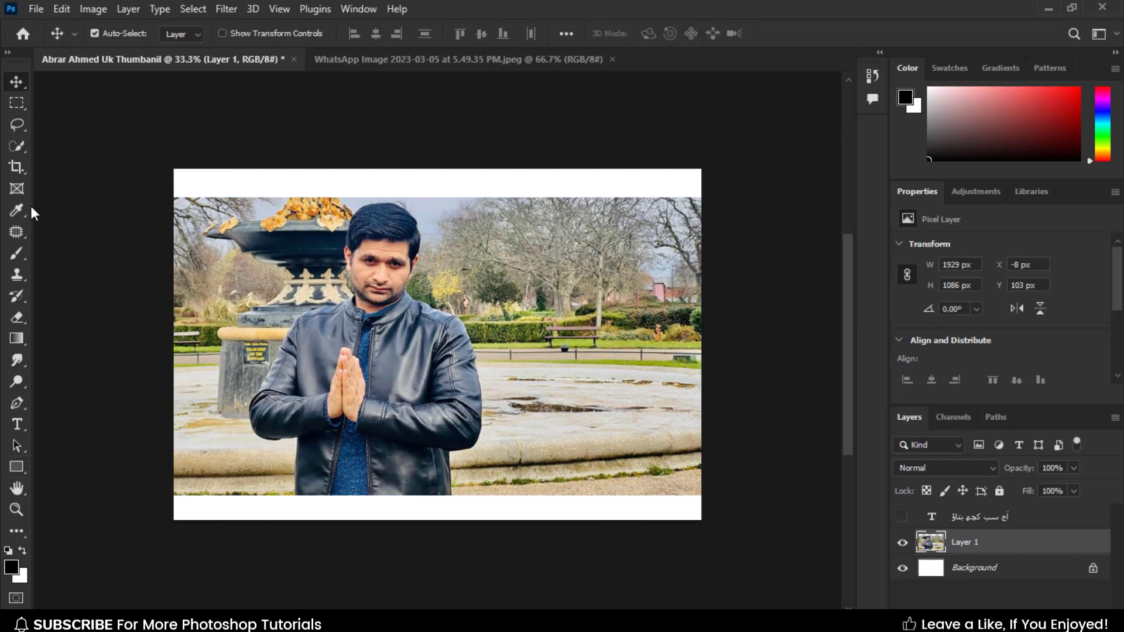
Select the blank strips above and below the photo with rectangular marquees that slightly overlap its edges.
click(16, 103)
drag(170, 485, 722, 548)
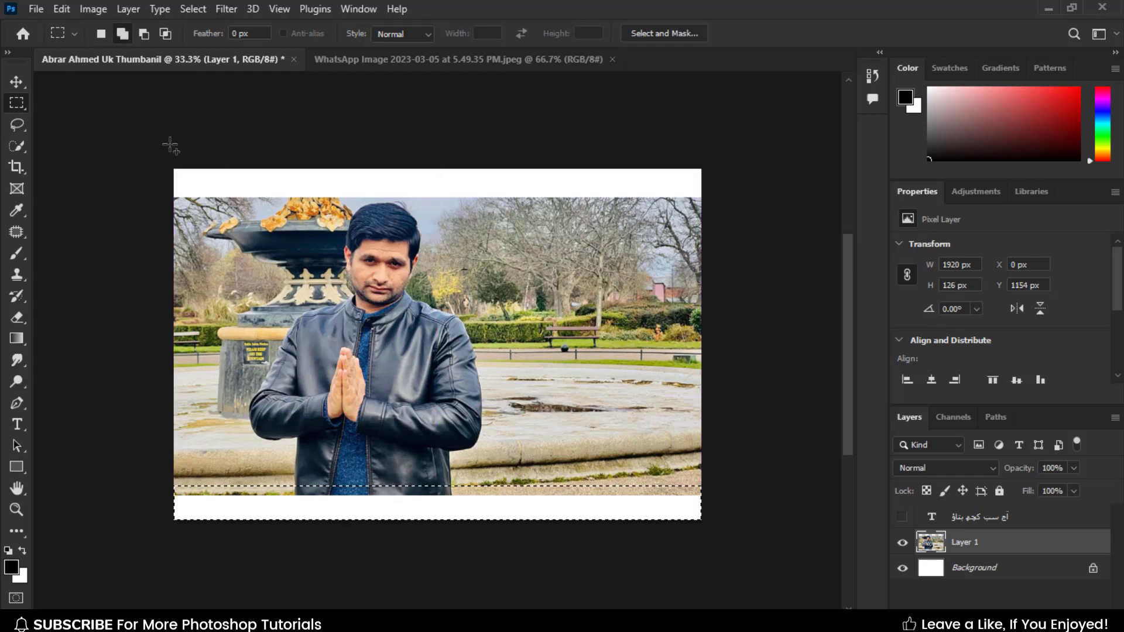
drag(170, 167, 707, 202)
key(v)
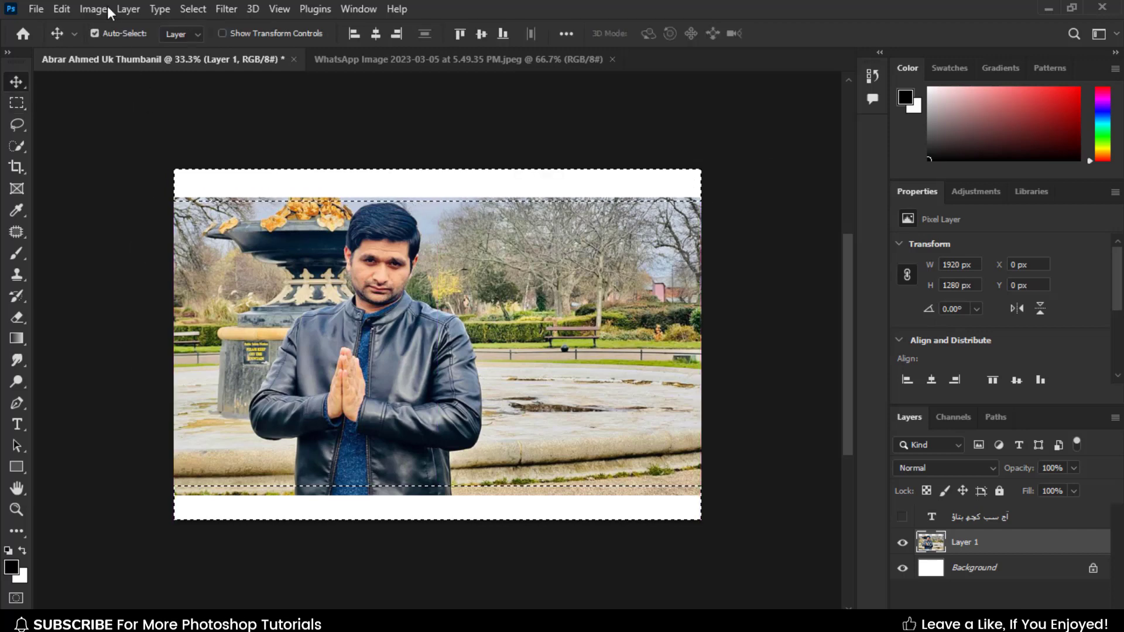
Fill the selected strips with Content-Aware at 100% opacity and normal mode, and clear the selection.
click(63, 11)
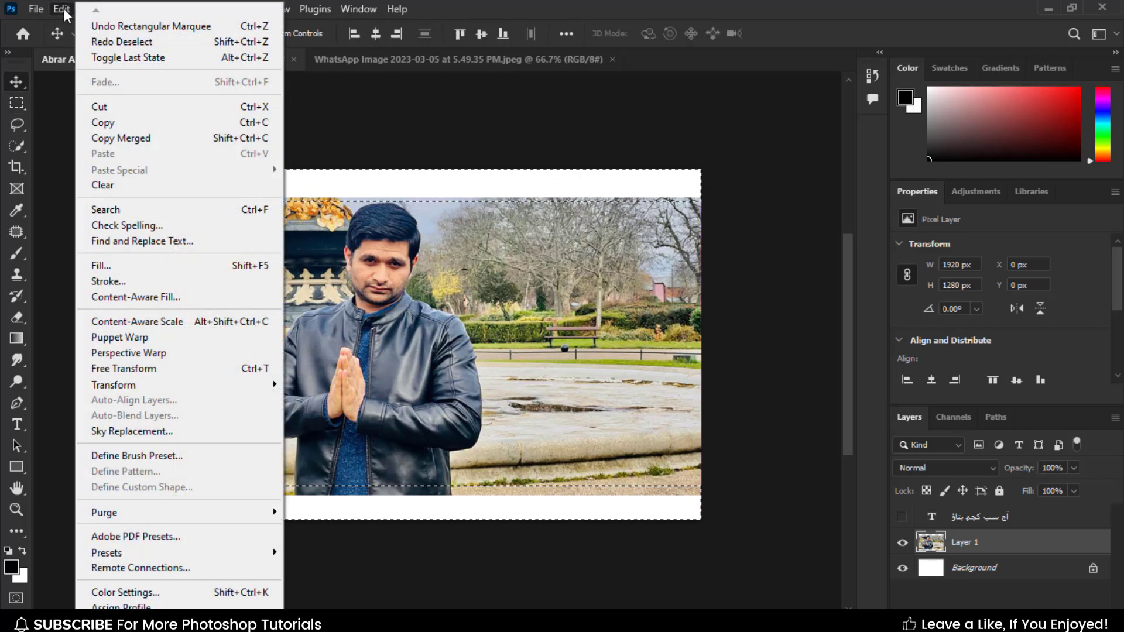
click(129, 264)
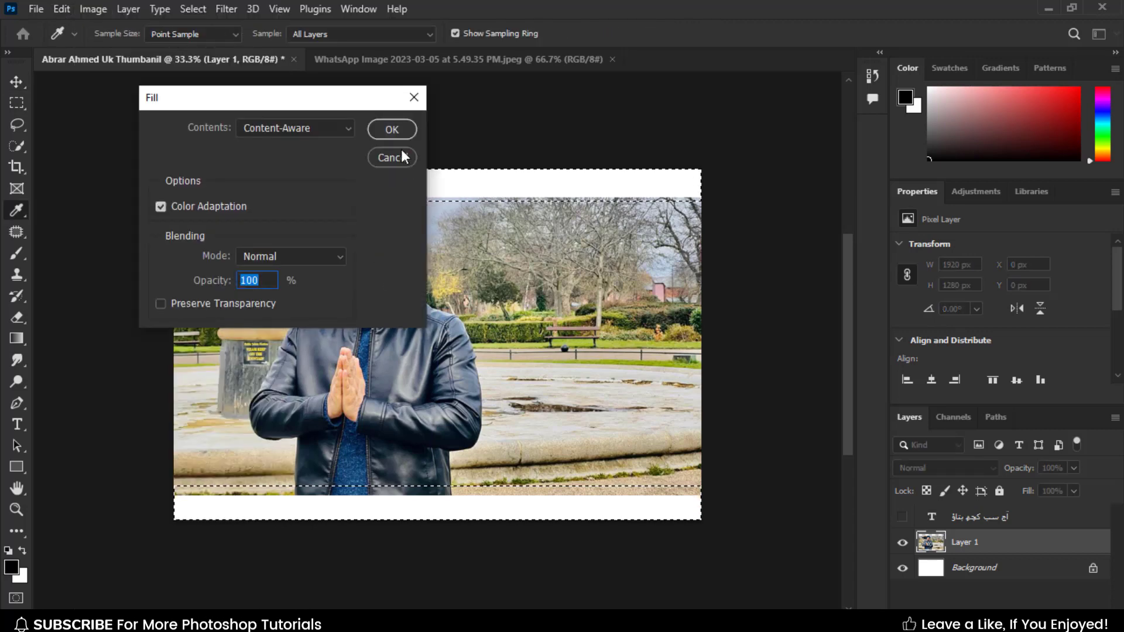
click(392, 131)
key(v)
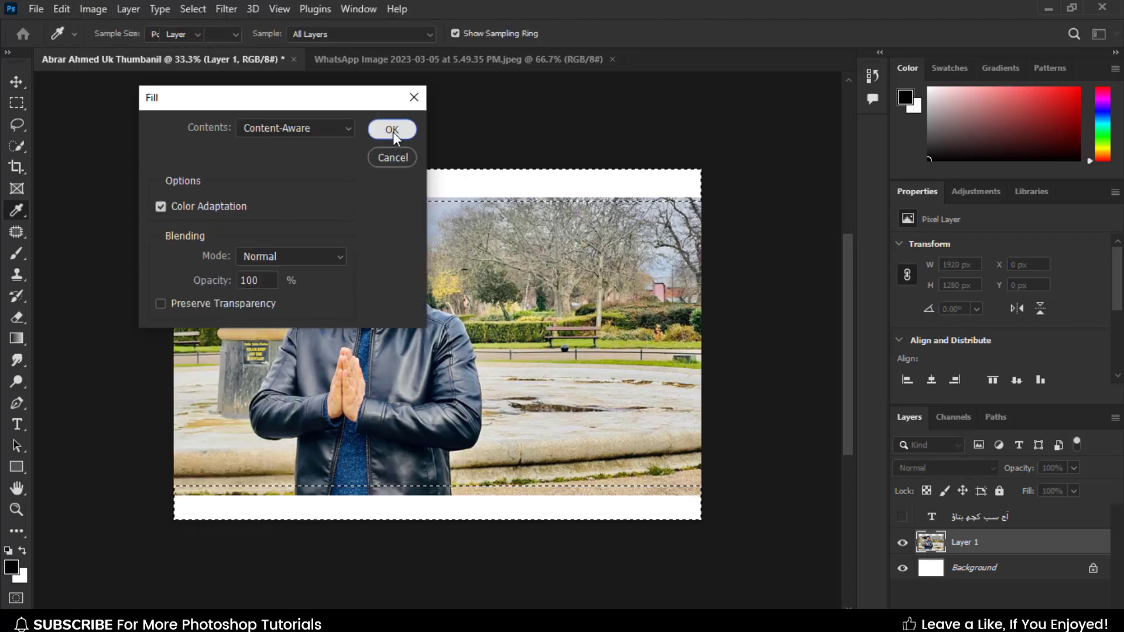
key(ctrl+d)
Select the man in the photo with Select Subject and copy him to a new layer.
key(ctrl+plus)
click(198, 8)
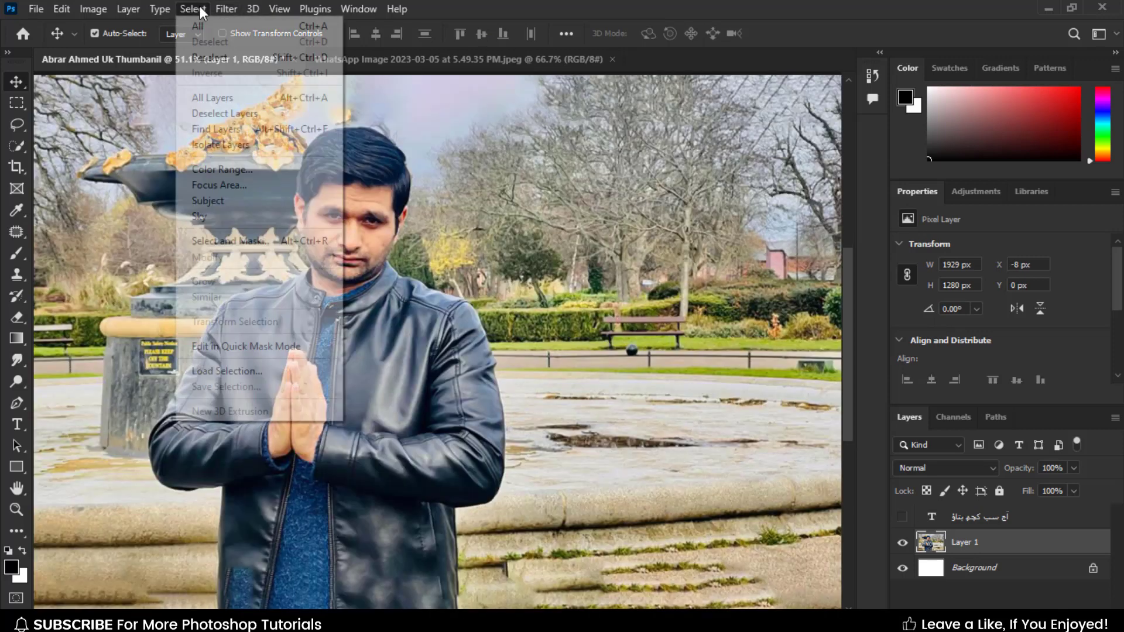
click(225, 202)
key(ctrl+j)
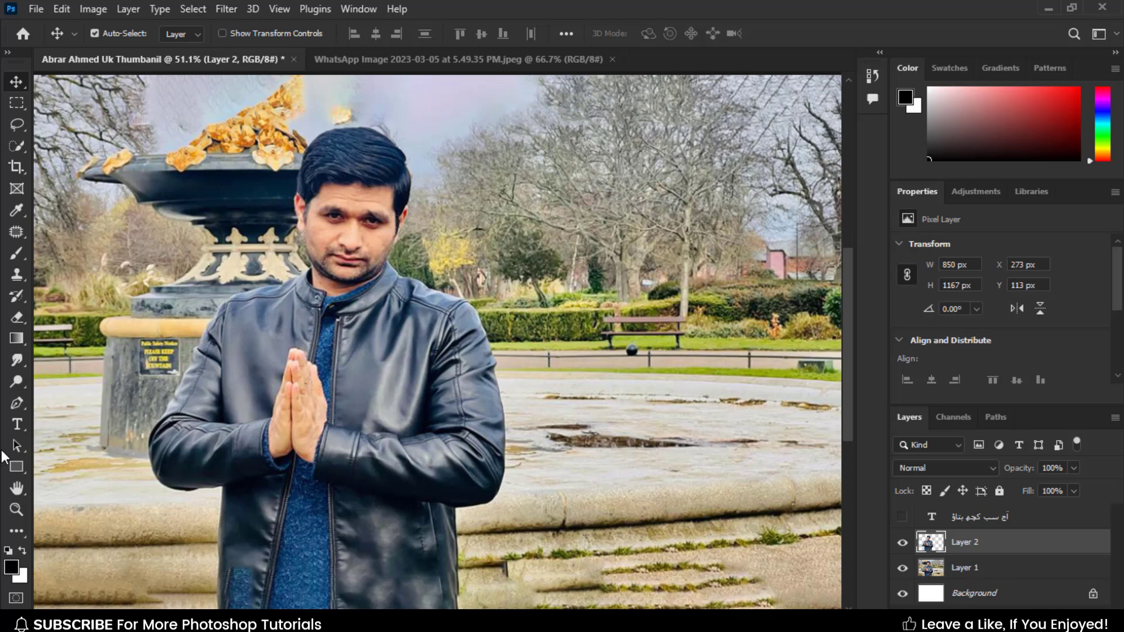
Add a horizontal text layer reading "SORRY FOR MISGUIDING" across the photo at the man's chest height.
right_click(13, 427)
click(132, 426)
click(108, 402)
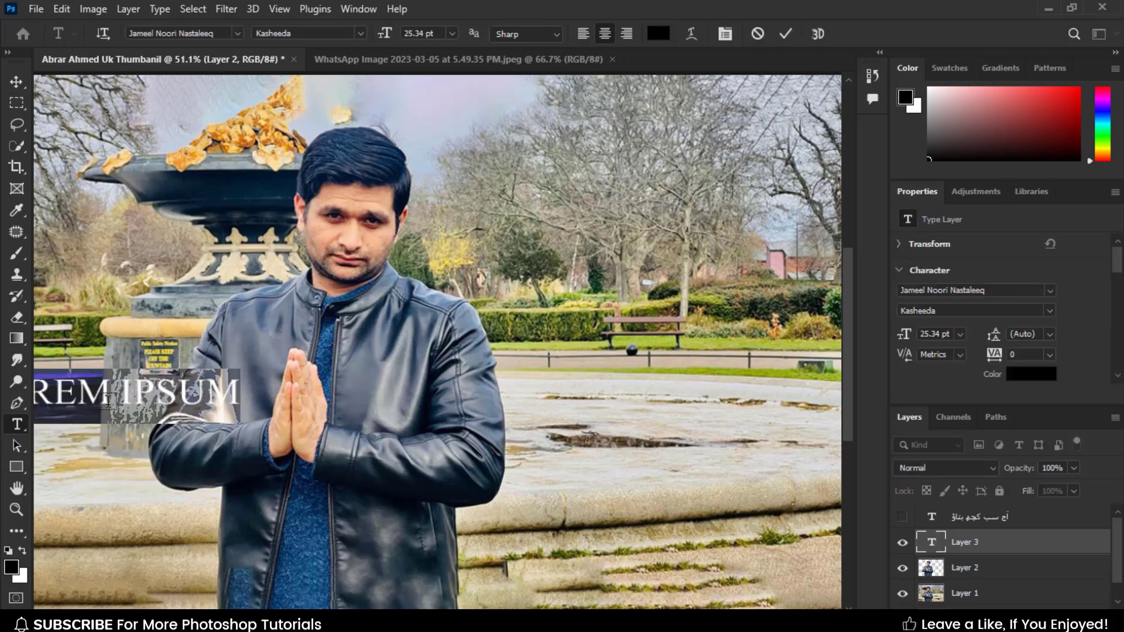
click(16, 77)
drag(182, 402, 625, 367)
key(t)
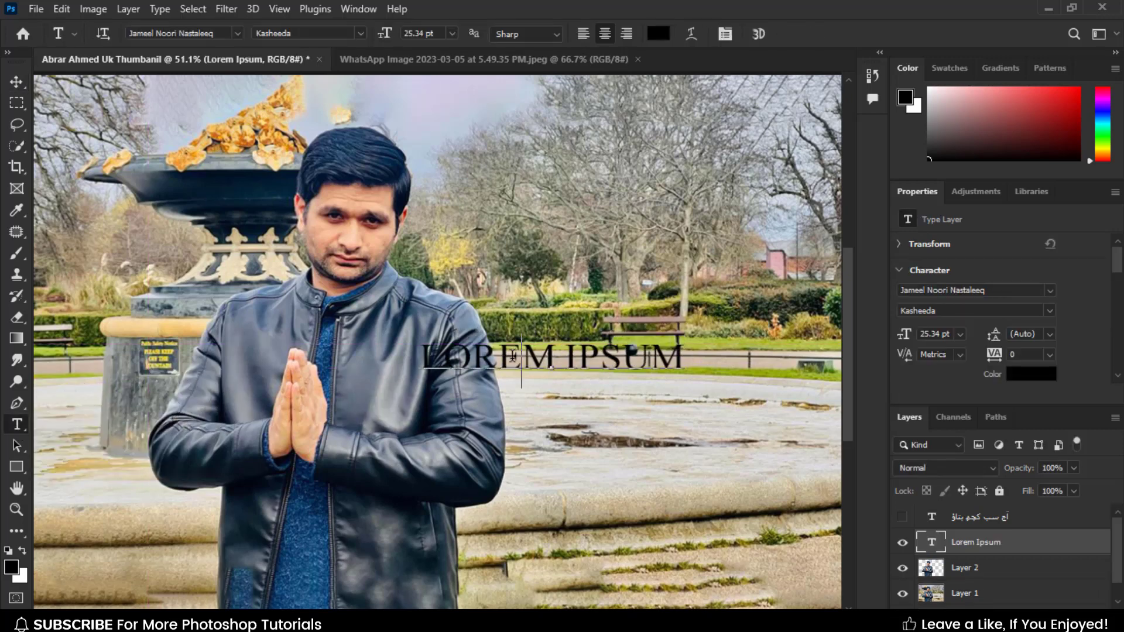
click(513, 355)
key(ctrl+a)
text(SORRY FOR MIS)
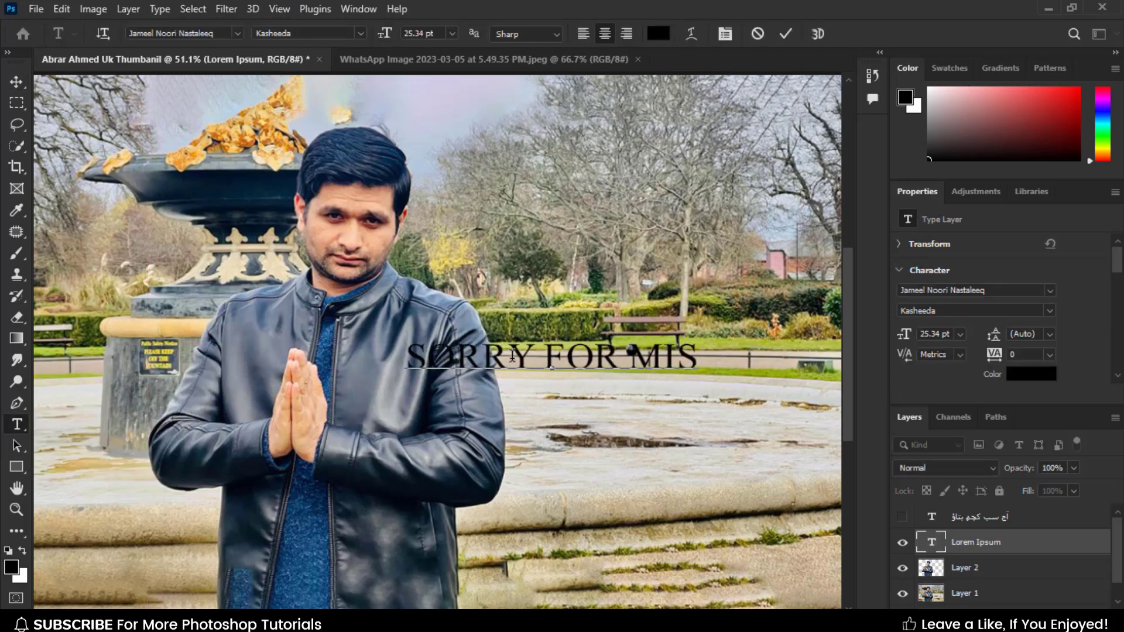
text(GUIDING)
Set the font of the whole "SORRY FOR MISGUIDING" text to Champion Gothic Middleweight.
key(ctrl+a)
click(188, 35)
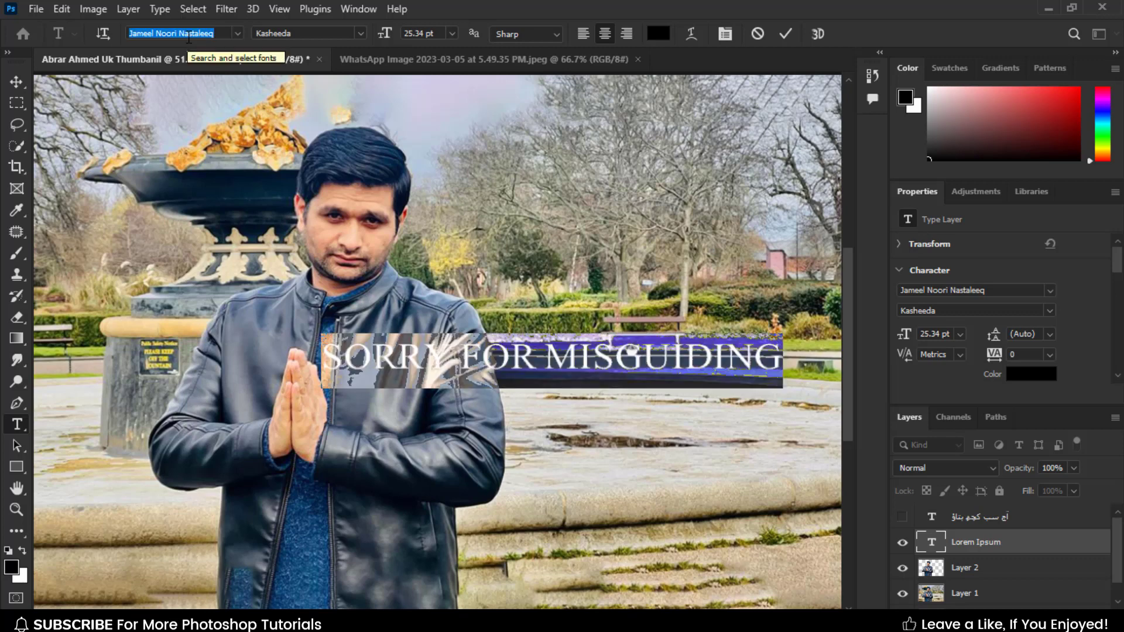
text(cham)
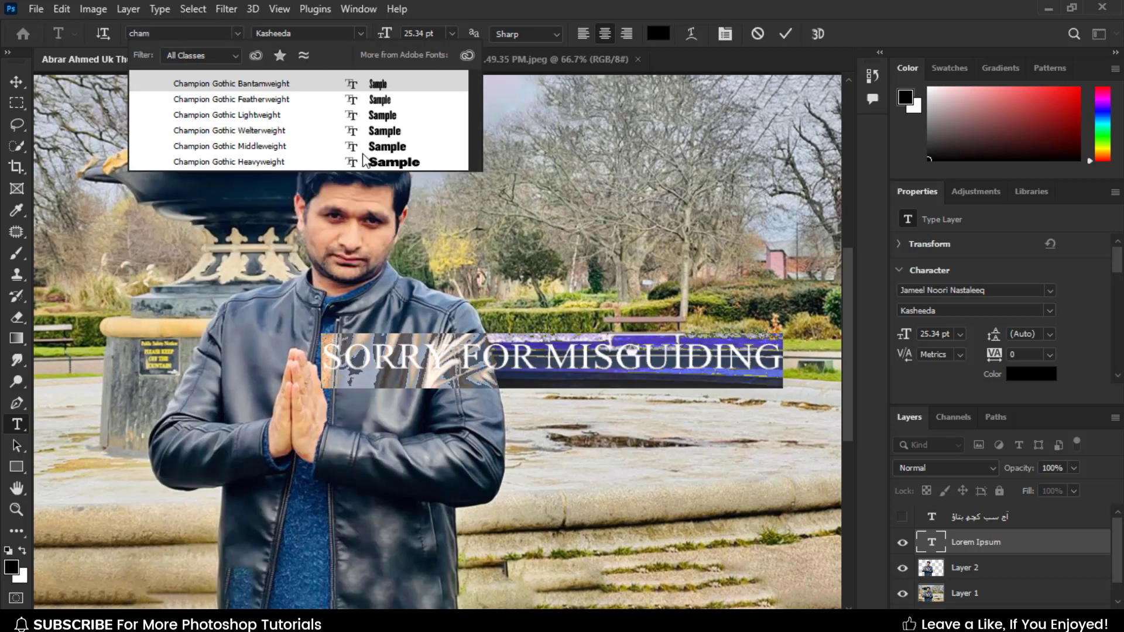
click(353, 151)
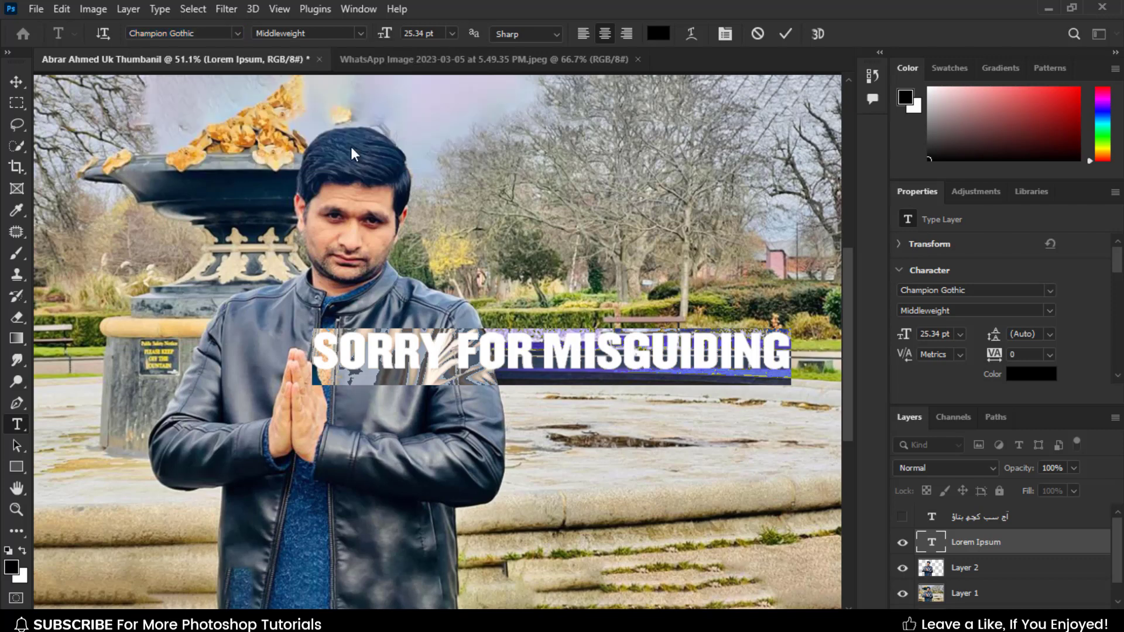
click(724, 34)
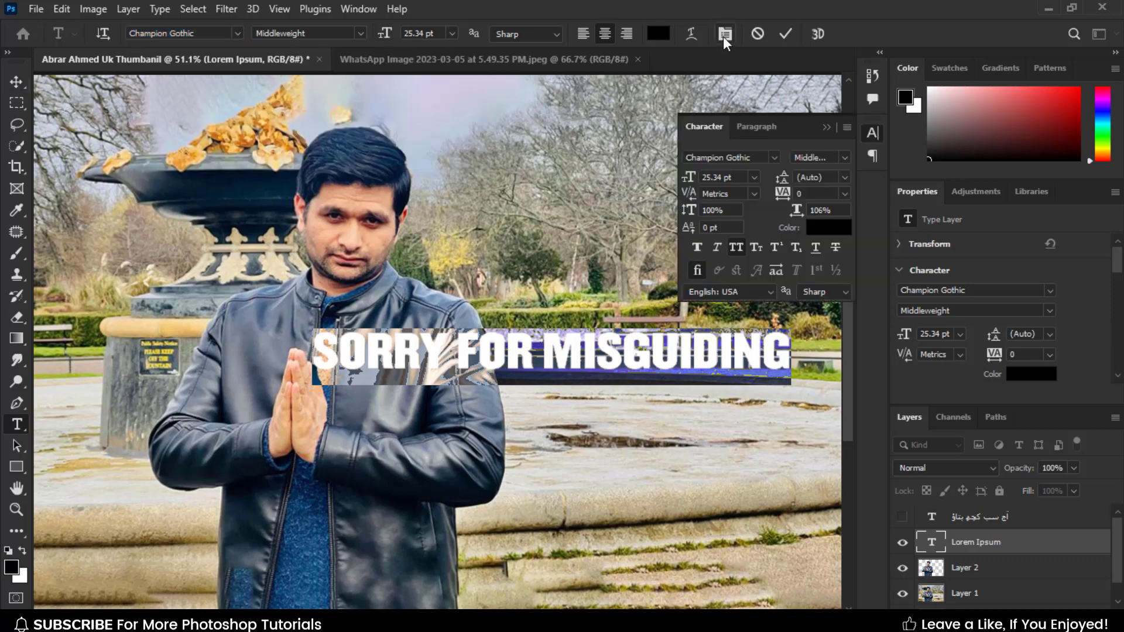
click(724, 34)
click(13, 82)
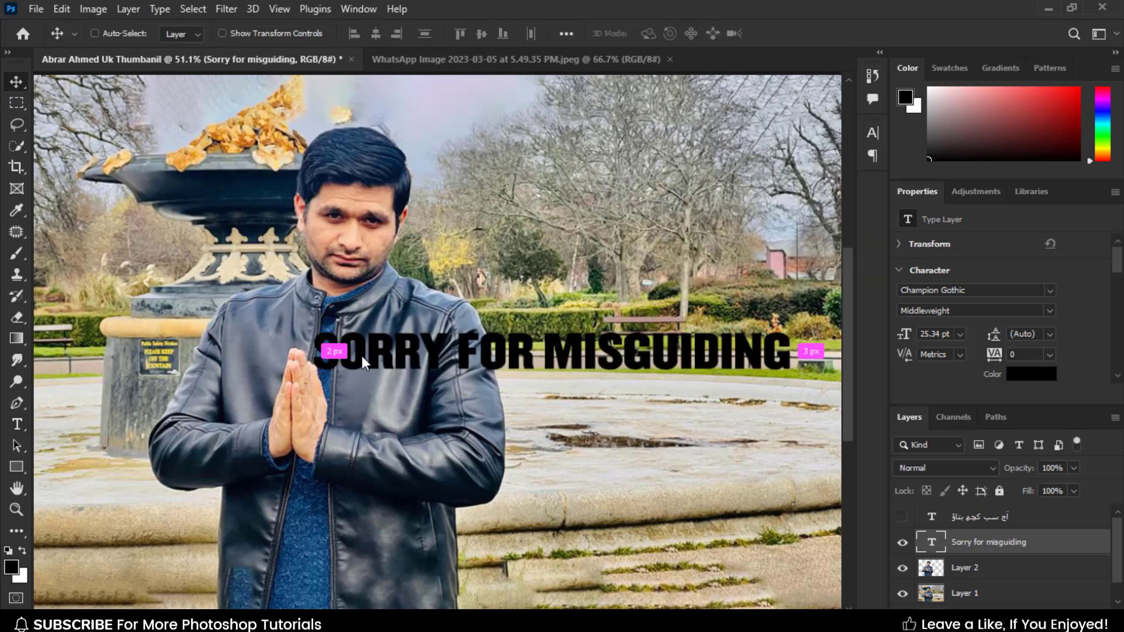
Enlarge the "SORRY FOR MISGUIDING" text to about 157% and place it across the man's forearms, spanning most of the canvas width.
key(ctrl+t)
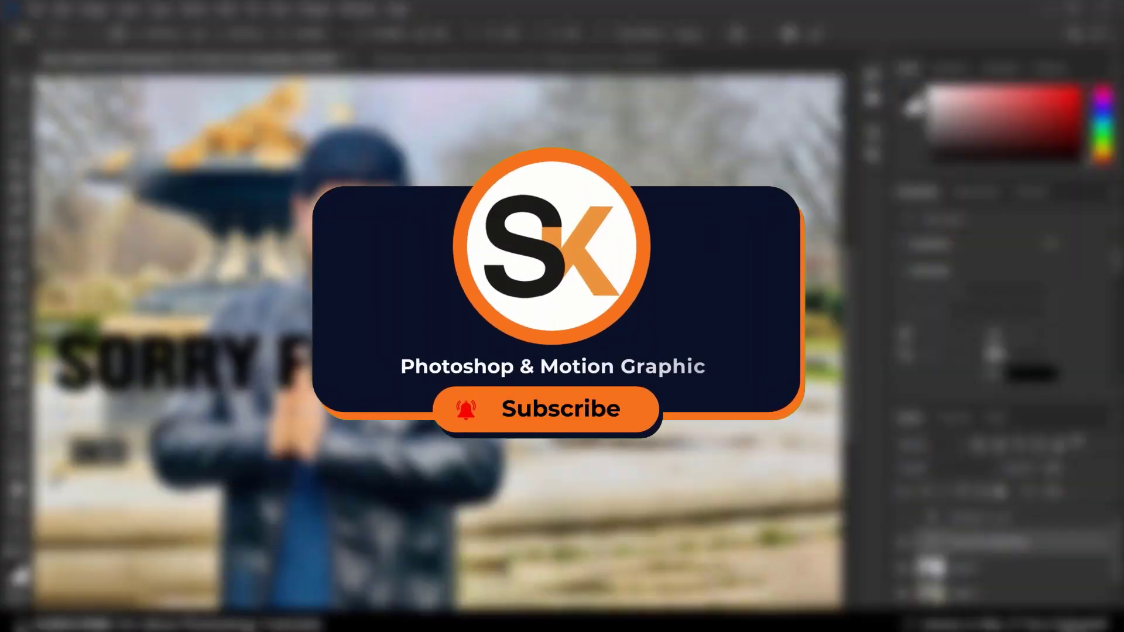
drag(303, 349, 299, 384)
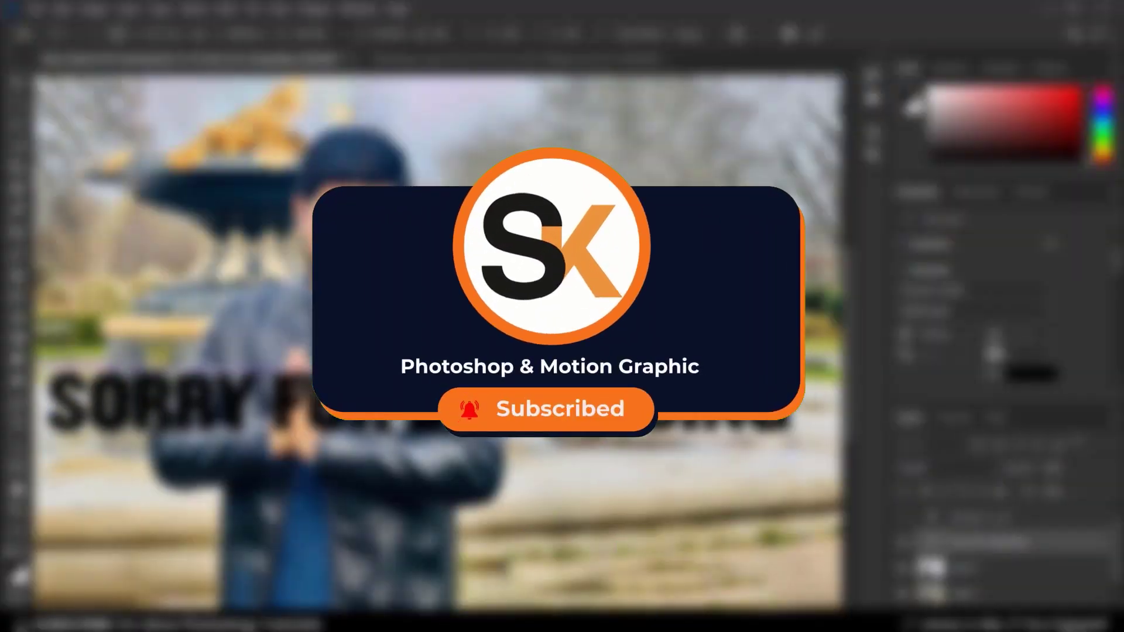
scroll(439, 342, down, 1)
scroll(439, 342, down, 1)
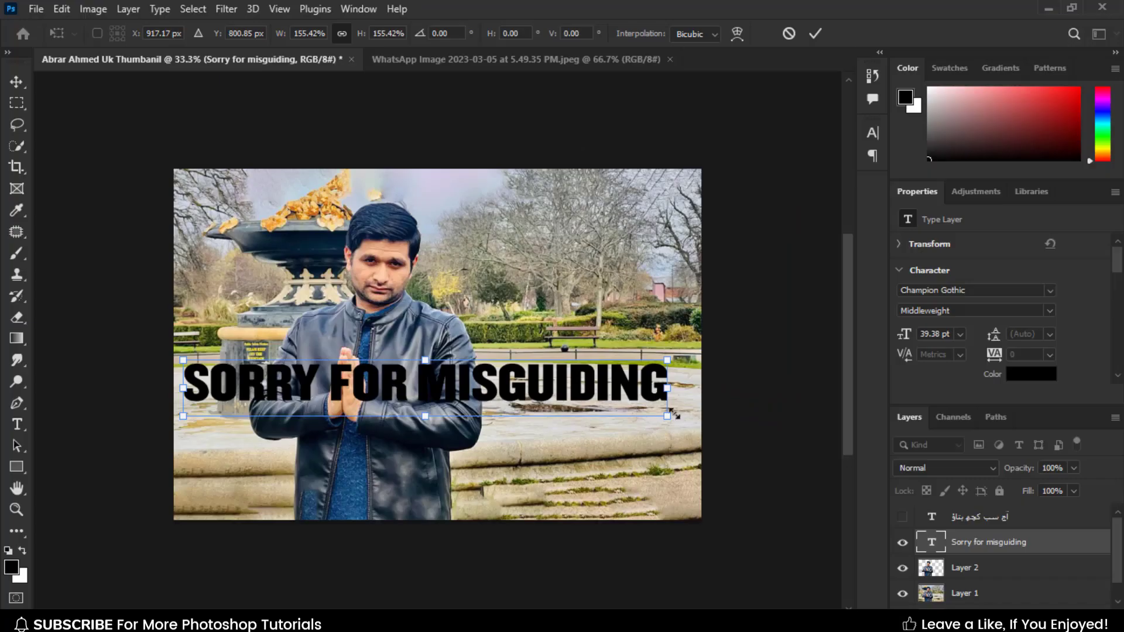
drag(672, 414, 673, 422)
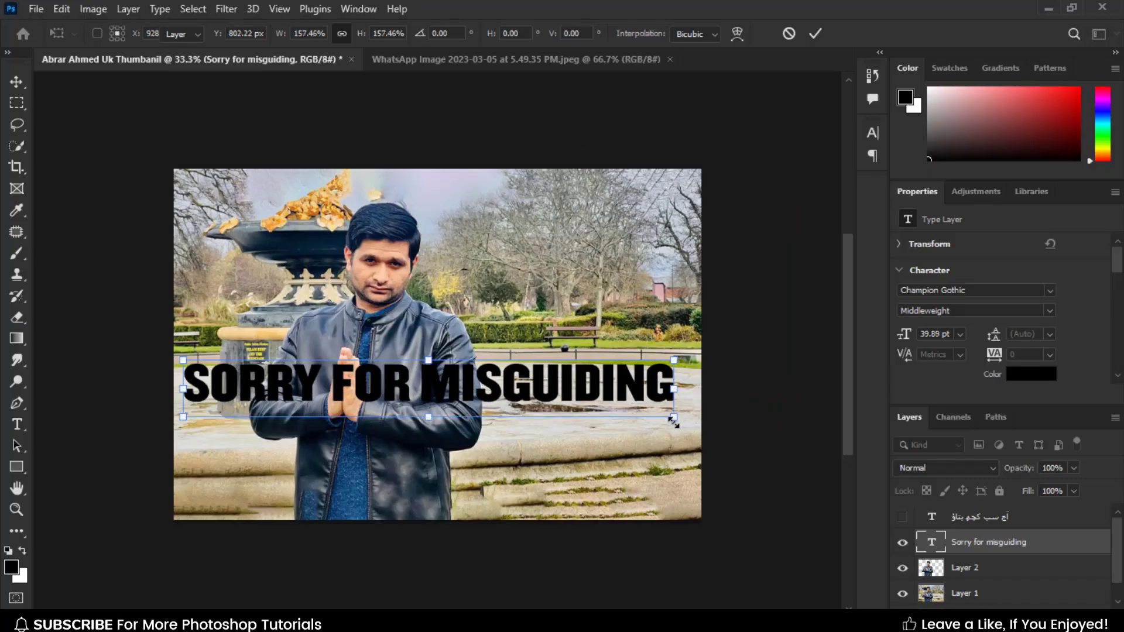
key(Return)
drag(526, 398, 525, 421)
key(ctrl+0)
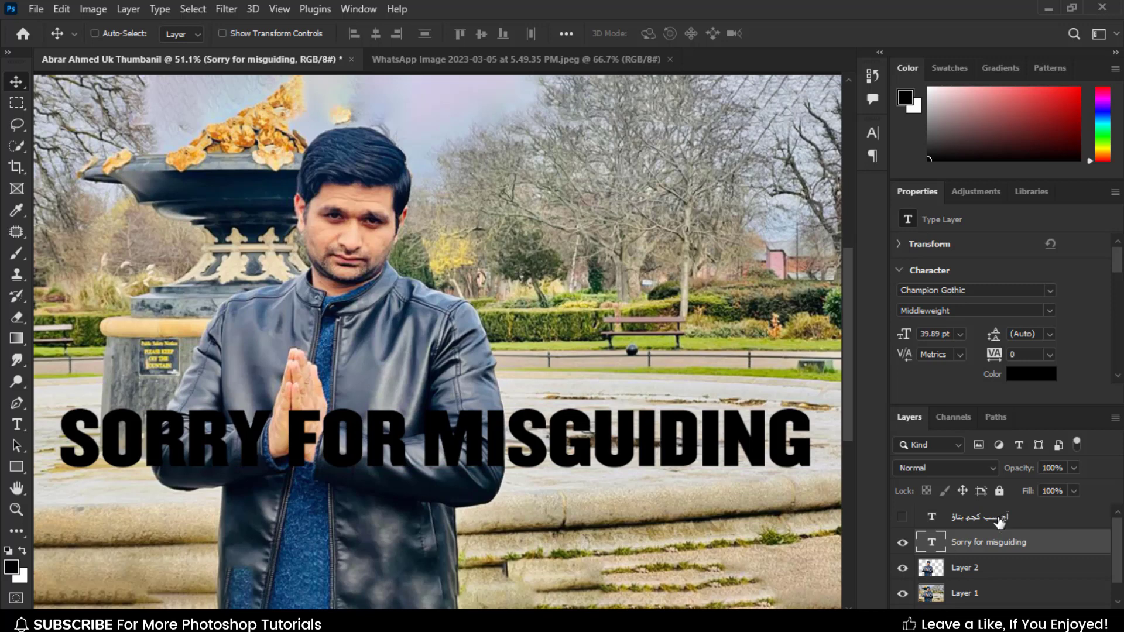
Put the "SORRY FOR MISGUIDING" text behind the man's cutout, duplicate it, and place the copy above the cutout layer.
key(ctrl+[)
key(ctrl+j)
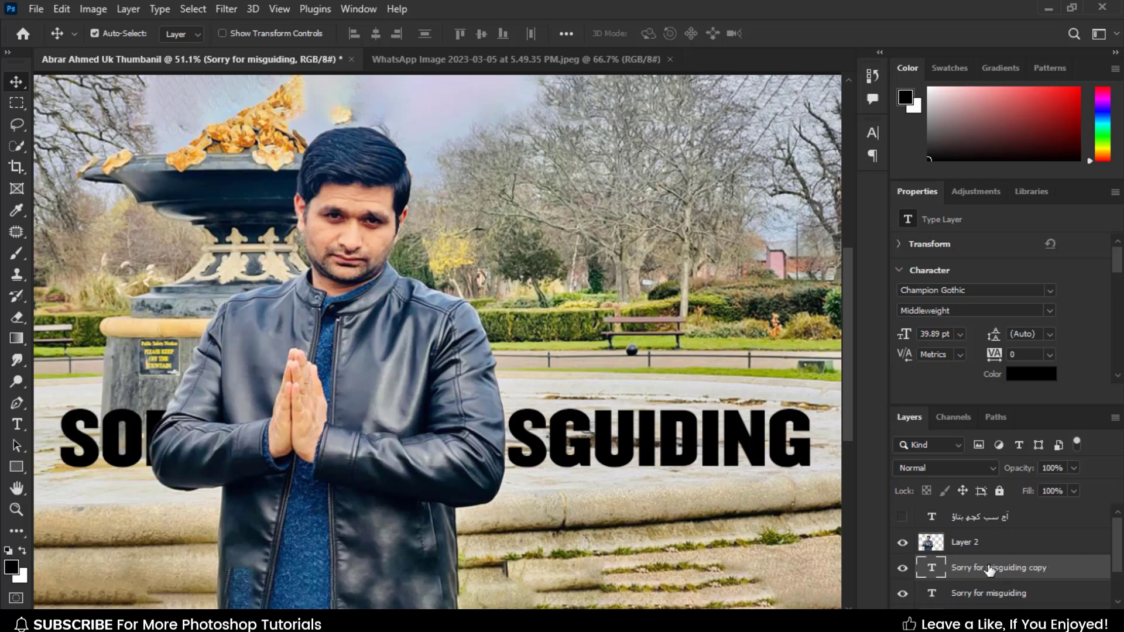
drag(988, 568, 978, 535)
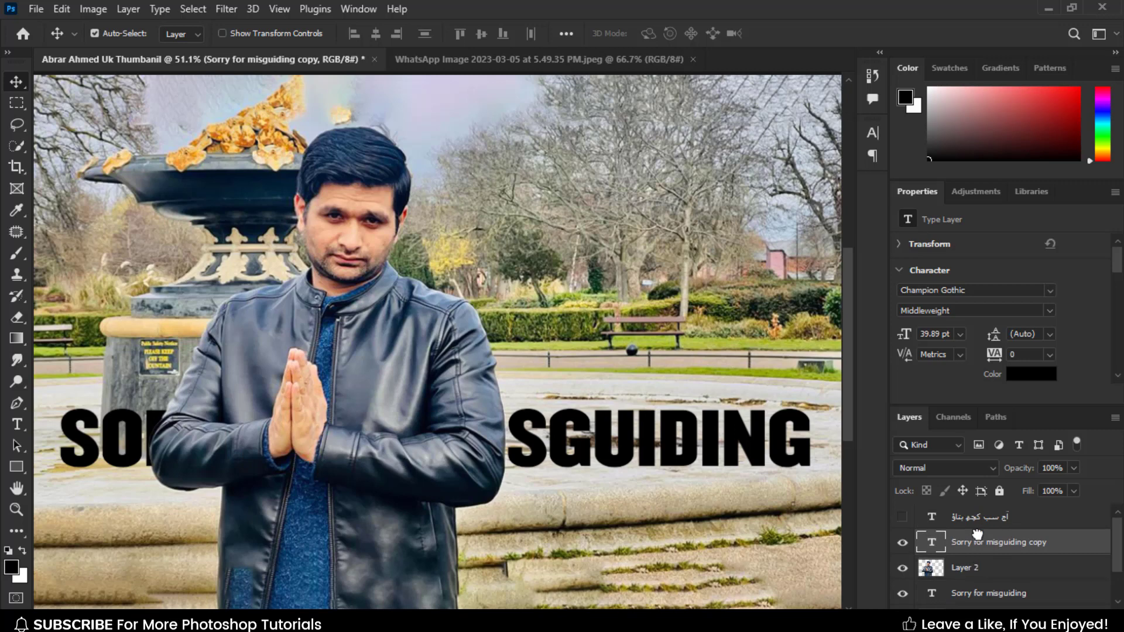
Set the fill of the "SORRY FOR MISGUIDING" copy above the man's cutout to 0% and add a Stroke effect to it.
click(1041, 490)
text(0)
key(Return)
click(972, 617)
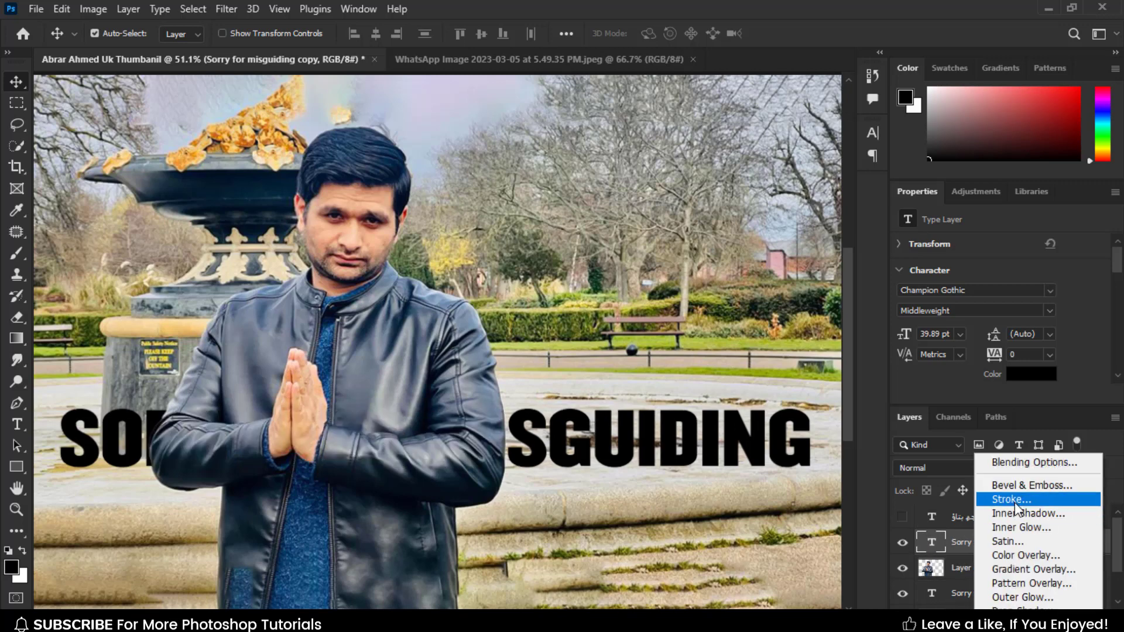
click(1014, 501)
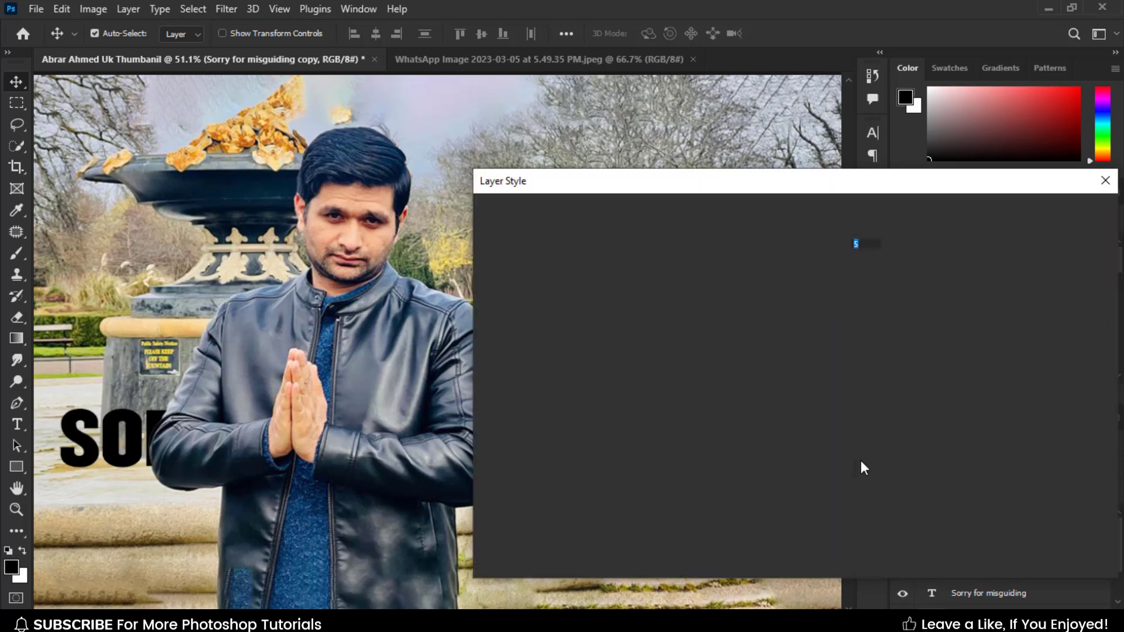
Set the text copy's stroke to the pale bluish white eeeef7 at 6 px and apply the layer style.
click(723, 357)
text(f9f9f9)
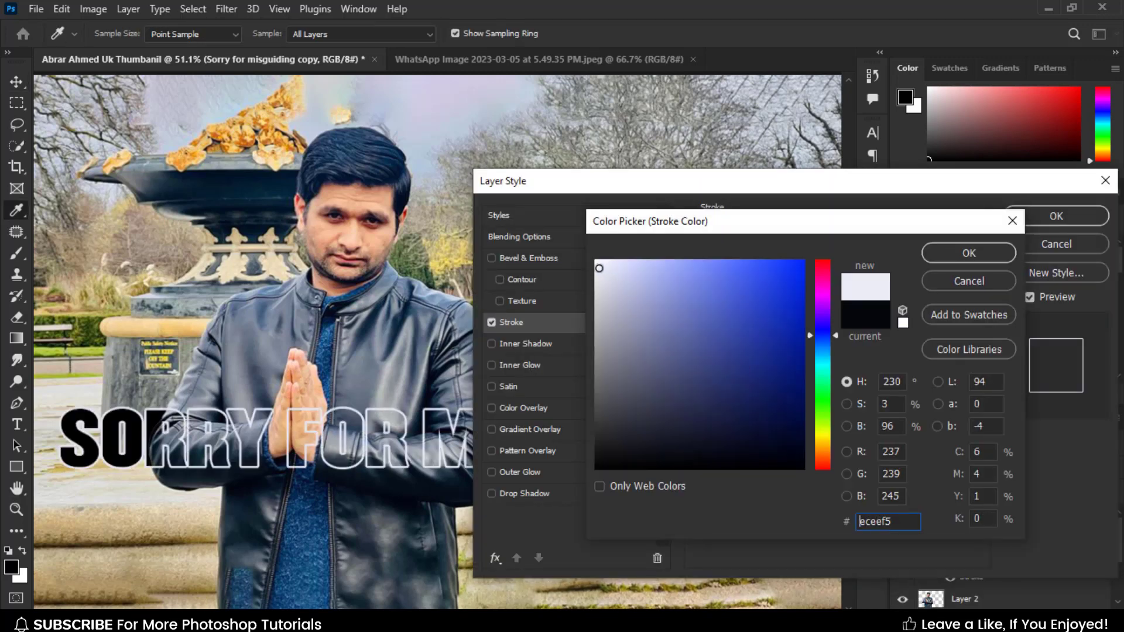
click(592, 261)
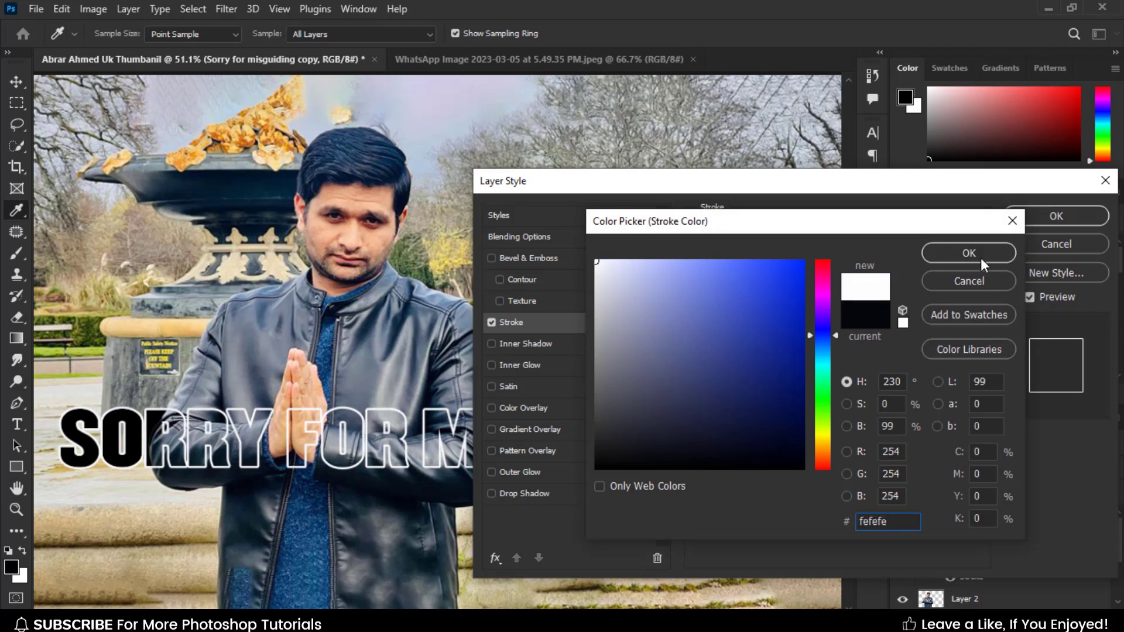
text(e9ae0f)
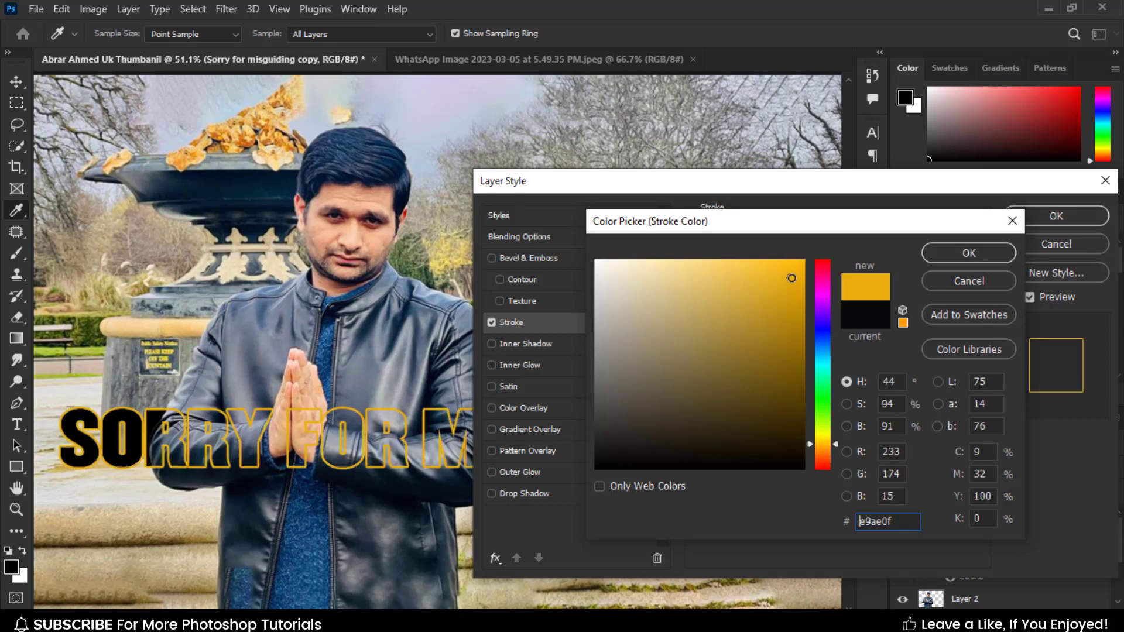
click(826, 330)
mouse_move(643, 289)
mouse_down()
mouse_move(615, 270)
mouse_move(605, 279)
mouse_move(602, 266)
mouse_up()
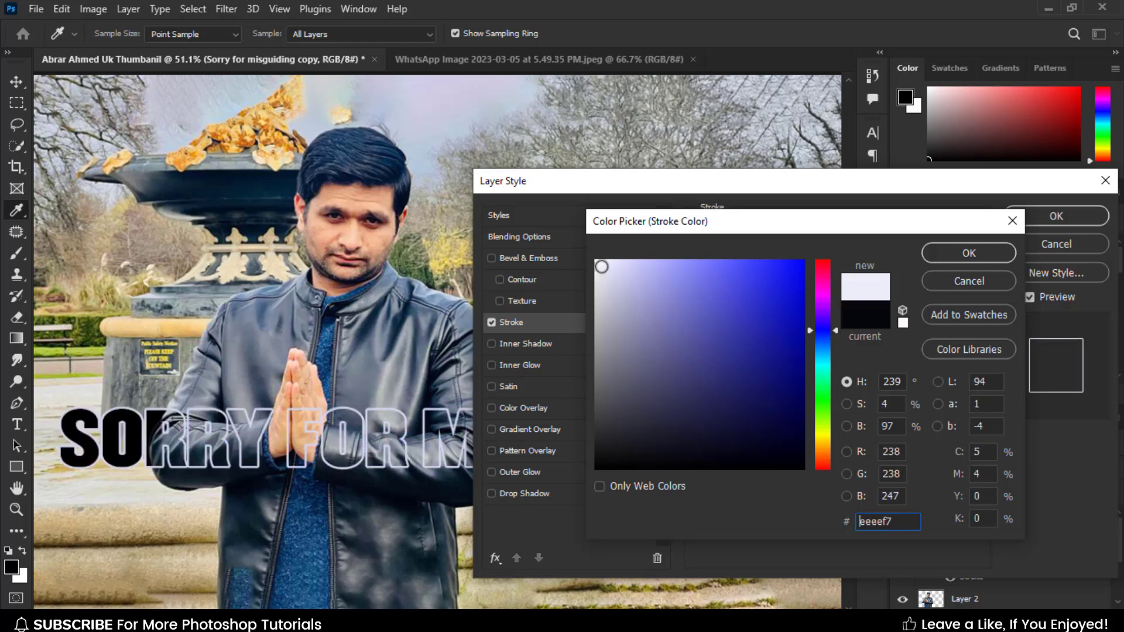
click(962, 249)
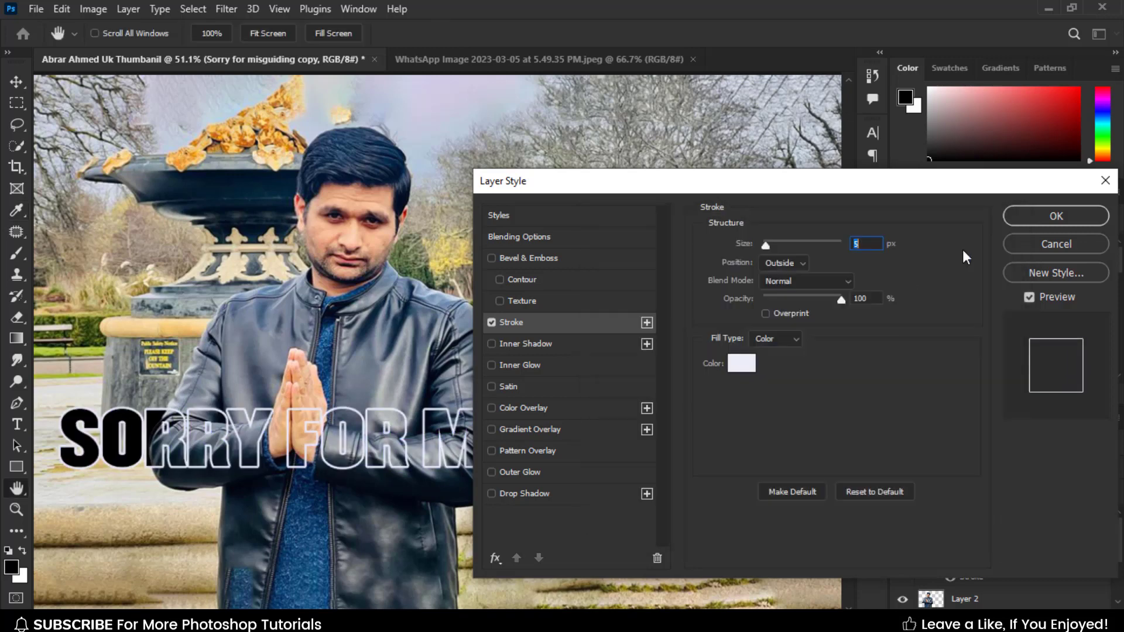
text(10)
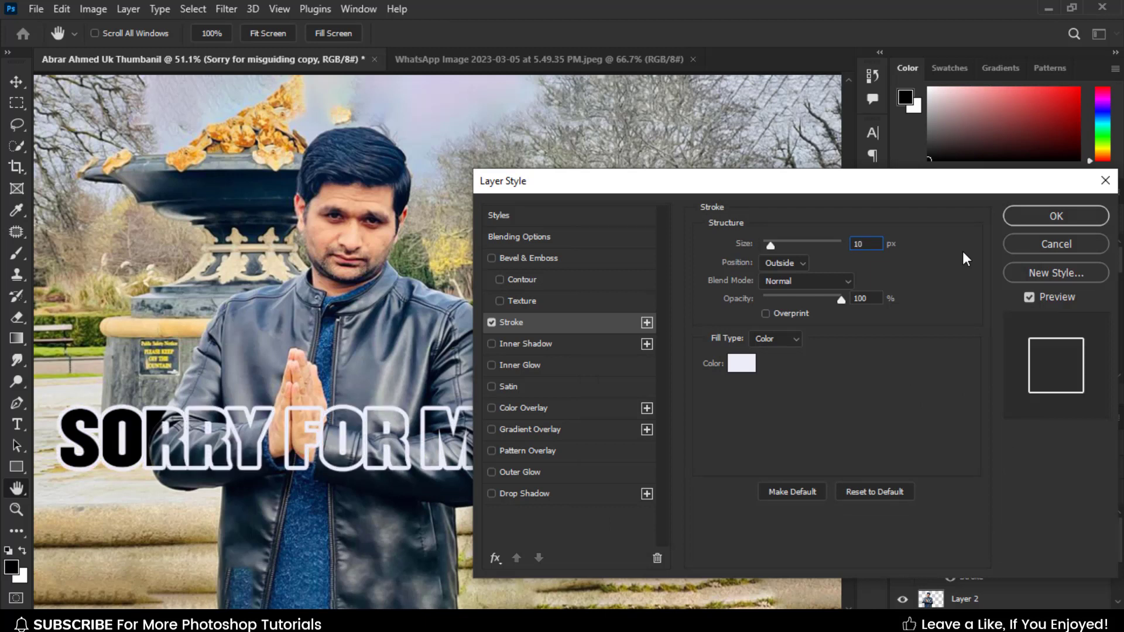
text(6)
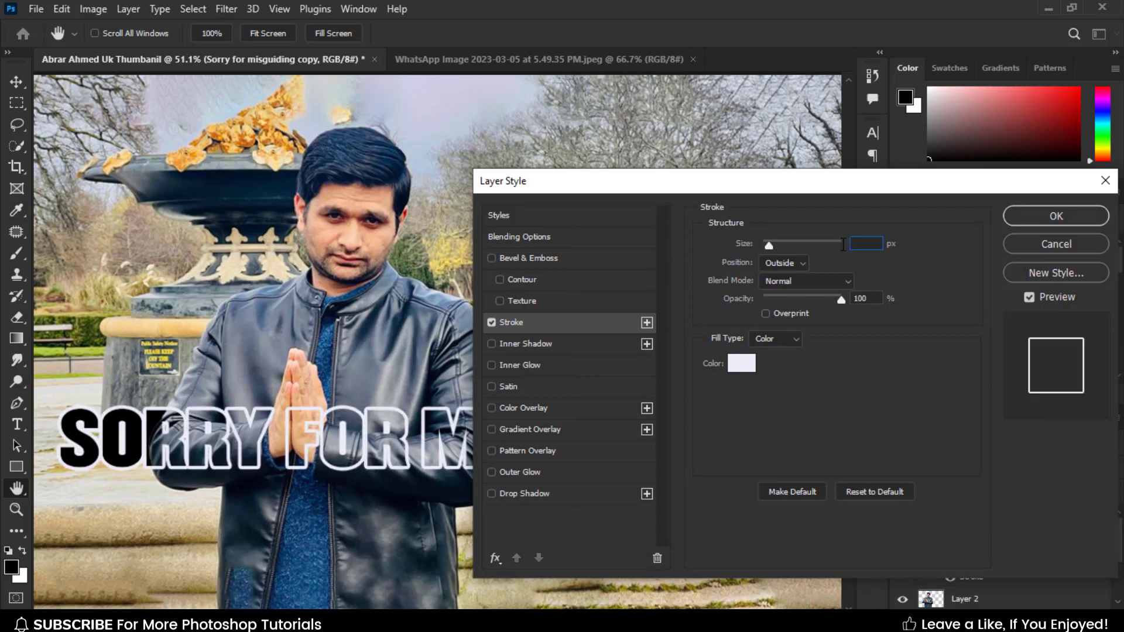
click(1080, 213)
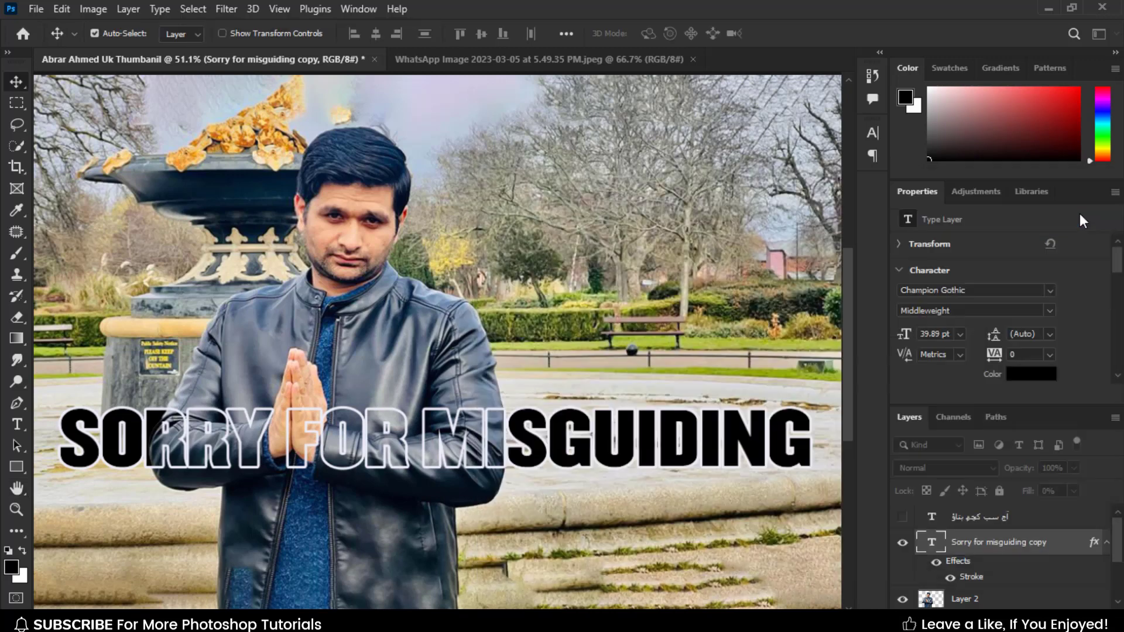
Recolor the "SORRY FOR MISGUIDING" text behind the man to the orange-red f1490e.
click(1106, 546)
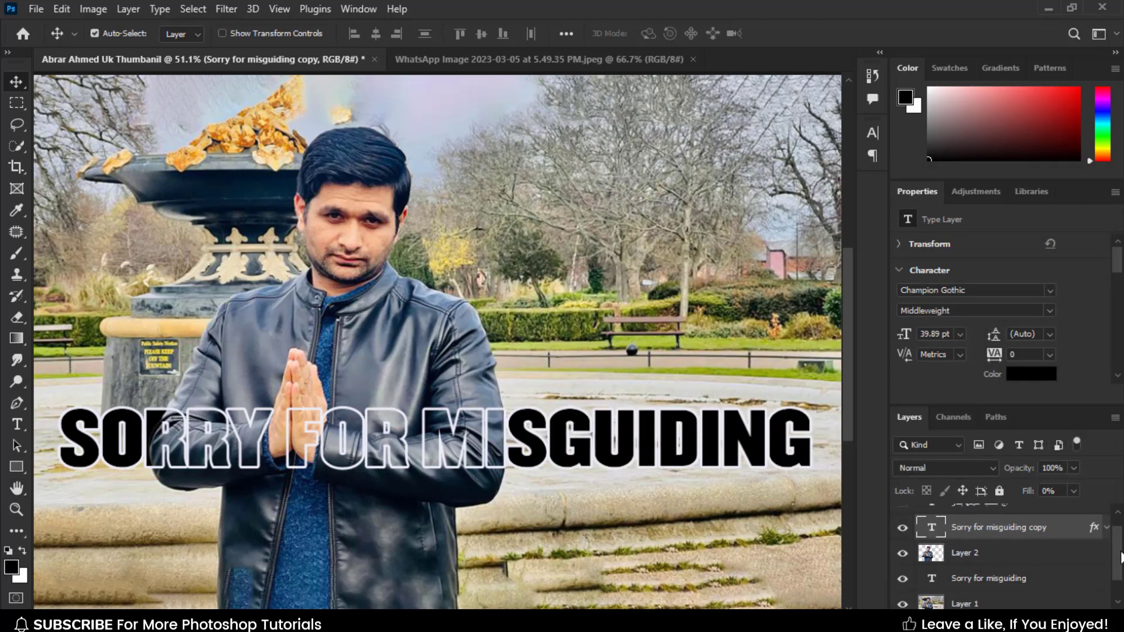
click(989, 573)
click(1031, 374)
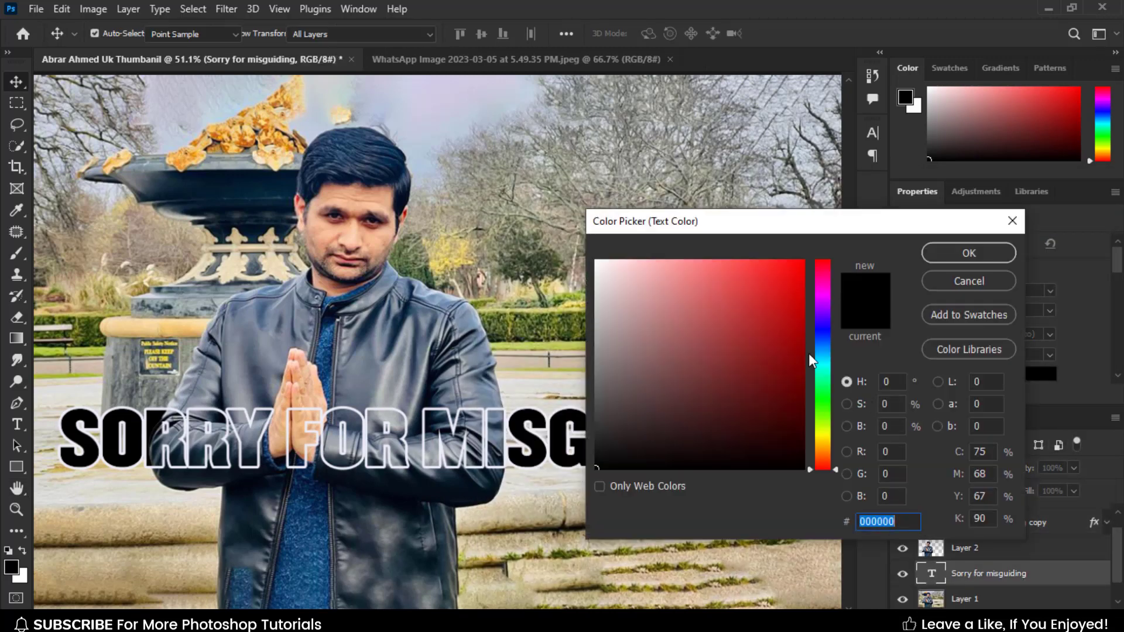
click(759, 302)
drag(765, 228, 824, 56)
click(883, 269)
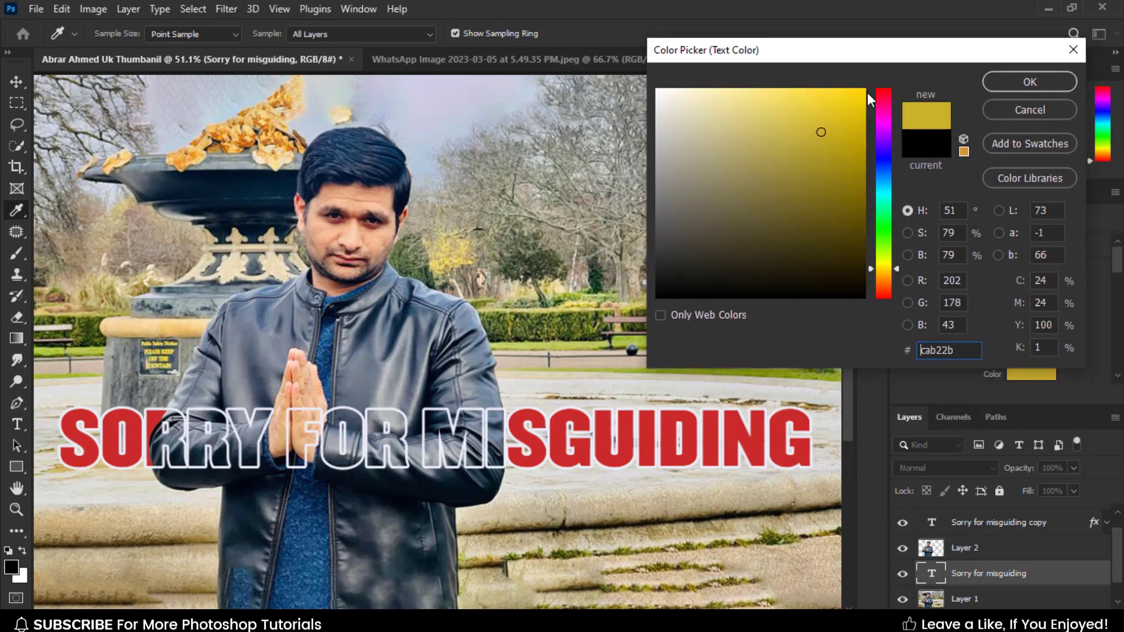
click(851, 100)
drag(890, 267, 876, 289)
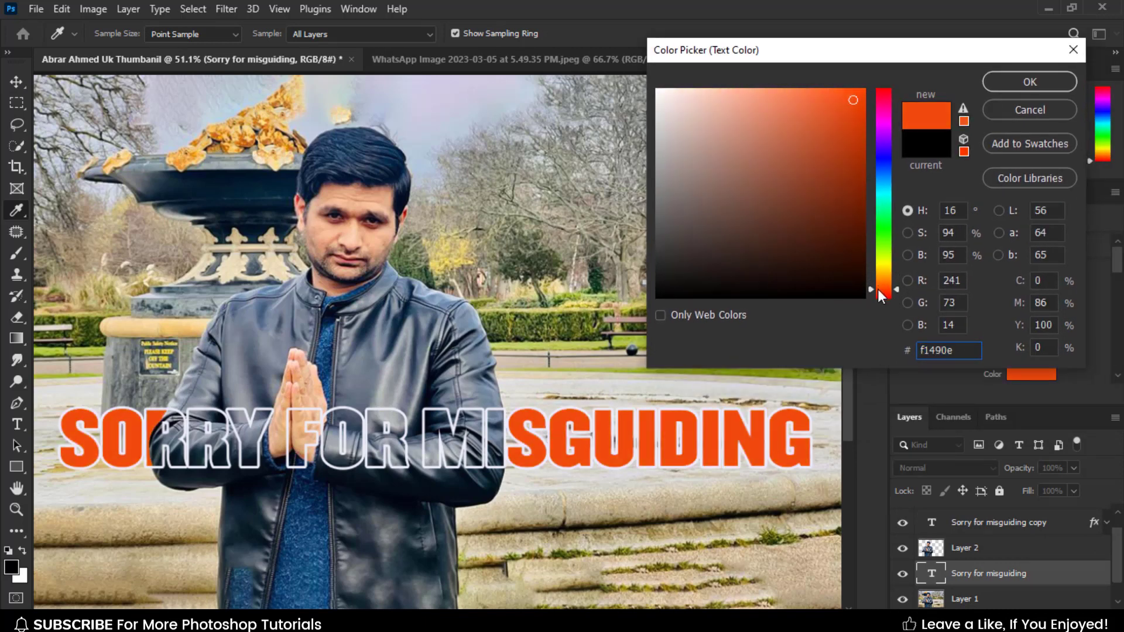
click(1029, 82)
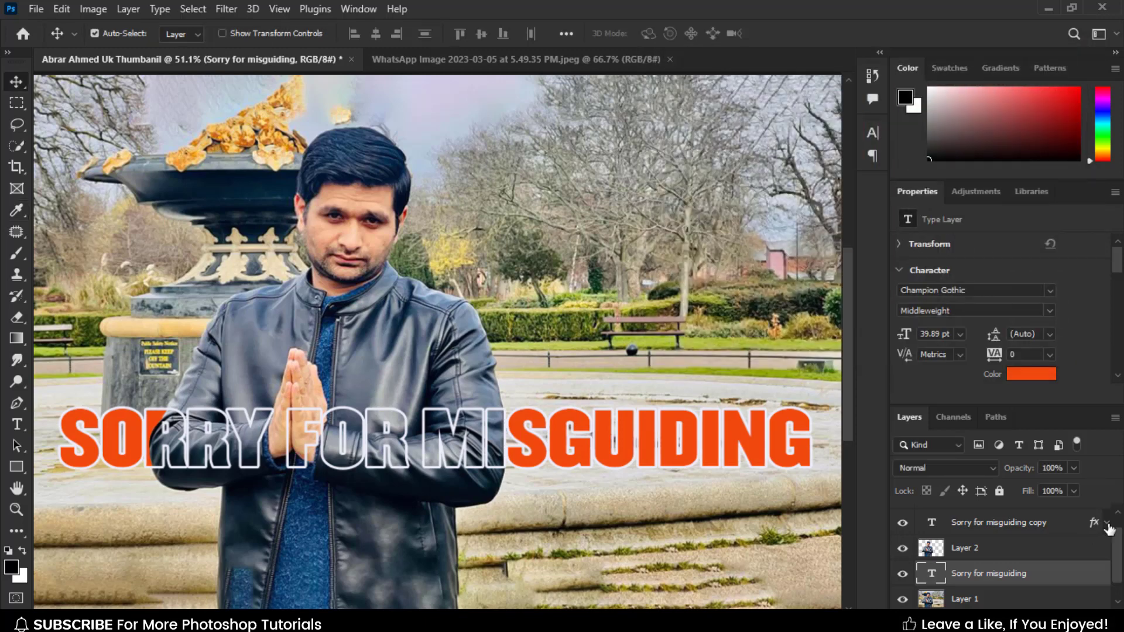
Reopen the outlined text copy's stroke settings and change the stroke color to white.
click(1106, 523)
click(977, 558)
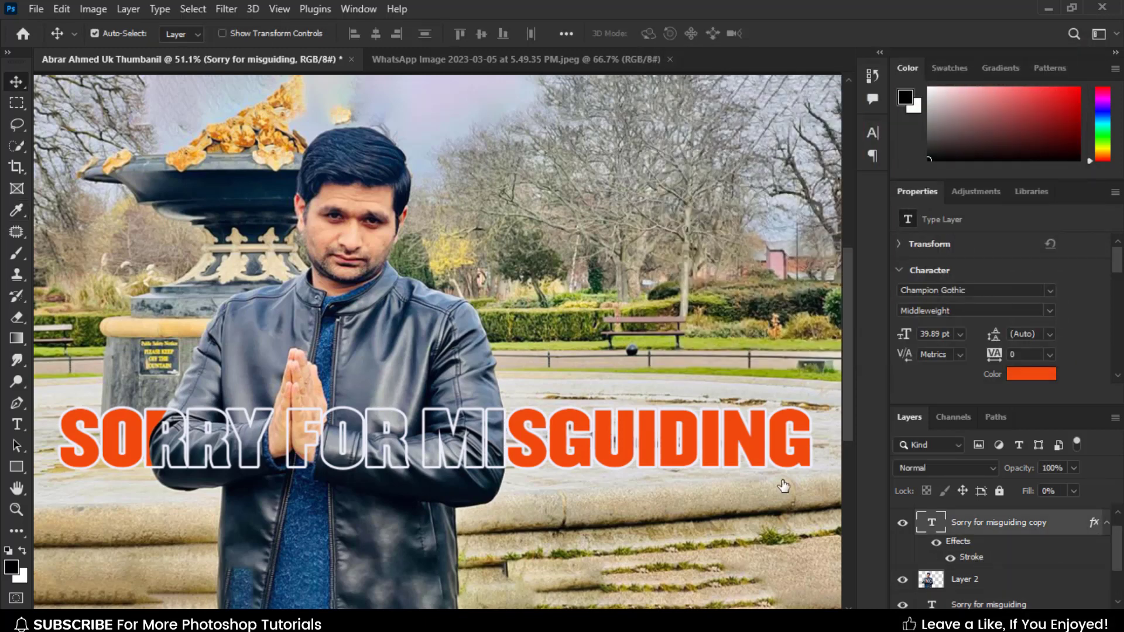
double_click(971, 557)
click(741, 365)
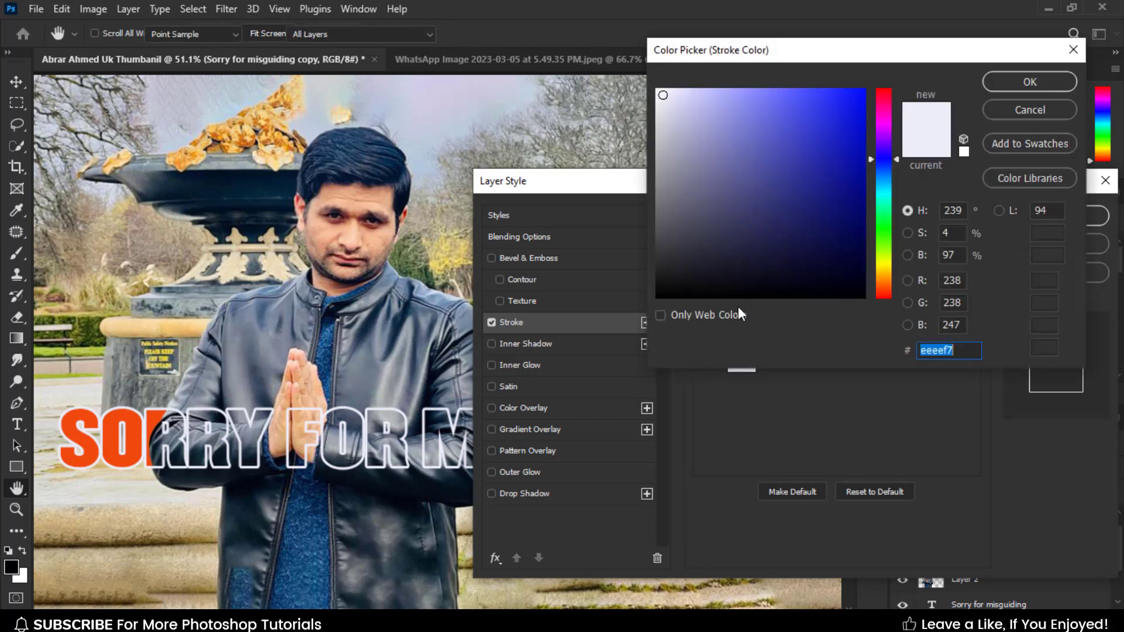
click(814, 268)
drag(814, 267, 748, 292)
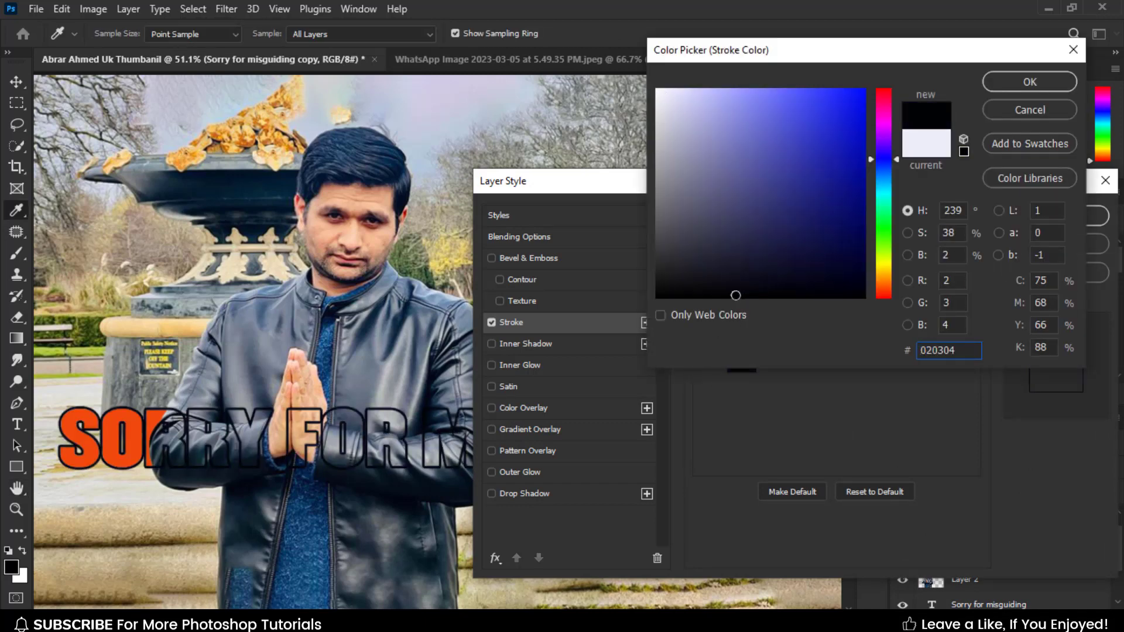
click(885, 238)
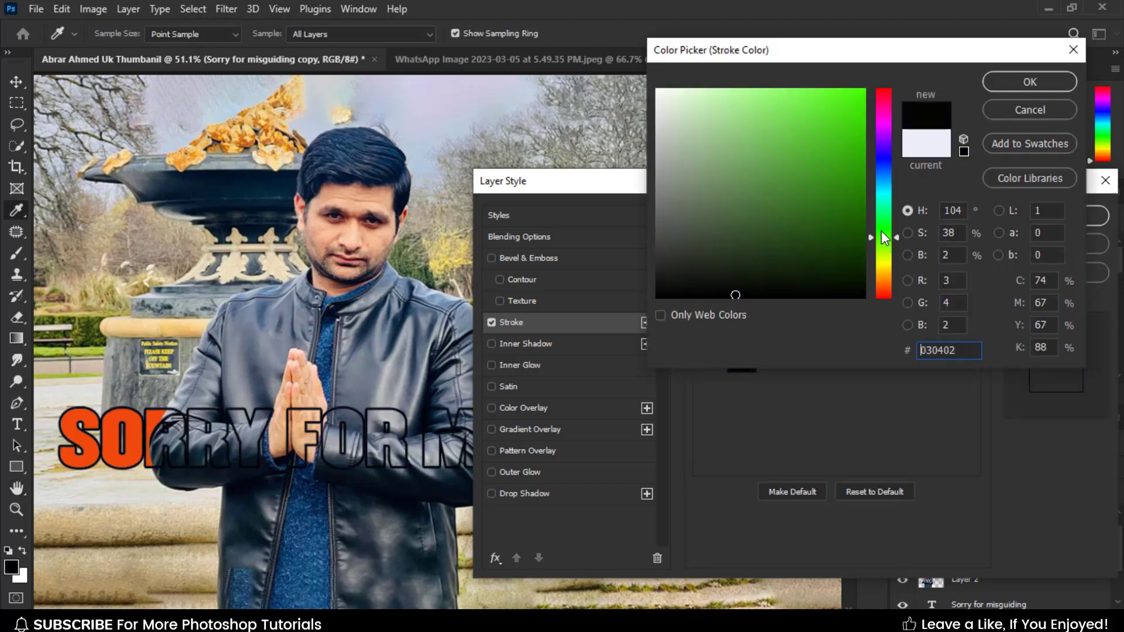
click(847, 115)
click(847, 149)
click(887, 146)
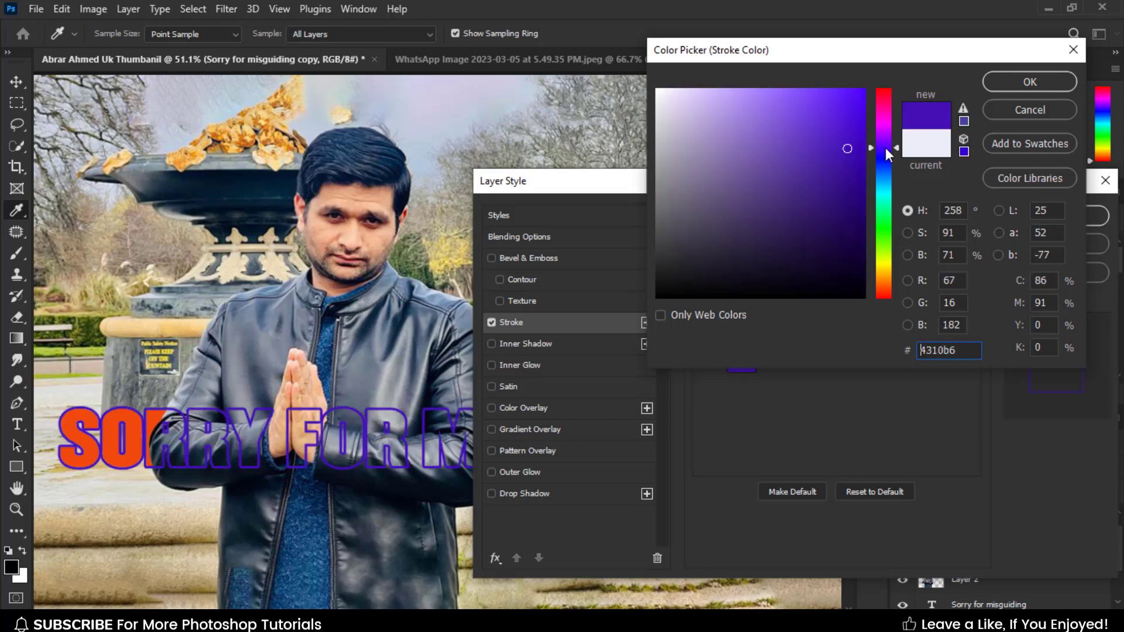
click(673, 97)
click(1030, 82)
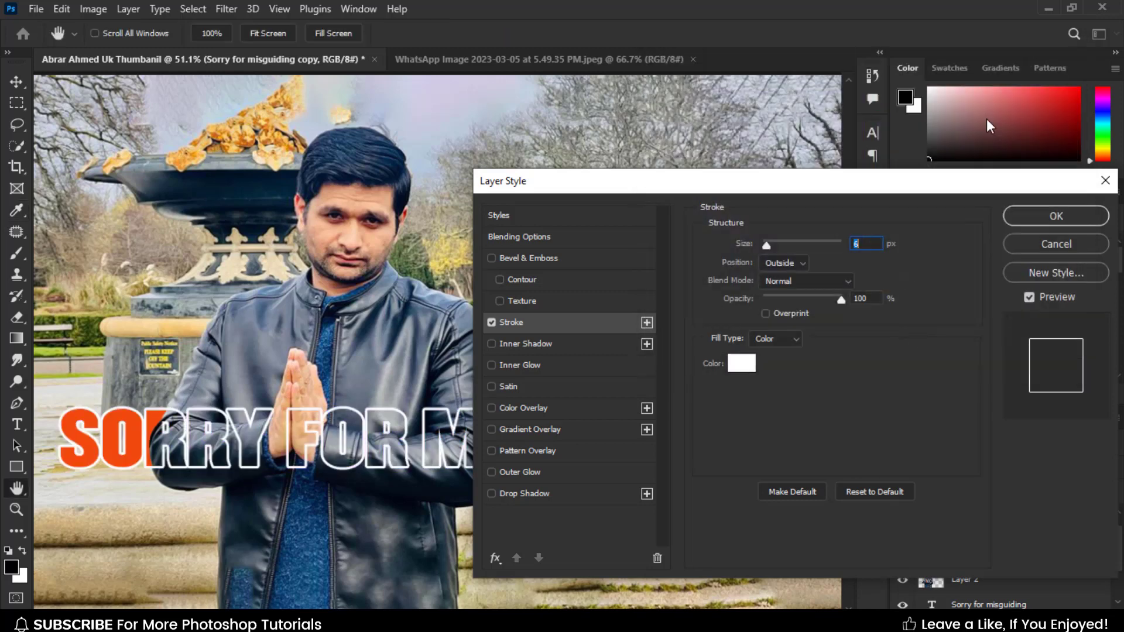
click(798, 262)
click(798, 288)
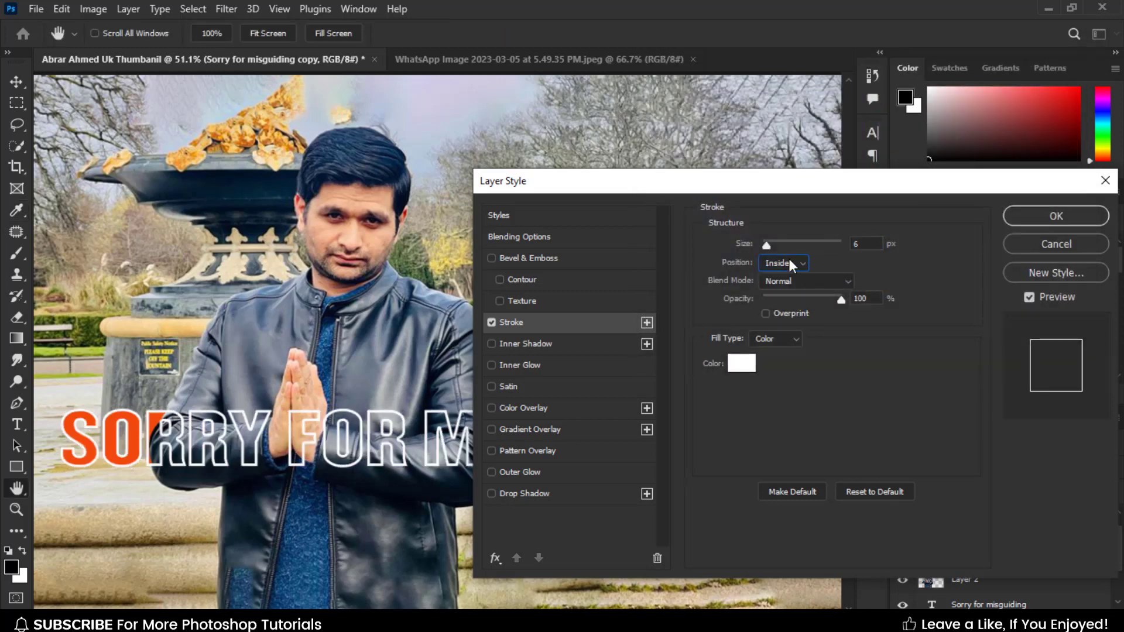
click(788, 262)
click(785, 275)
Set the outlined text's stroke size to 4 px and apply the layer style.
click(854, 244)
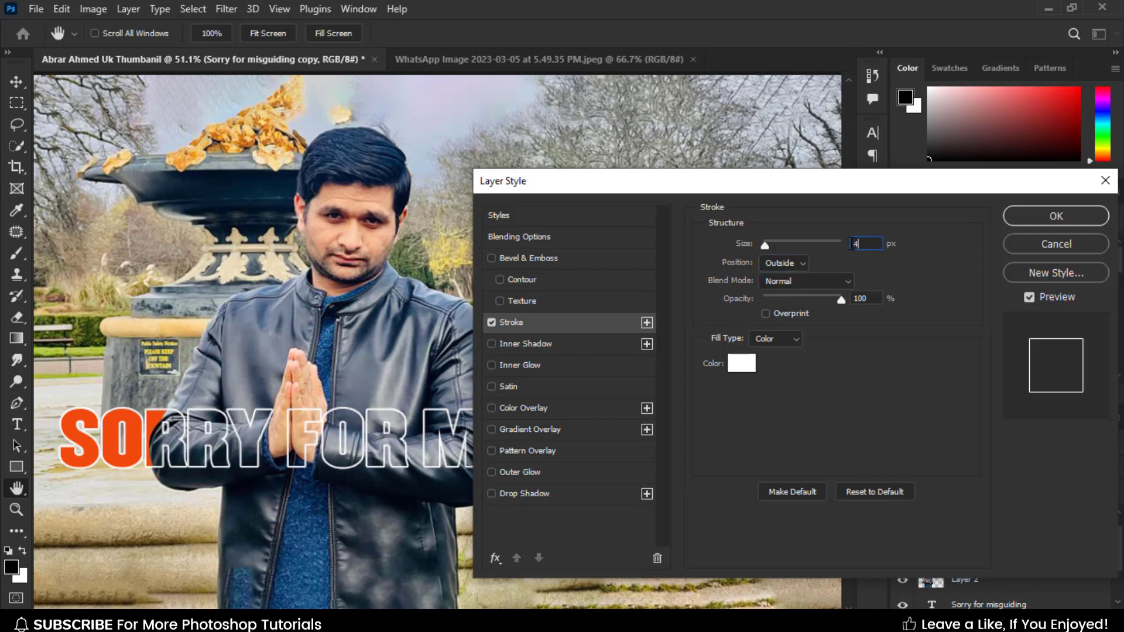
click(1058, 216)
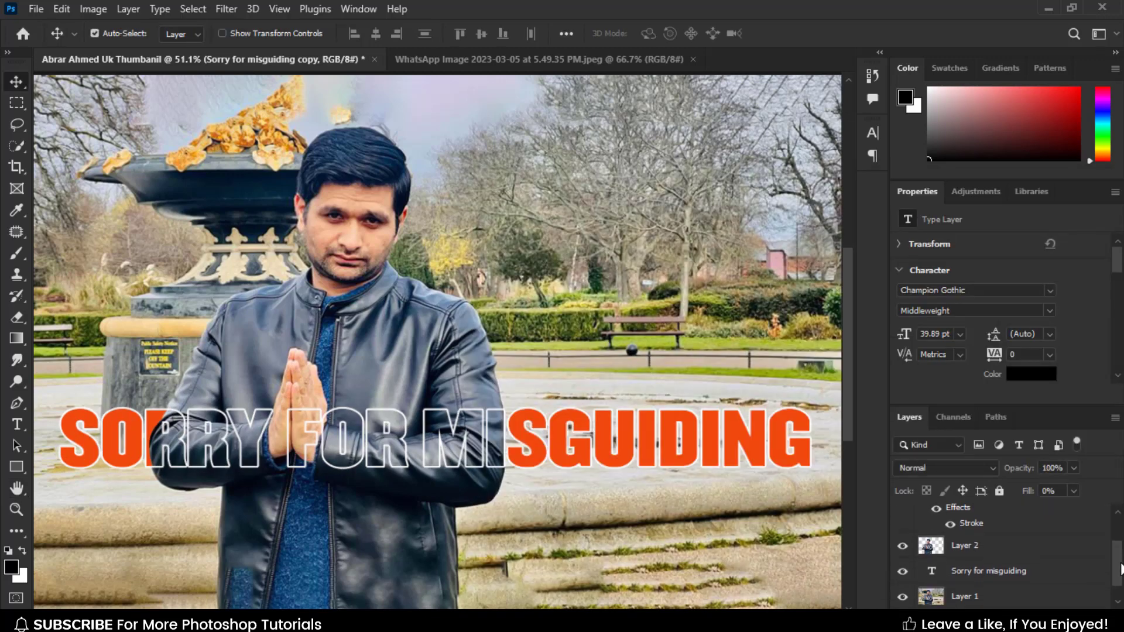
Link the orange text layer with its outlined copy and move both slightly up across the man's forearms.
click(1024, 579)
scroll(1092, 551, up, 2)
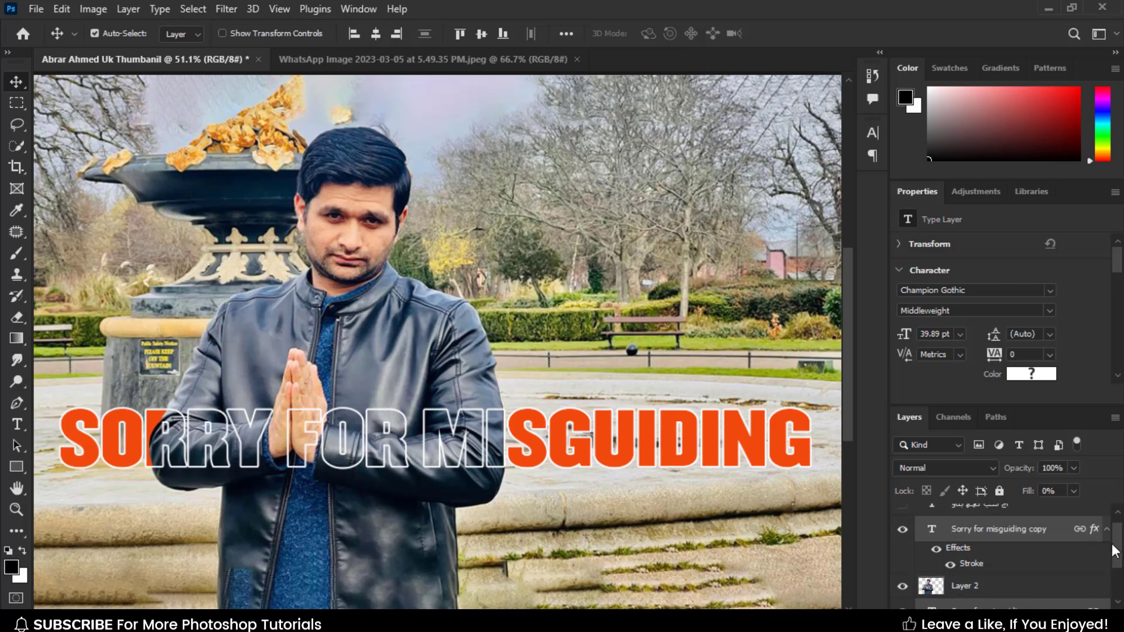
click(1106, 528)
mouse_move(603, 445)
mouse_down()
mouse_move(603, 550)
mouse_move(603, 344)
mouse_move(603, 418)
mouse_move(619, 443)
mouse_move(606, 443)
mouse_move(618, 446)
mouse_up()
Insert two extra spaces between SORRY and FOR in the outlined text, at the man's hands.
click(19, 427)
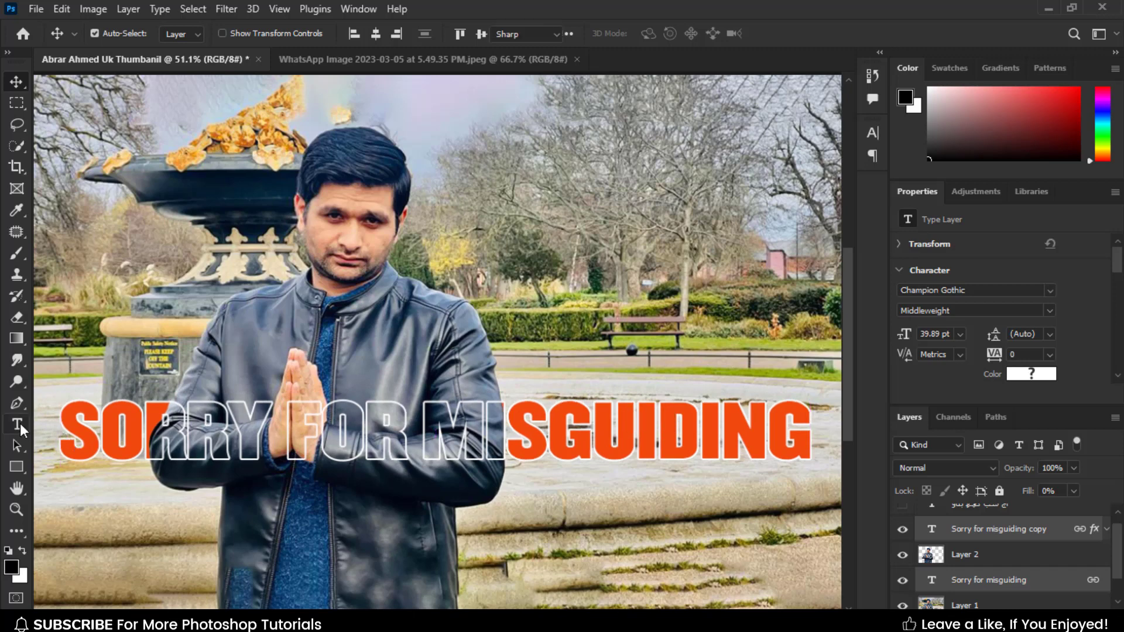
click(291, 429)
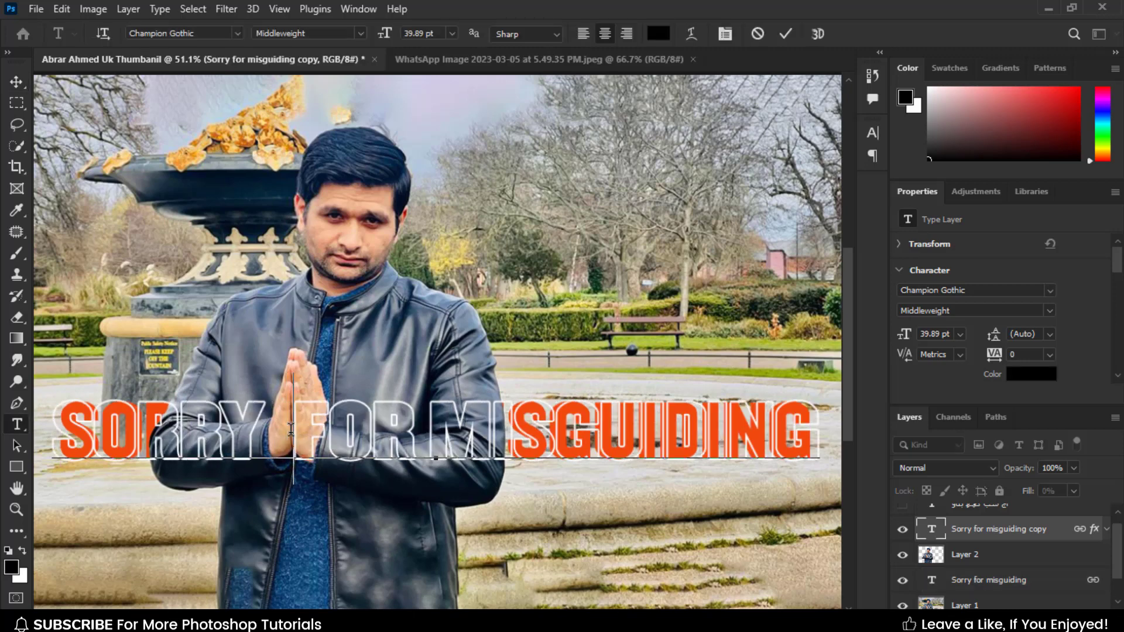
click(16, 81)
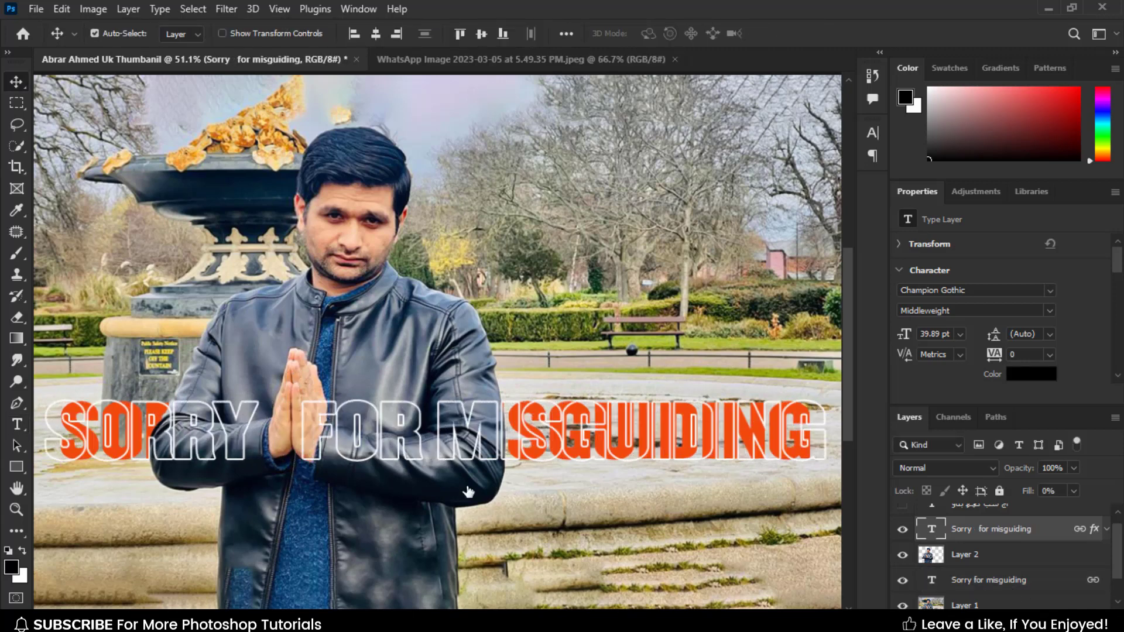
Temporarily hide the outlined text and insert two extra spaces between SORRY and FOR in the orange text behind the man.
click(16, 423)
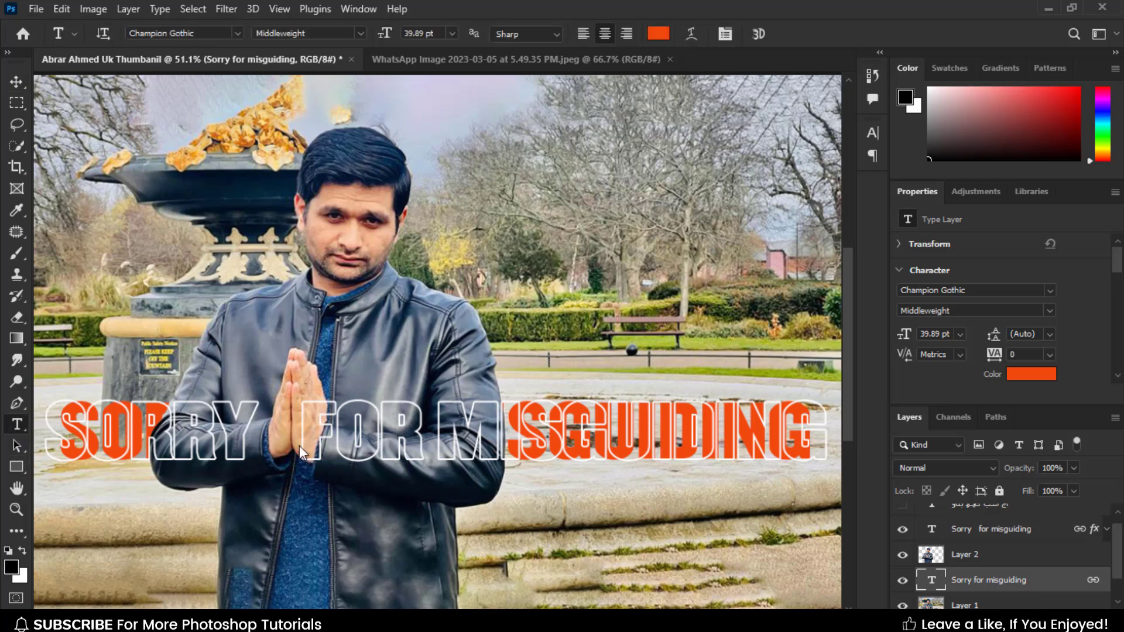
click(300, 445)
click(968, 588)
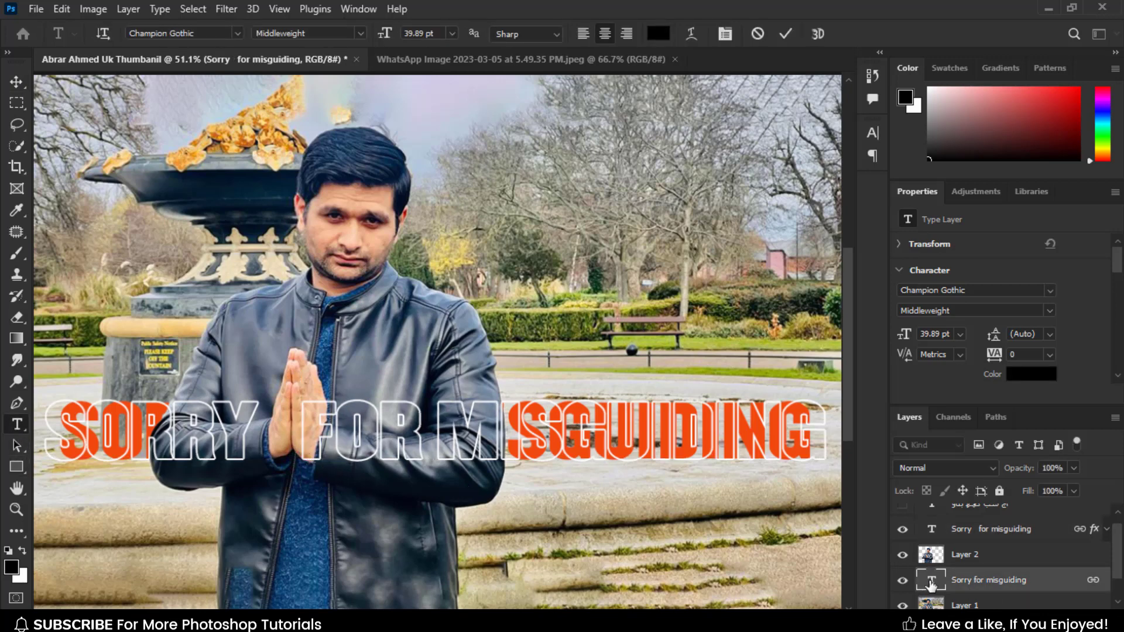
click(902, 528)
click(302, 433)
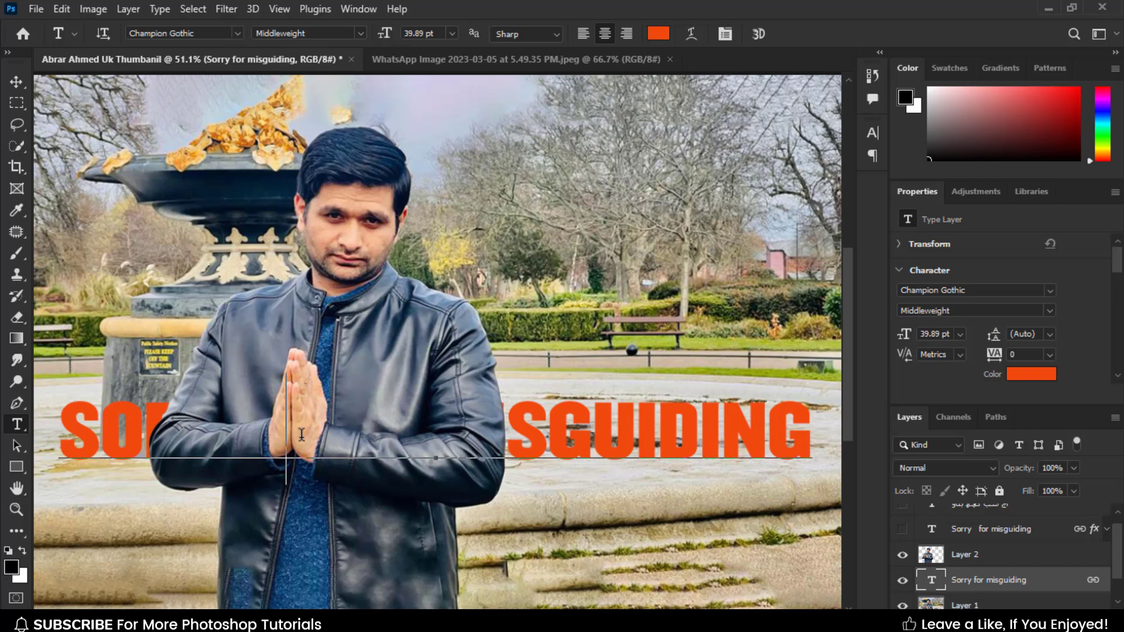
click(901, 530)
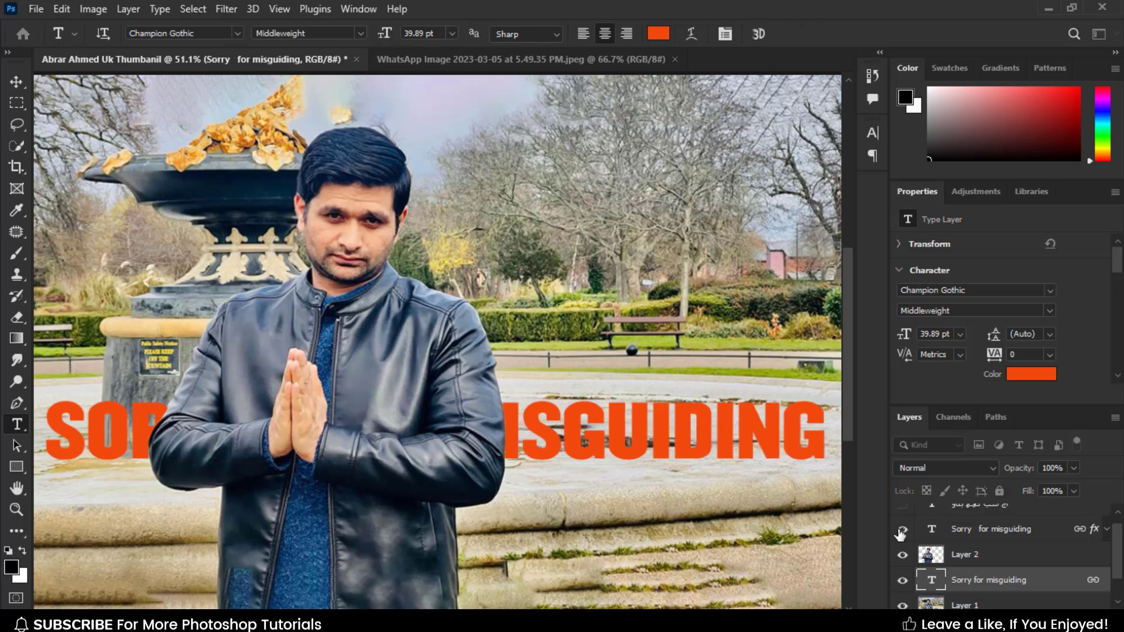
click(901, 531)
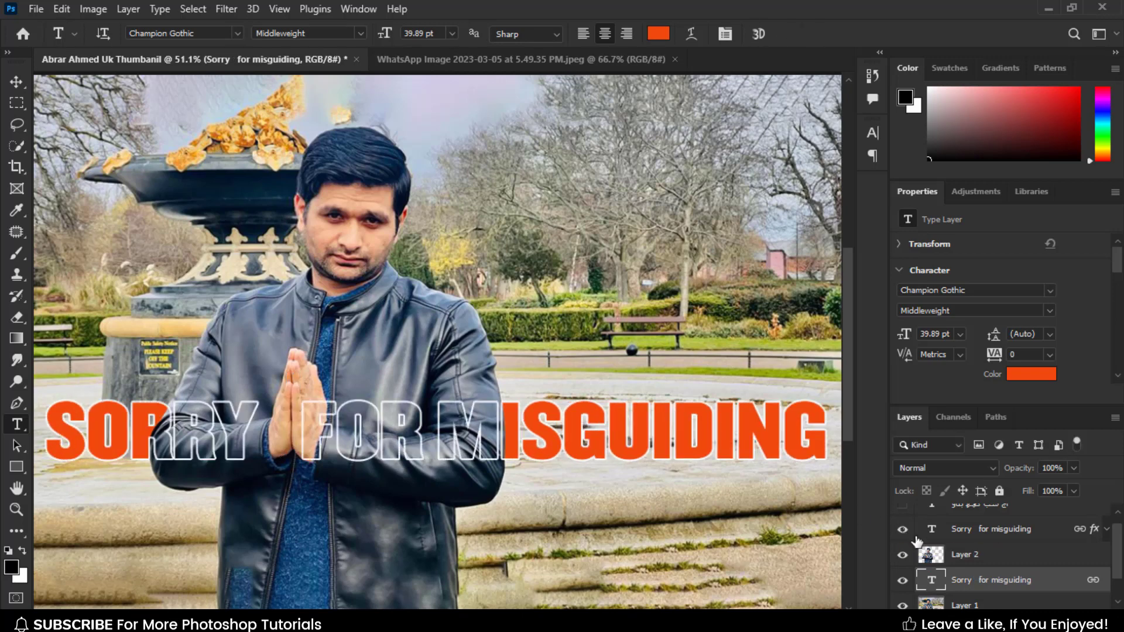
Move the linked orange and outlined texts straight down by about 21 px.
click(12, 85)
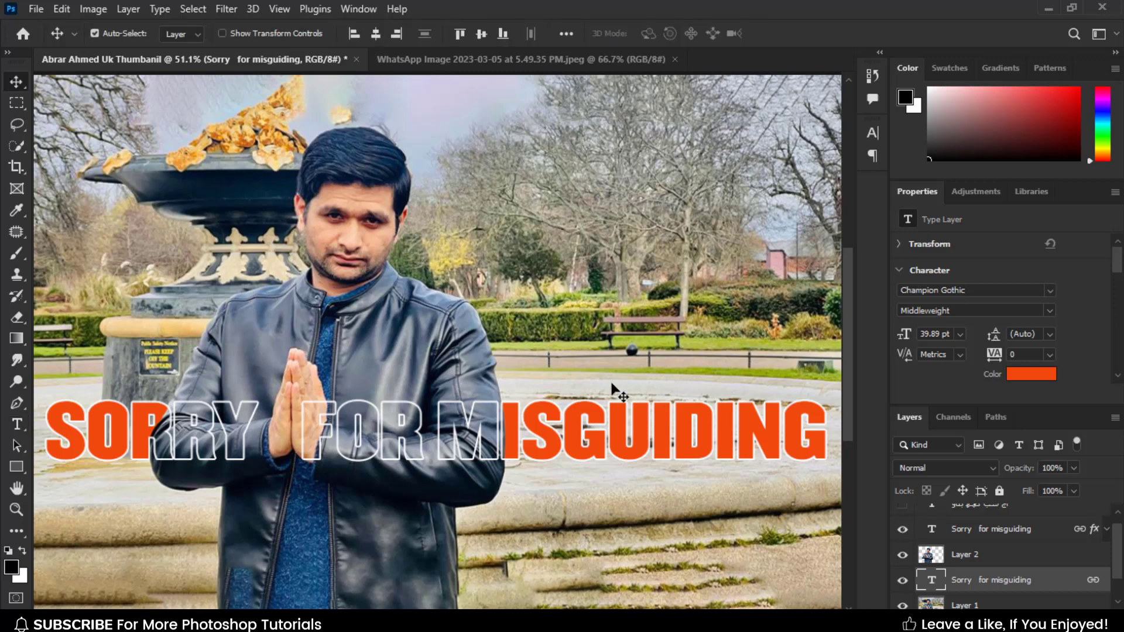
drag(552, 438, 546, 458)
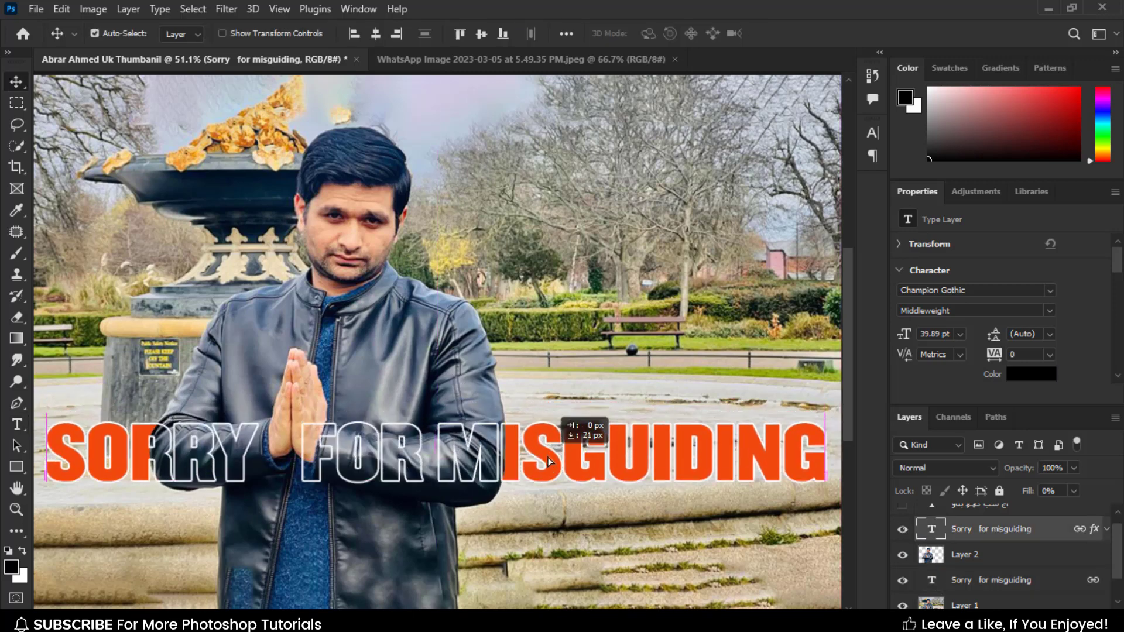
Show the hidden Urdu text layer and move the text down to just above MISGUIDING.
scroll(892, 534, up, 1)
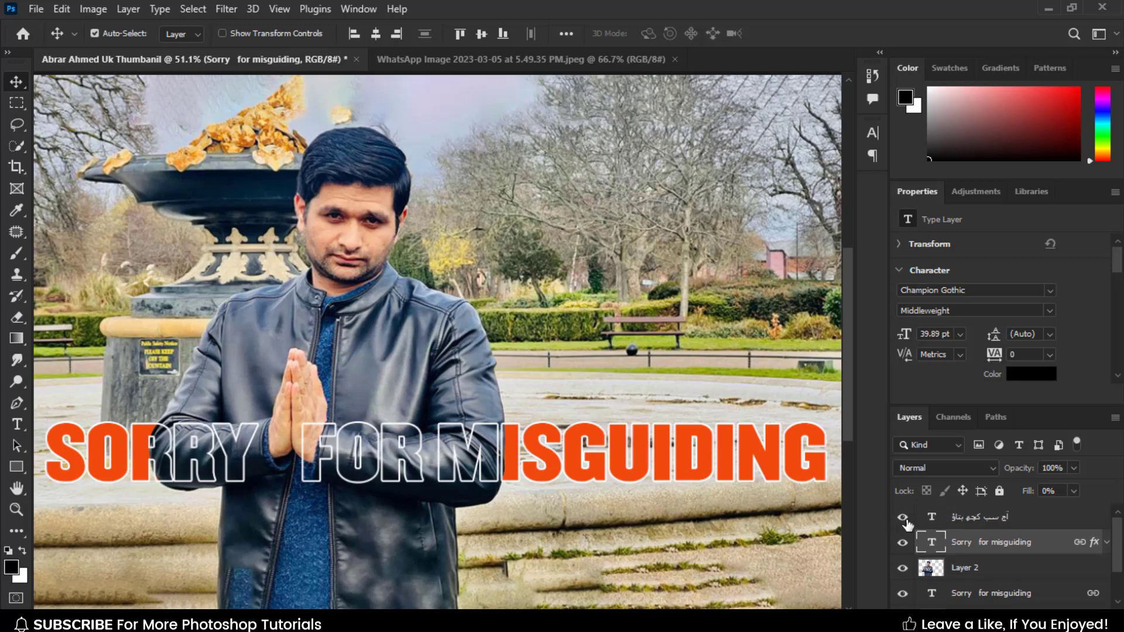
click(902, 518)
click(950, 523)
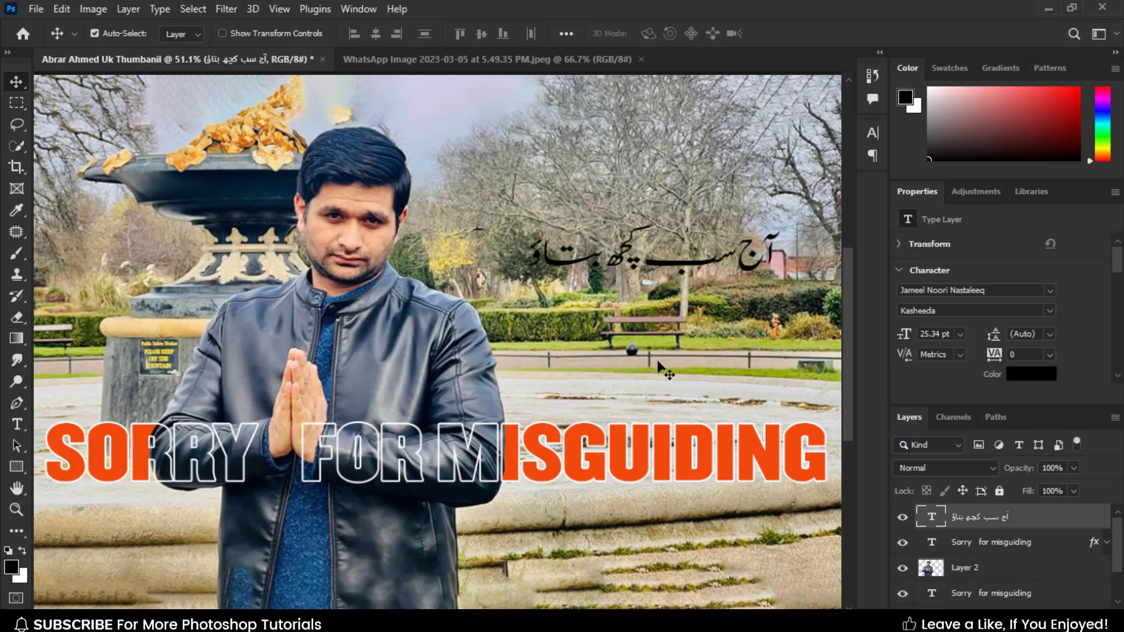
drag(673, 268, 699, 401)
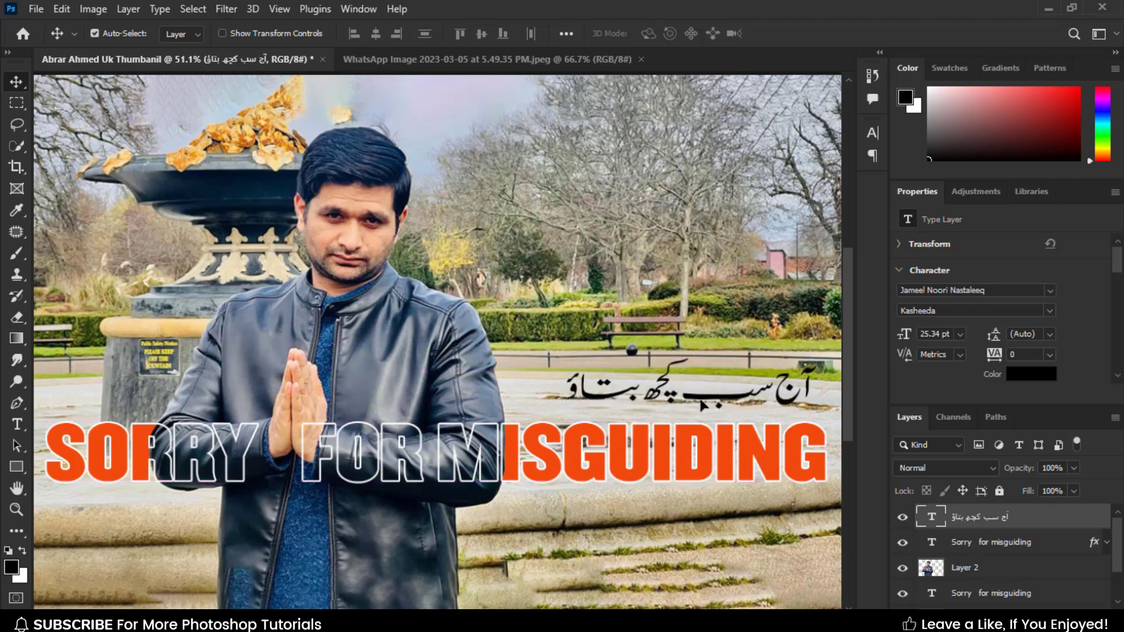
Add a new text reading CONFESSION in the sky above the man's head.
click(17, 424)
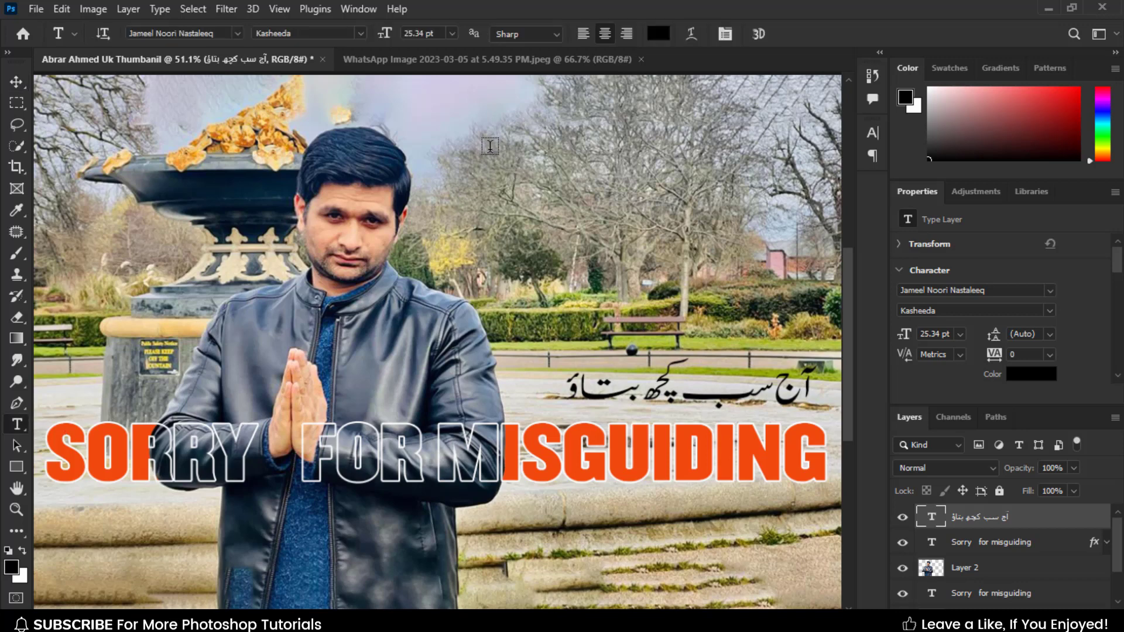
click(488, 146)
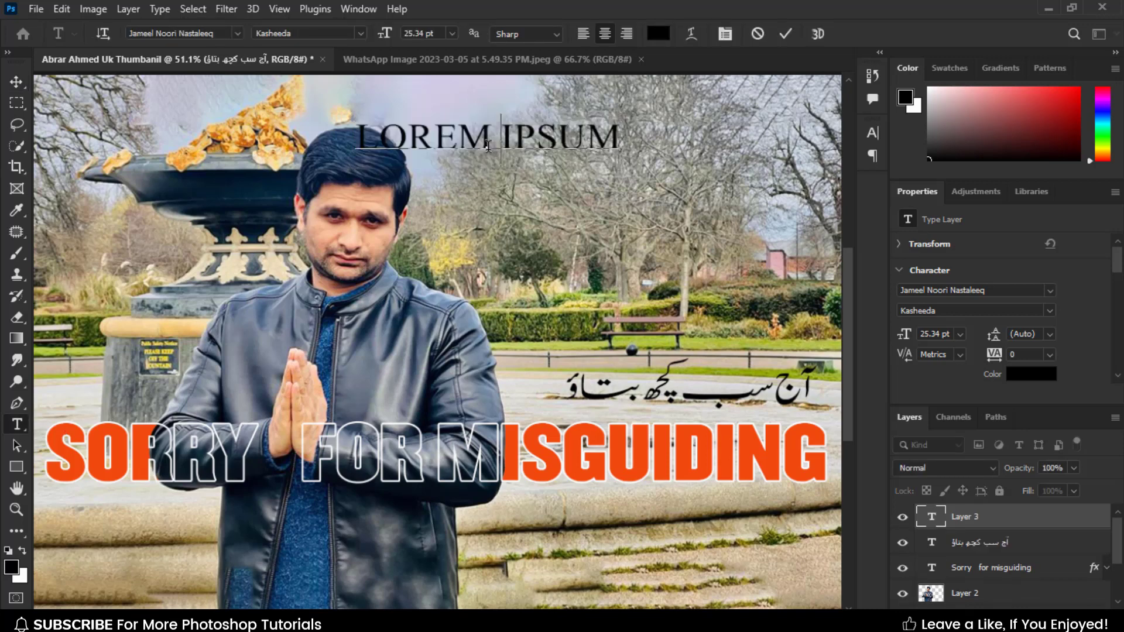
text(CONFESSION)
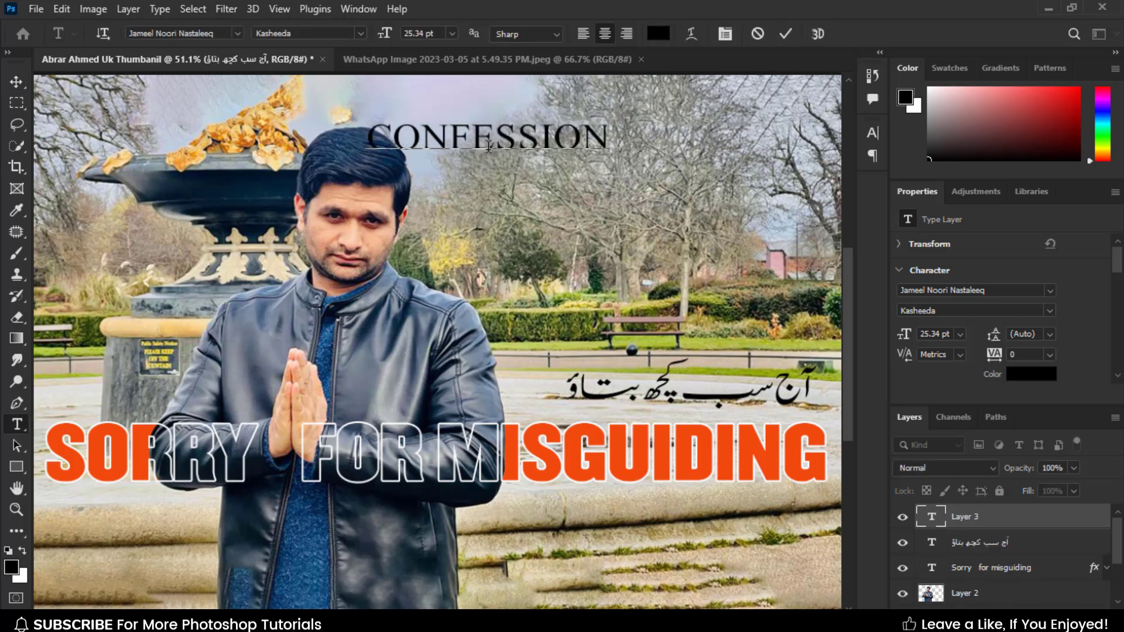
Set the CONFESSION text in Champion Gothic with the Welterweight style.
key(ctrl+a)
click(188, 33)
text(cham)
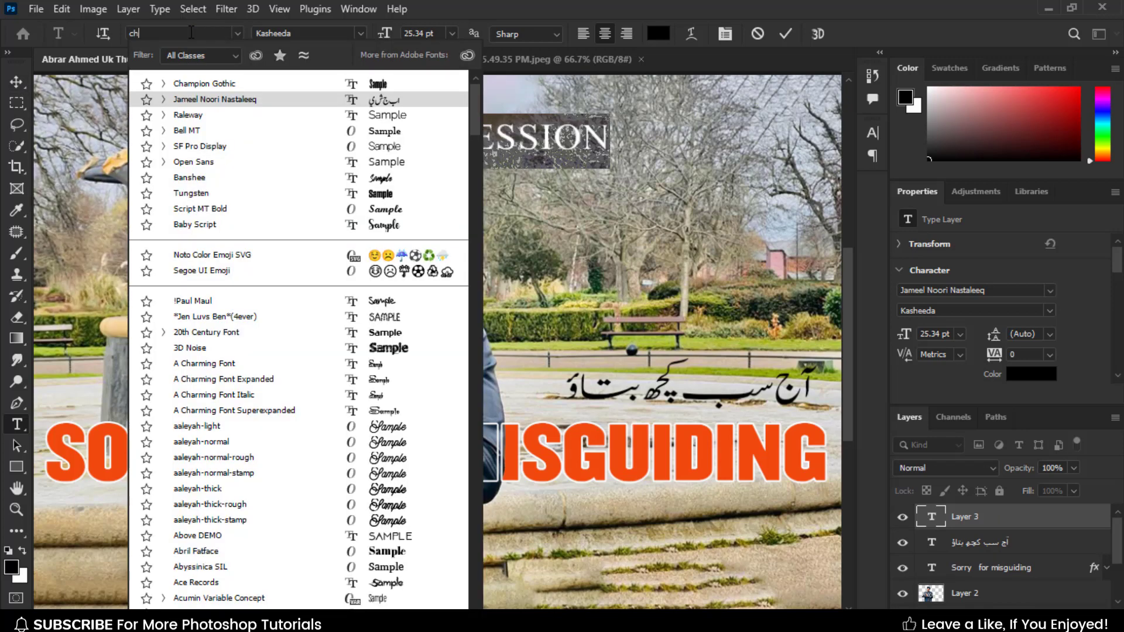
click(378, 146)
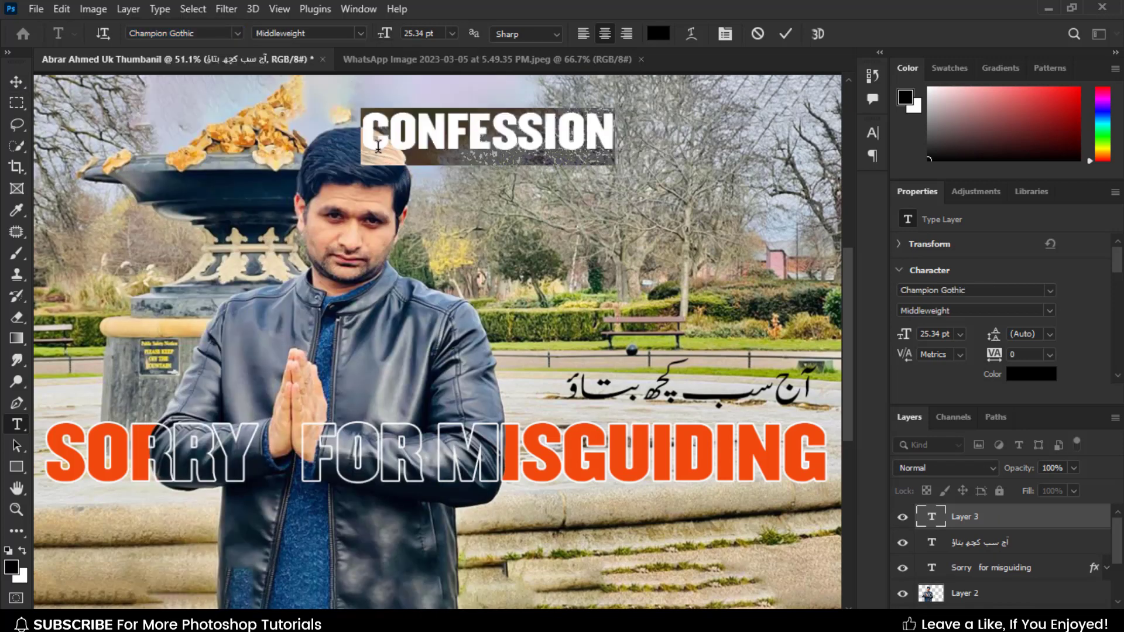
click(325, 35)
key(Down)
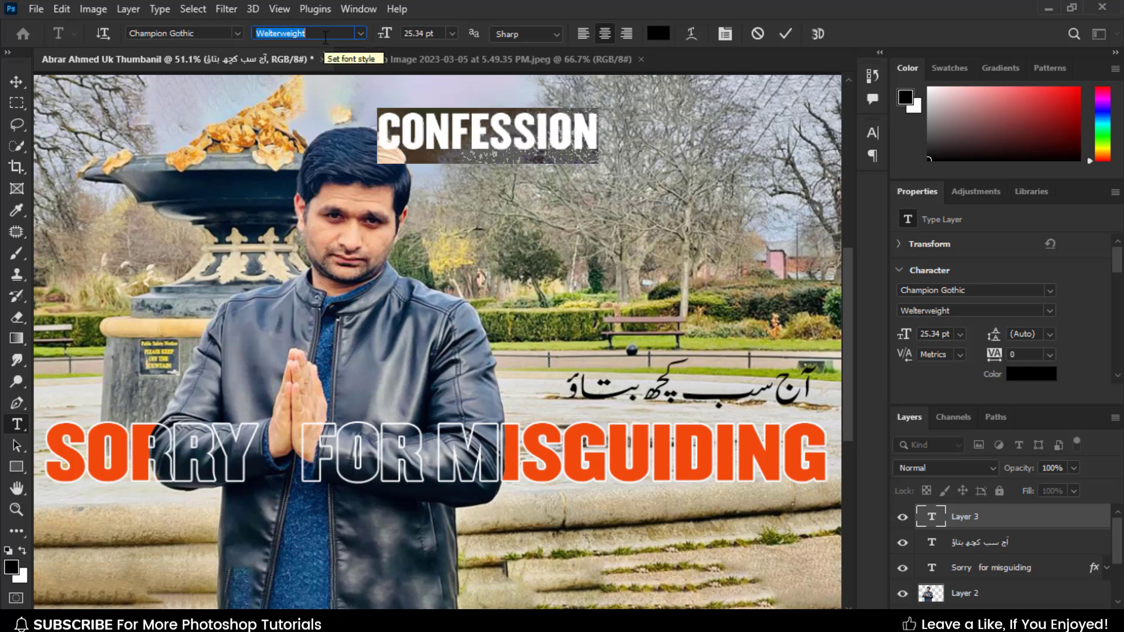
click(16, 81)
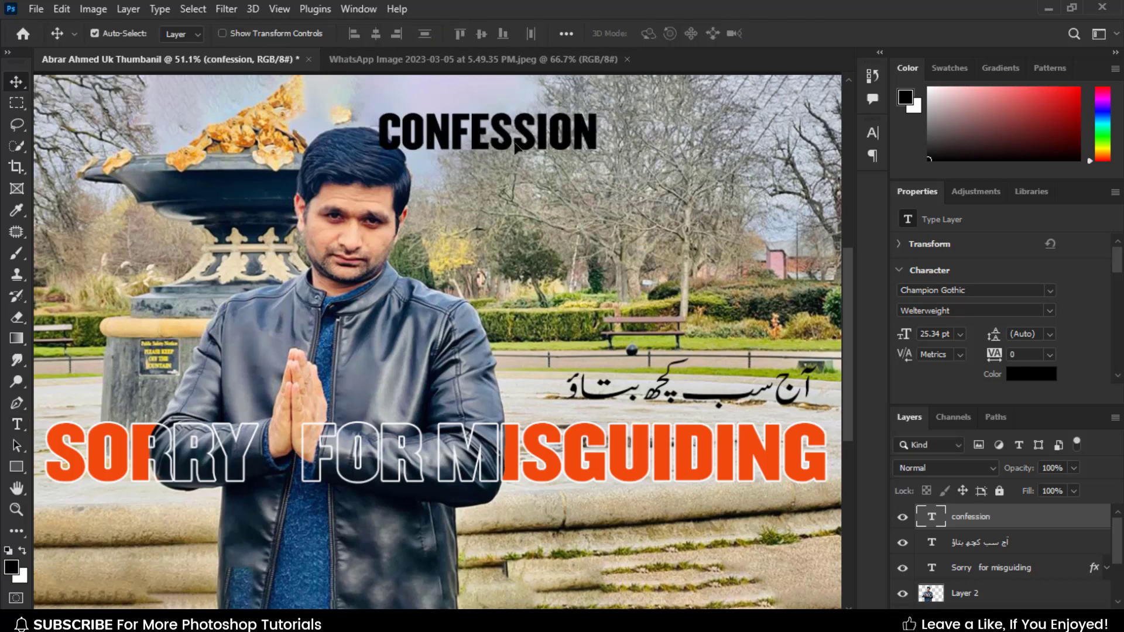
Move CONFESSION to the image's upper-right area, enlarge it to about 119%, and place the Urdu text directly beneath it.
drag(438, 138, 606, 151)
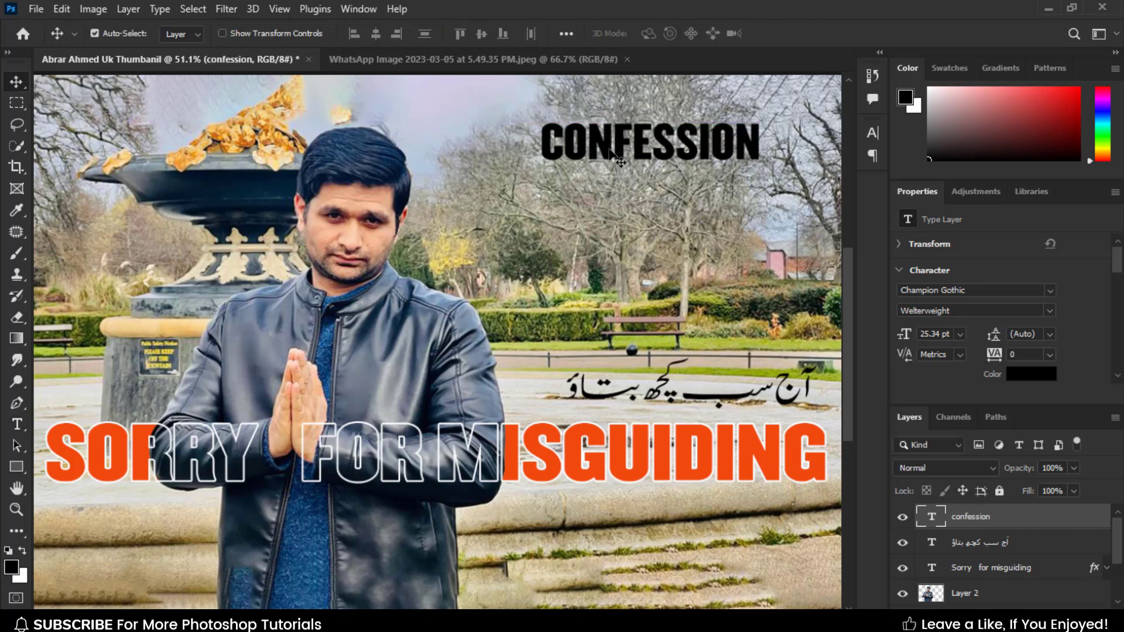
key(ctrl+t)
drag(540, 172, 498, 179)
drag(618, 160, 640, 157)
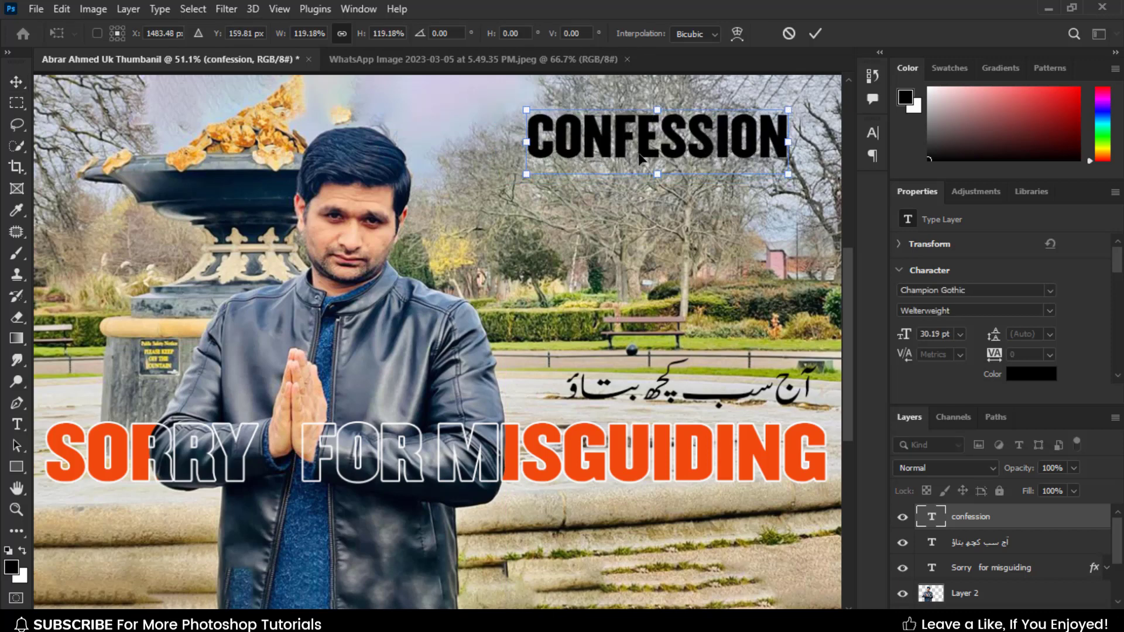
key(Return)
drag(622, 389, 597, 202)
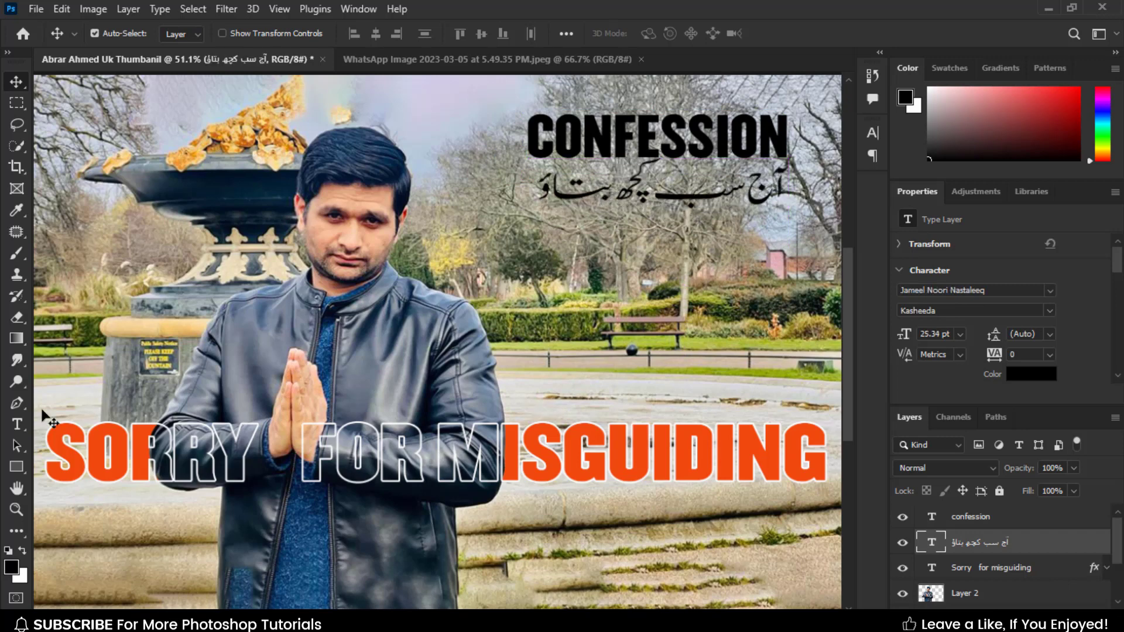
Draw a rectangle about 944 by 237 px over CONFESSION and the Urdu line, and order it directly below both text layers.
click(17, 466)
drag(521, 107, 854, 207)
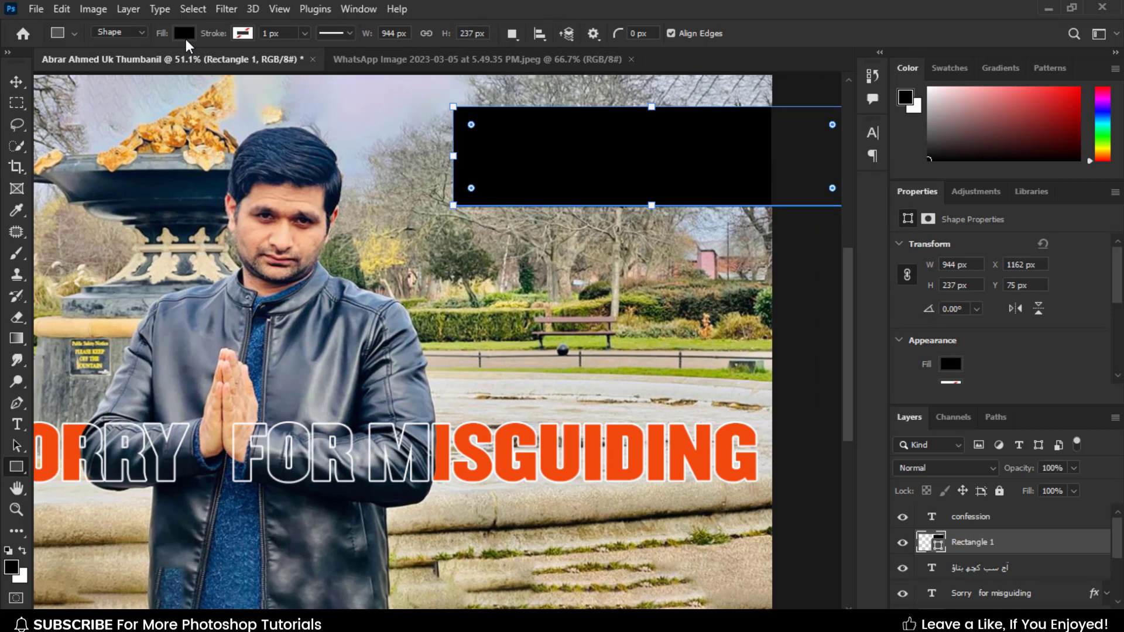
click(19, 87)
key(ctrl+[)
key(ctrl+[)
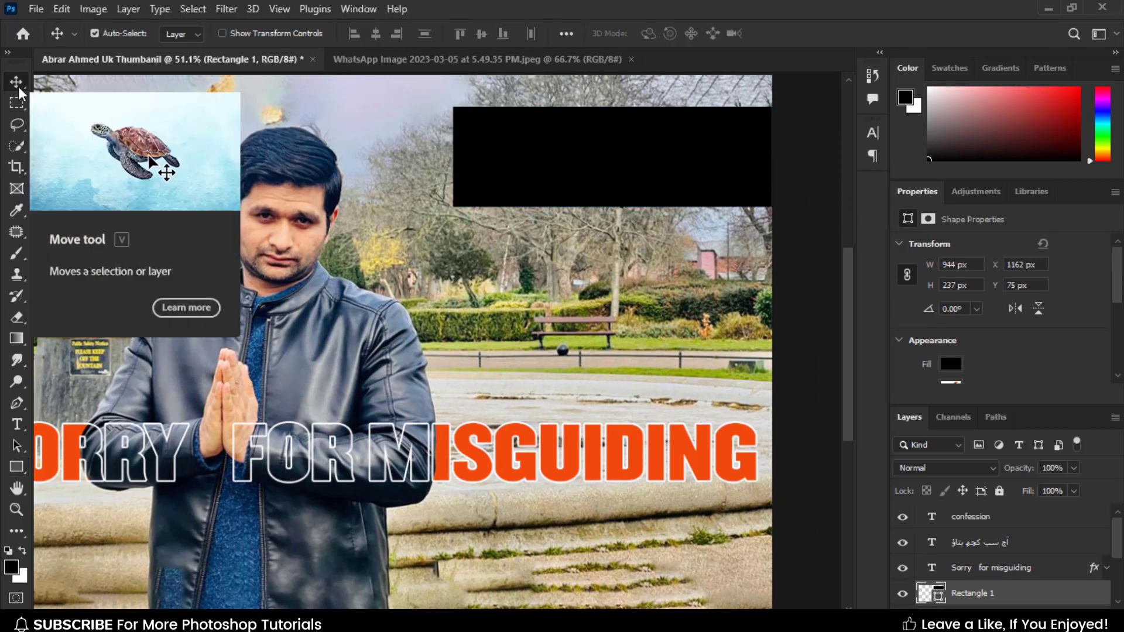
key(ctrl+])
Recolour the rectangle behind CONFESSION and the Urdu text to bright red.
double_click(928, 571)
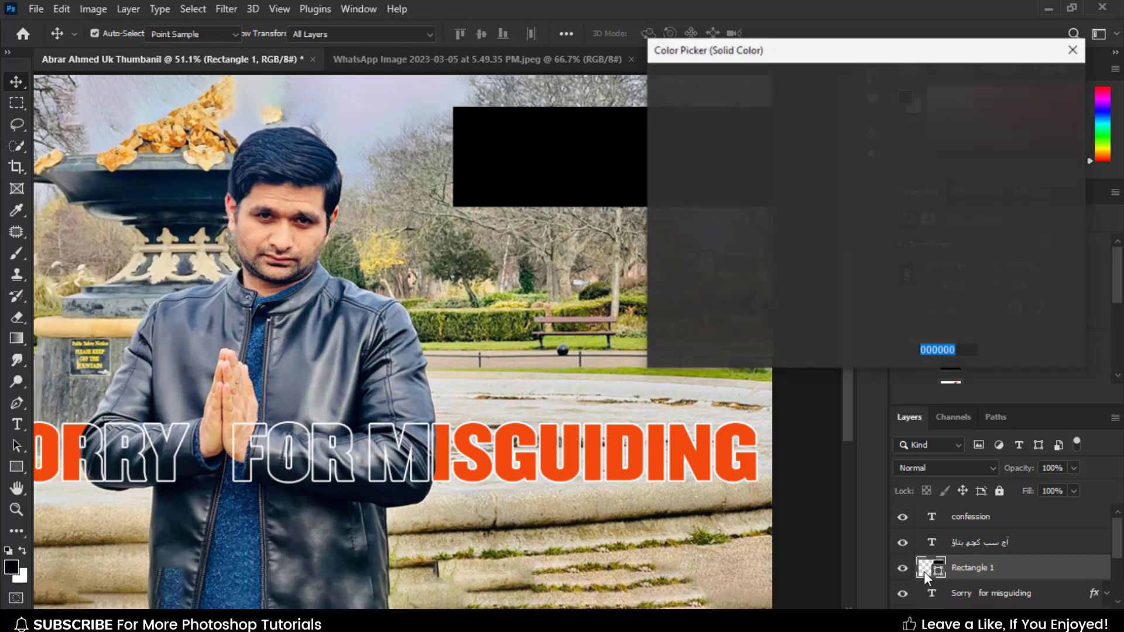
click(686, 130)
drag(846, 165, 837, 119)
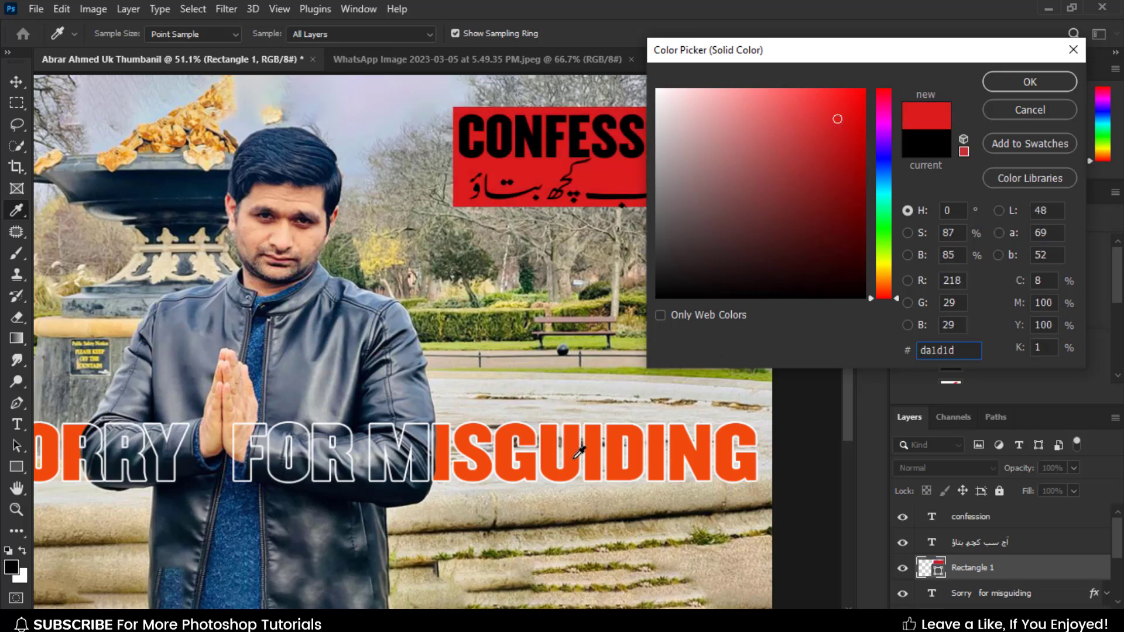
click(571, 457)
drag(789, 59, 931, 172)
drag(865, 213, 810, 205)
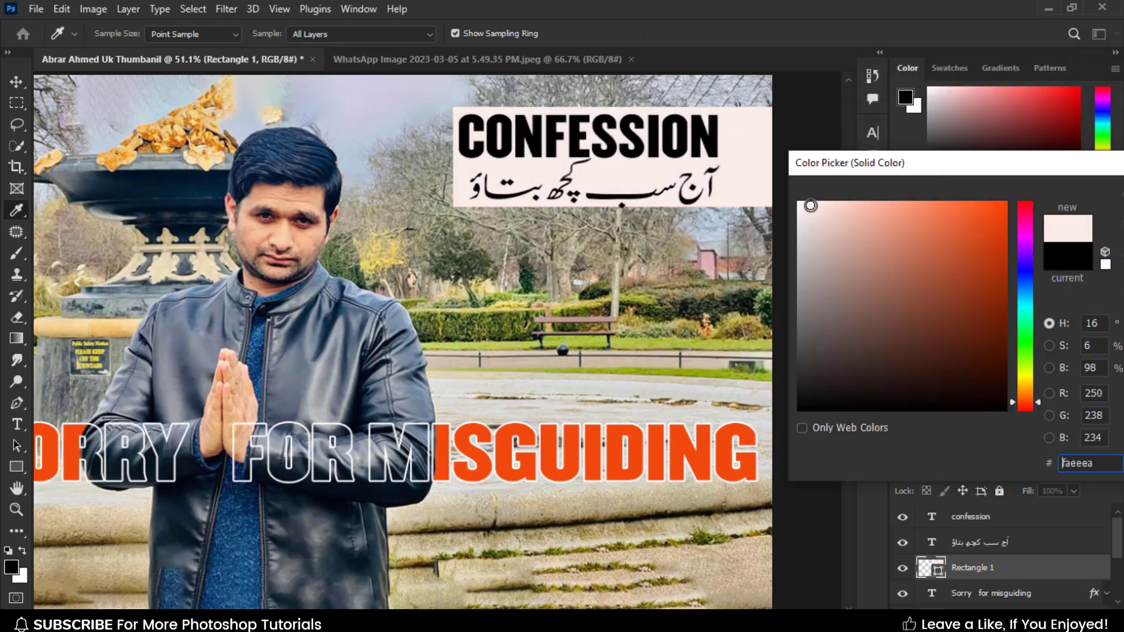
click(1027, 403)
mouse_move(986, 210)
mouse_down()
mouse_move(971, 213)
mouse_move(982, 213)
mouse_up()
click(1026, 409)
drag(1069, 167, 932, 185)
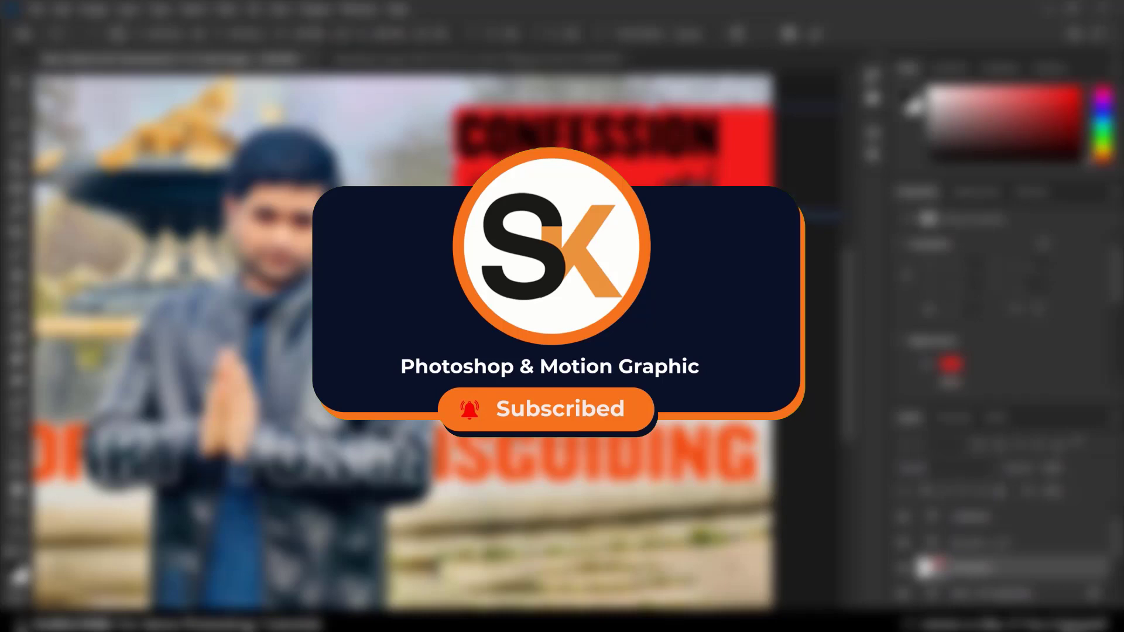
Extend the rectangle's lower edge downward to a height of 262 px.
mouse_move(636, 206)
mouse_down()
mouse_move(636, 162)
mouse_move(636, 216)
mouse_up()
key(Return)
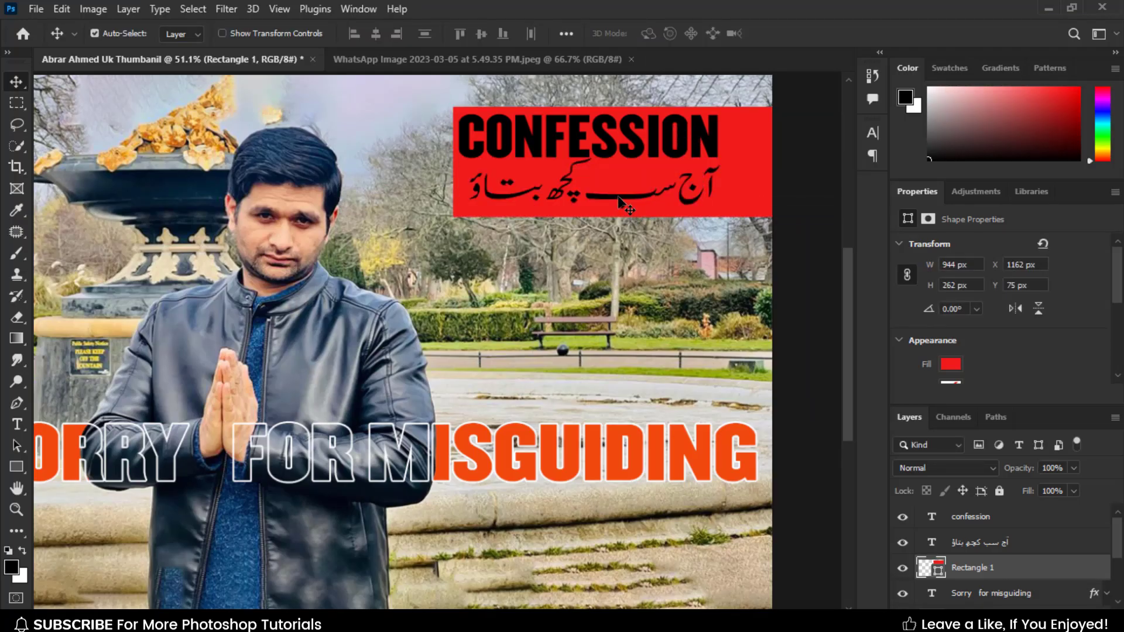
Colour the Urdu text on the rectangle off-white, #f4ecec.
click(620, 199)
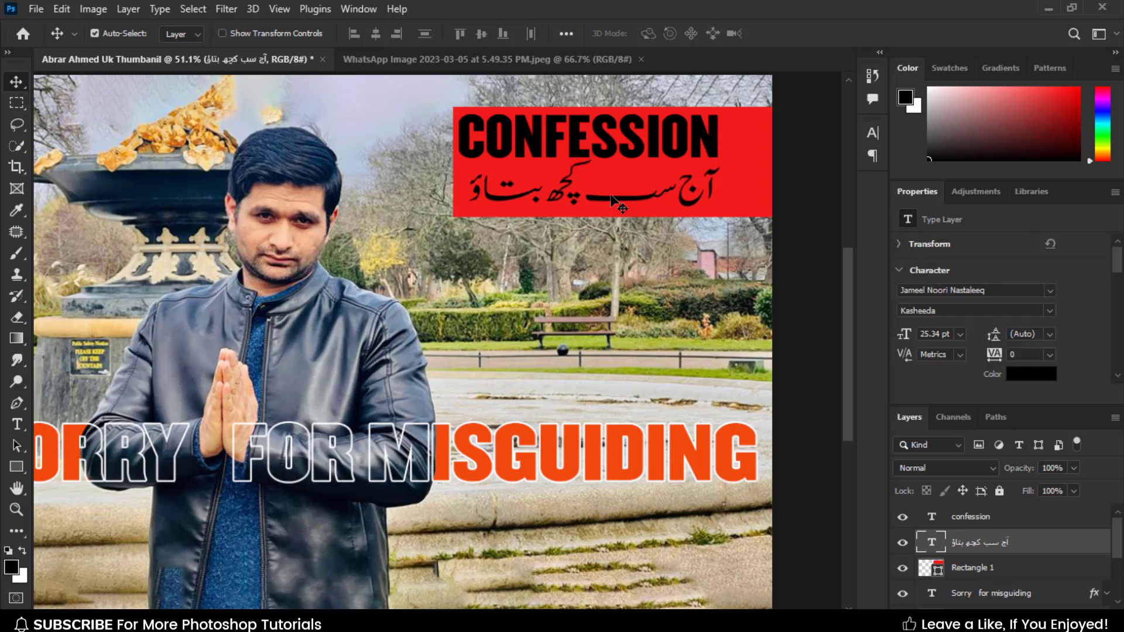
click(1030, 374)
click(664, 230)
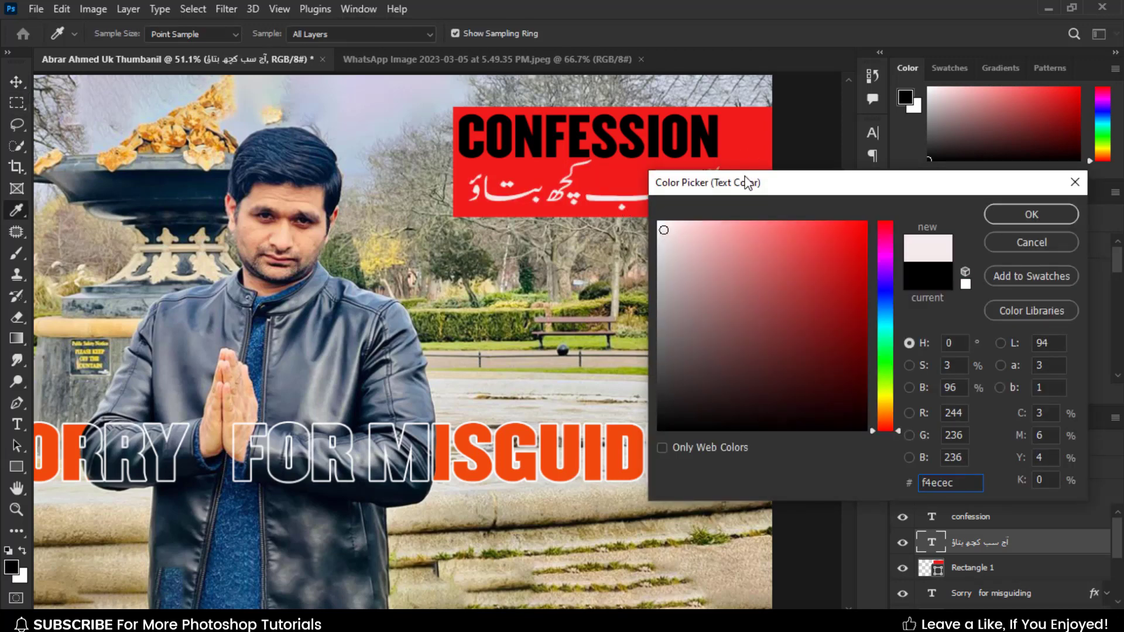
drag(747, 184, 744, 288)
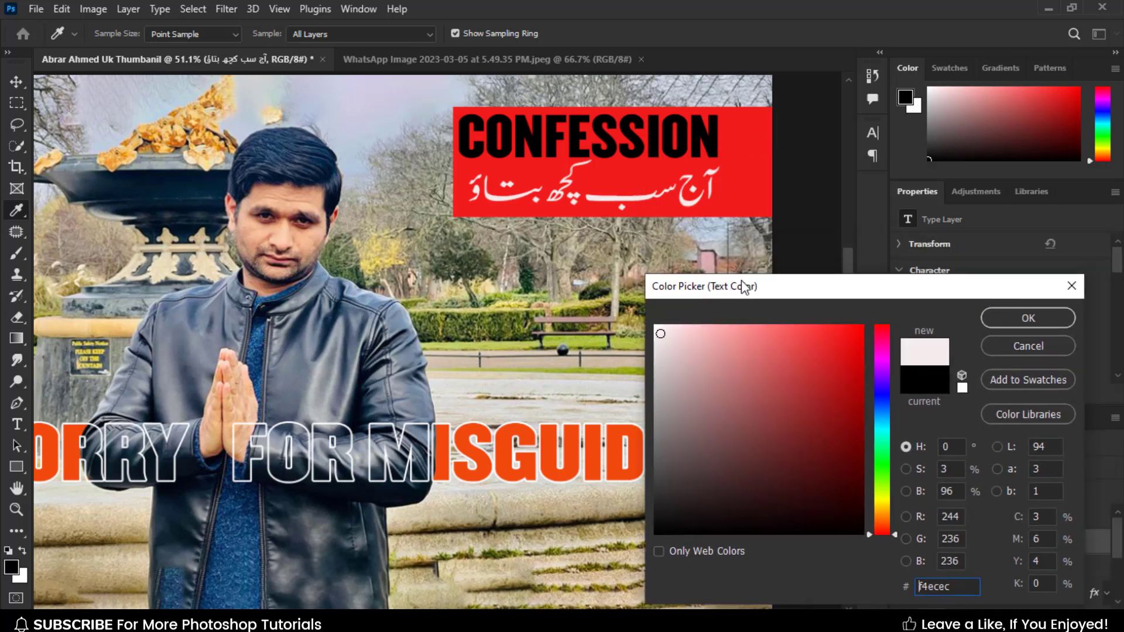
click(1003, 318)
Colour the CONFESSION text bright yellow, #fff10a.
click(614, 153)
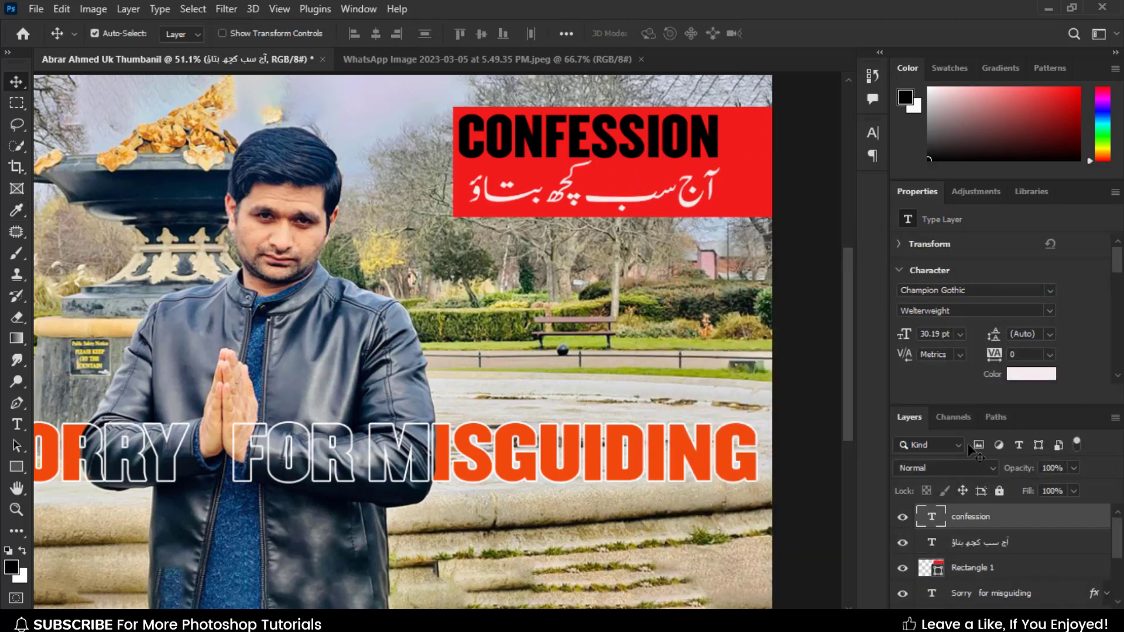
click(1030, 375)
click(617, 461)
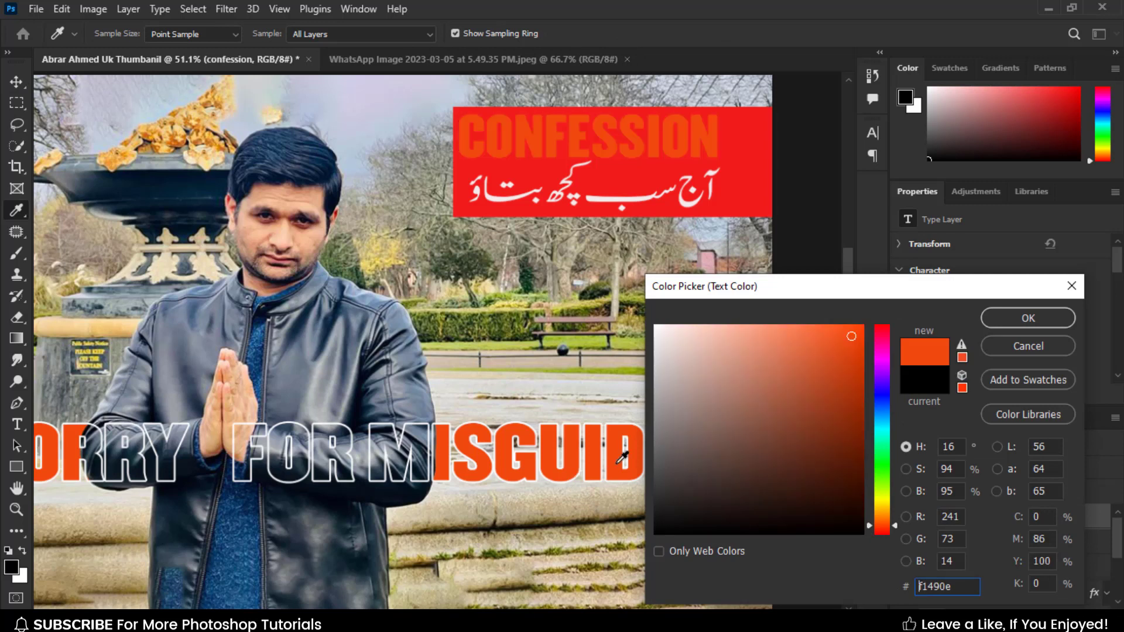
click(881, 509)
drag(851, 342, 855, 325)
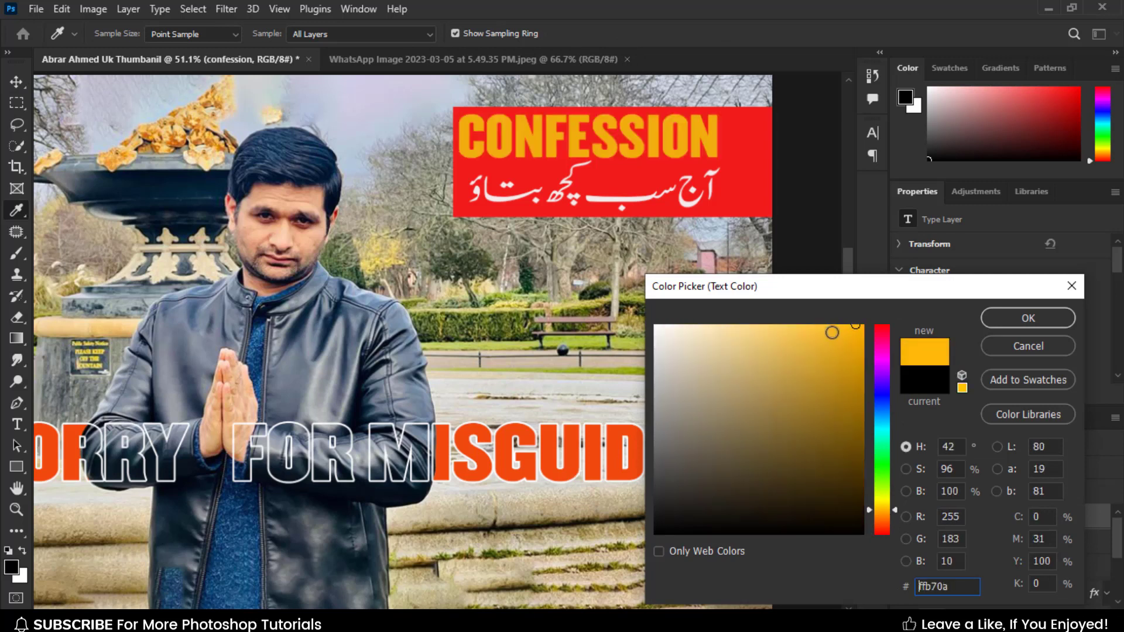
click(892, 504)
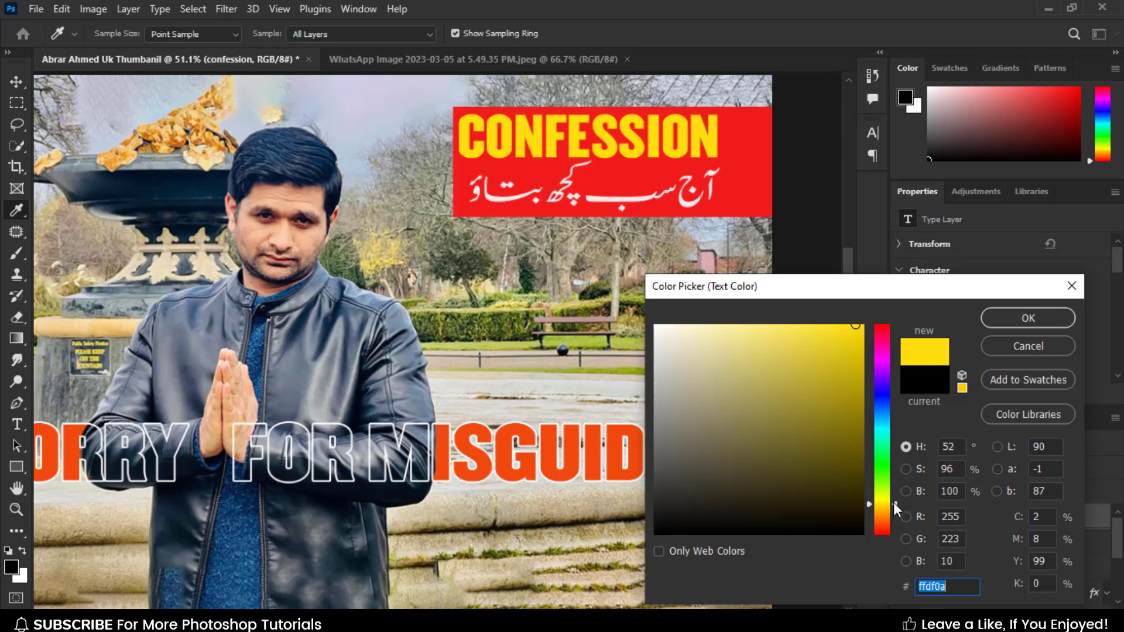
drag(893, 502, 893, 500)
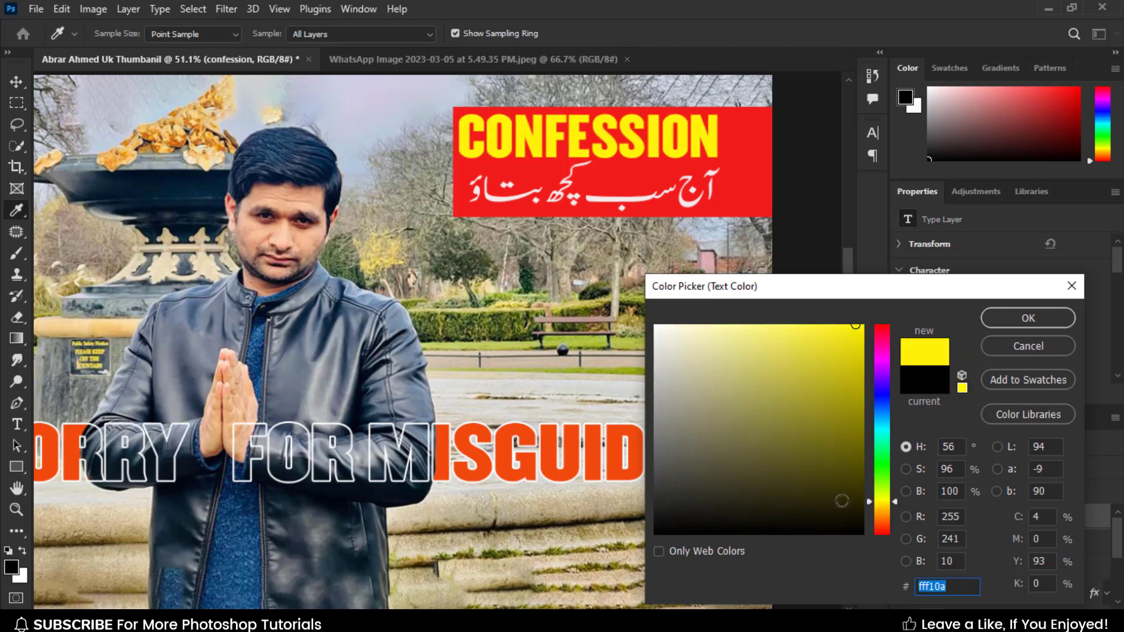
click(1021, 320)
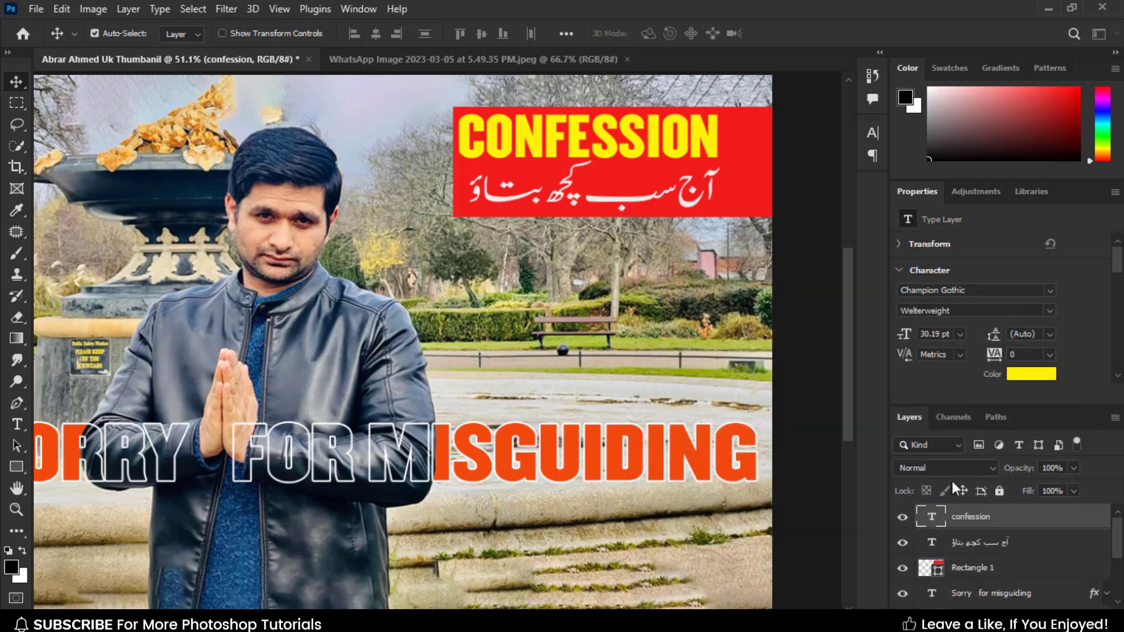
Fill the rectangle behind the texts with dark navy, about #090940, and nudge it 10 px to the left.
double_click(926, 571)
click(882, 395)
click(832, 484)
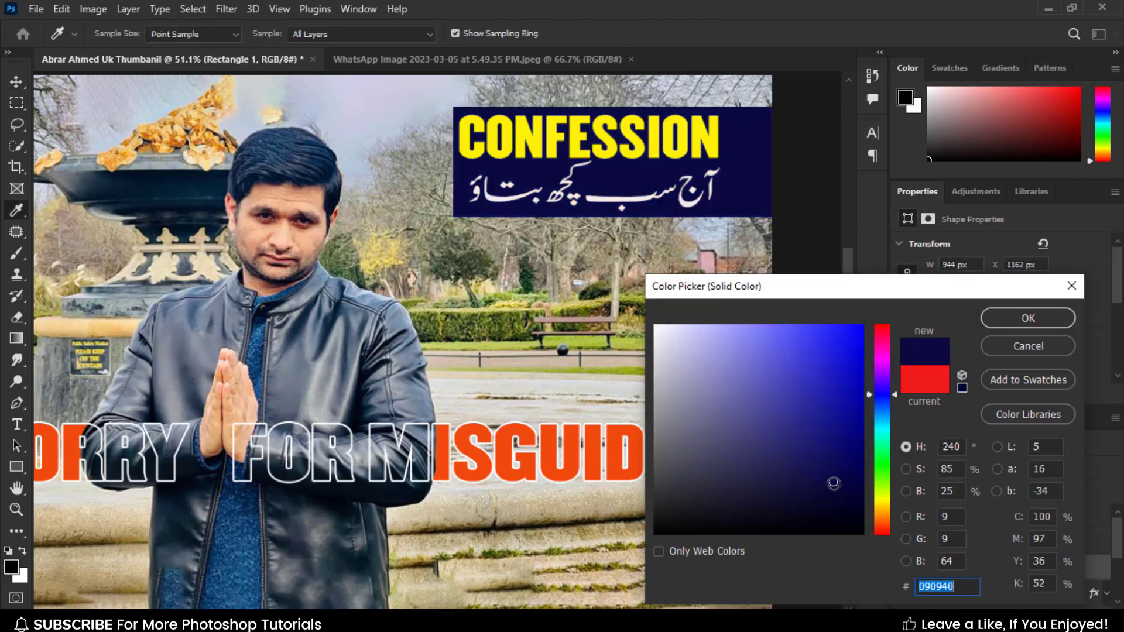
mouse_move(834, 483)
mouse_down()
mouse_move(836, 468)
mouse_move(836, 478)
mouse_up()
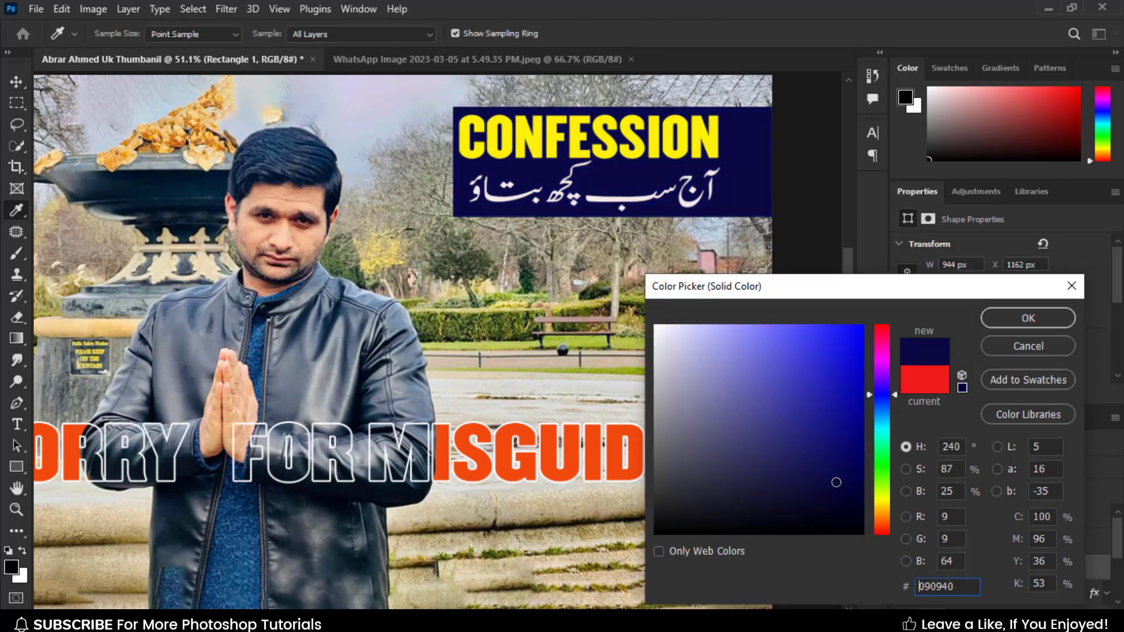
click(1028, 318)
key(v)
key(shift+Left)
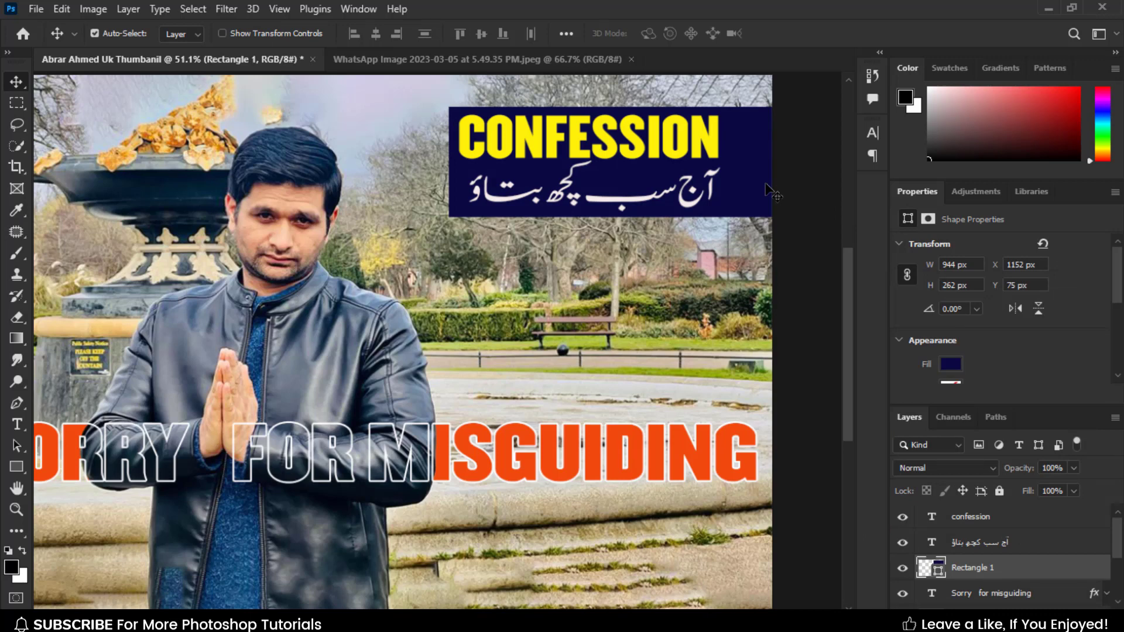
scroll(735, 417, left, 2)
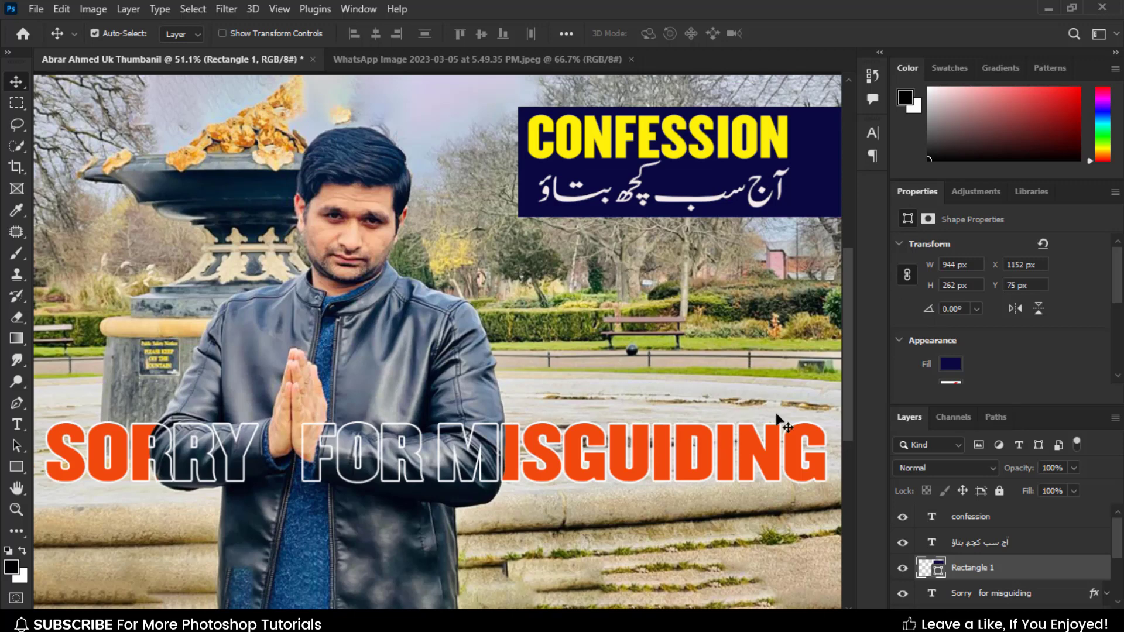
Start a new yellow Champion Gothic Welterweight text over the park background beside the man and turn off All Caps.
click(697, 401)
key(t)
click(551, 335)
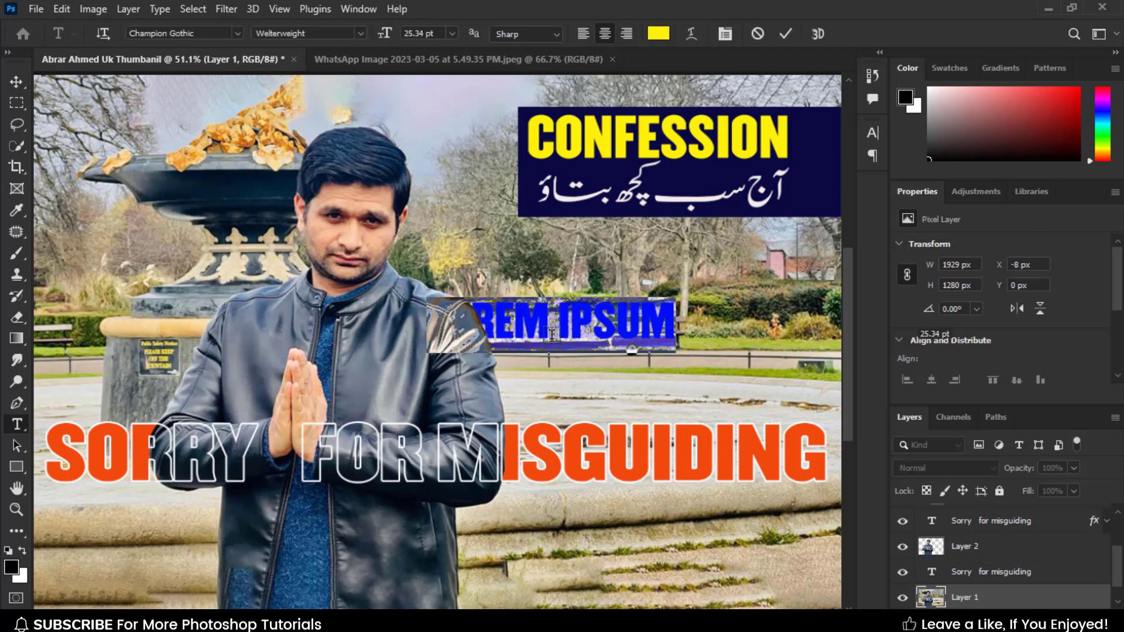
text(R)
key(ctrl+a)
click(724, 34)
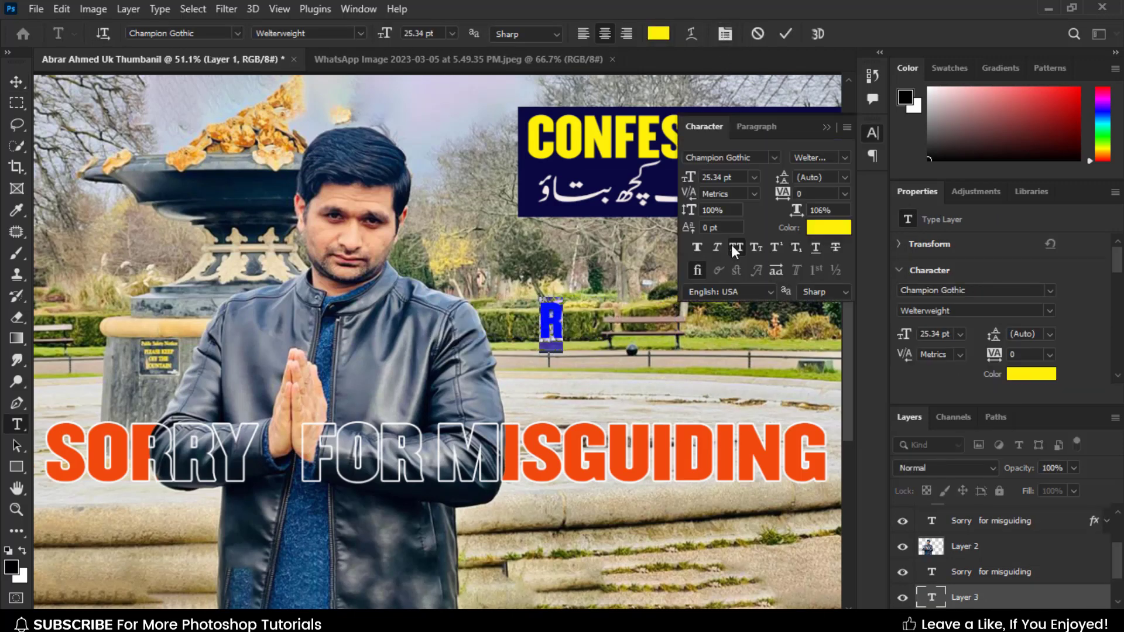
click(735, 247)
Write "Reality about" and "UK life" on two centred lines and move the text below the CONFESSION banner.
click(555, 313)
key(ctrl+a)
text(Reality of)
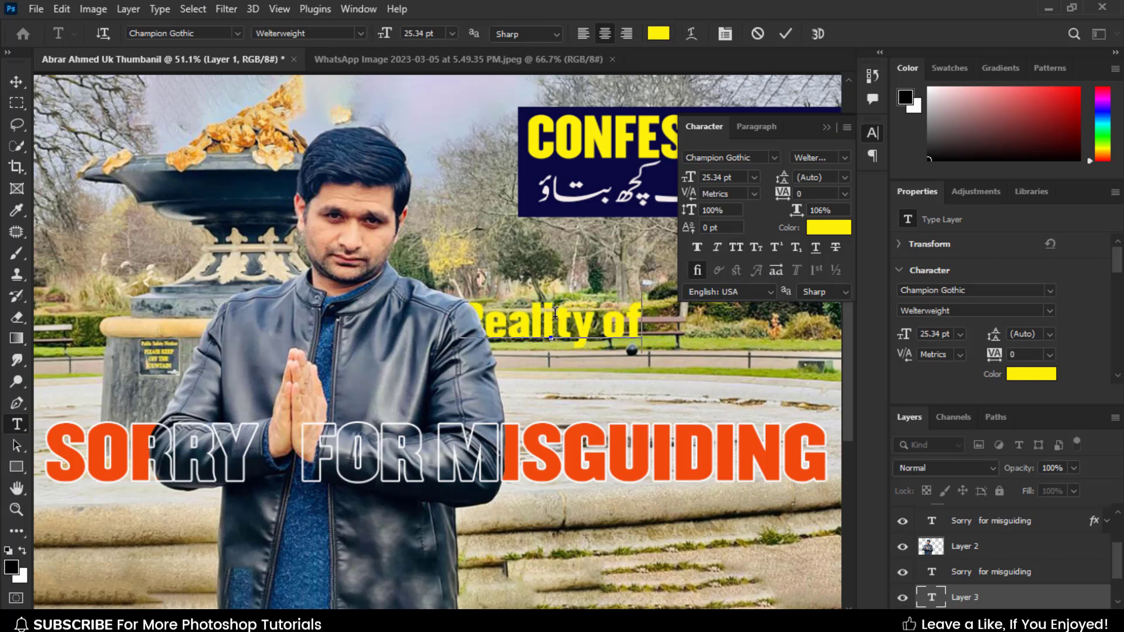
key(BackSpace)
key(BackSpace)
text(about)
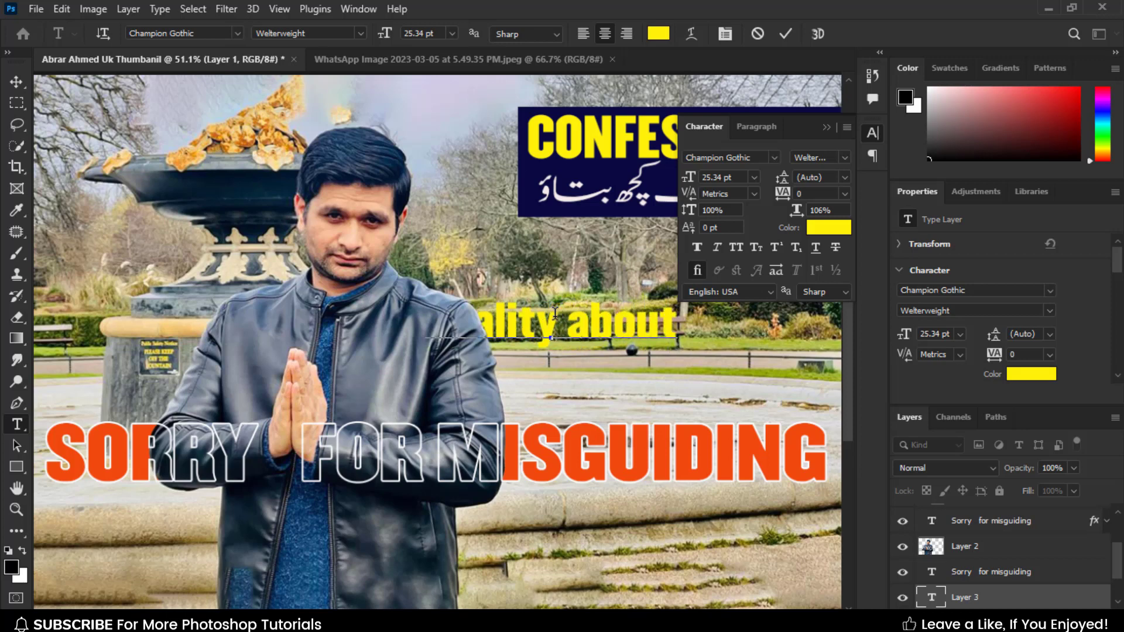
key(Return)
text(UK life)
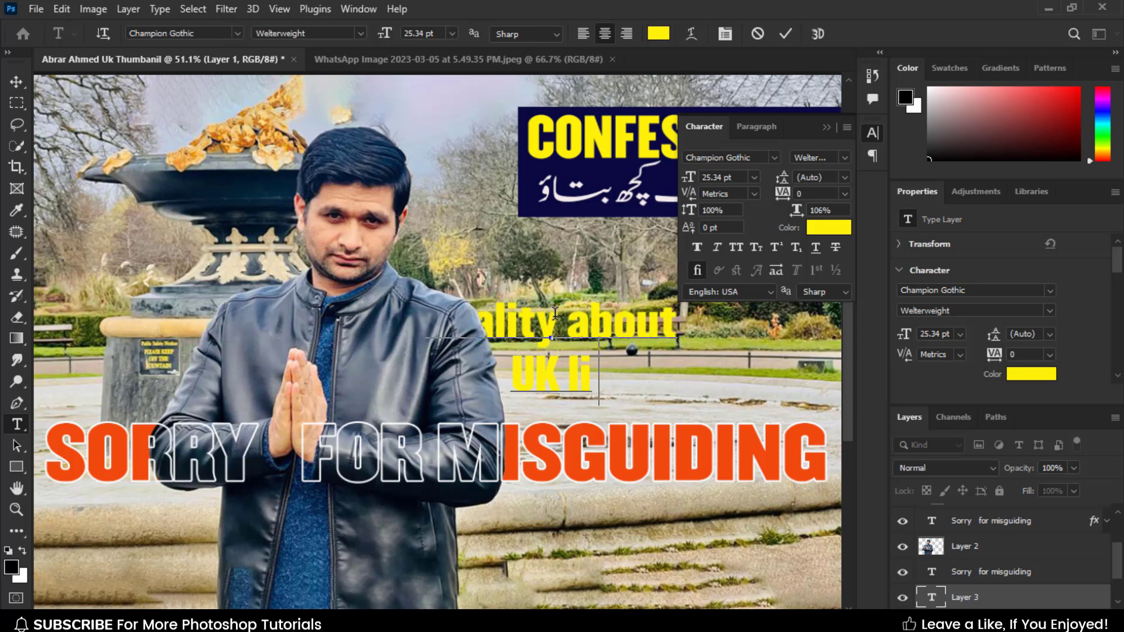
key(ctrl+a)
click(16, 81)
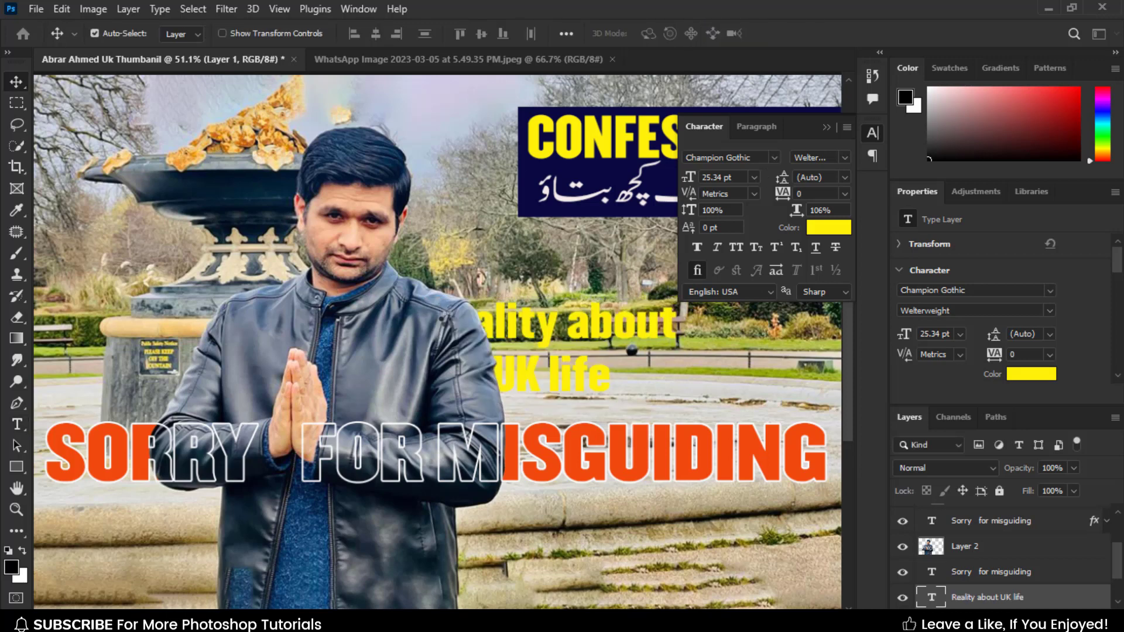
drag(532, 378, 642, 339)
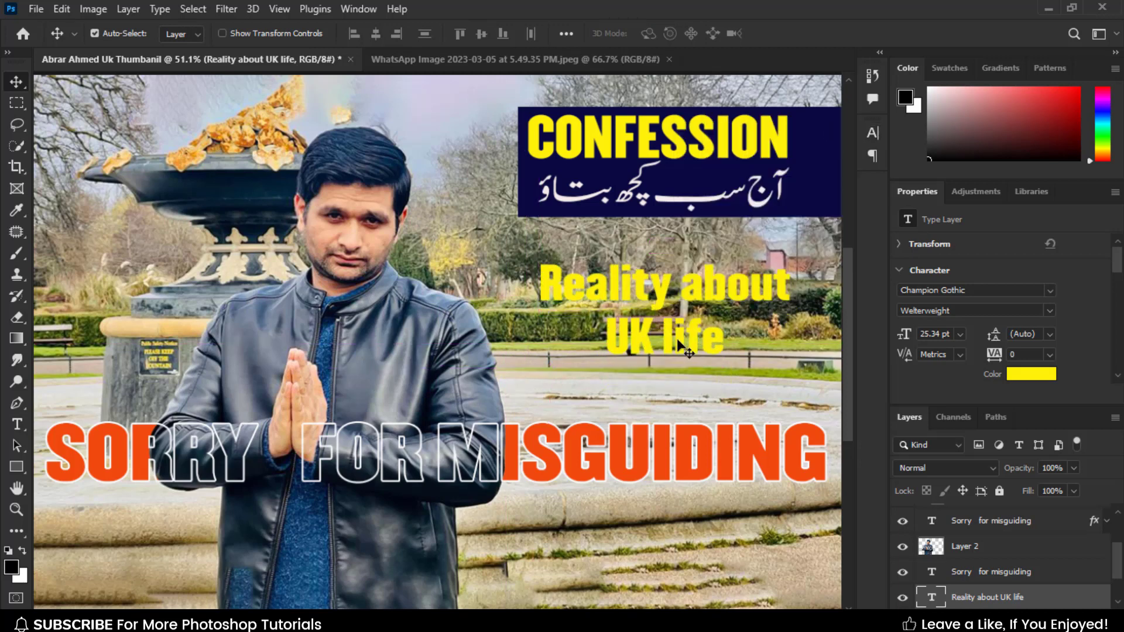
Try dark grey #252624, white #ffffff and the CONFESSION yellow #fff10a as the colour of the "Reality about UK life" text.
click(1033, 374)
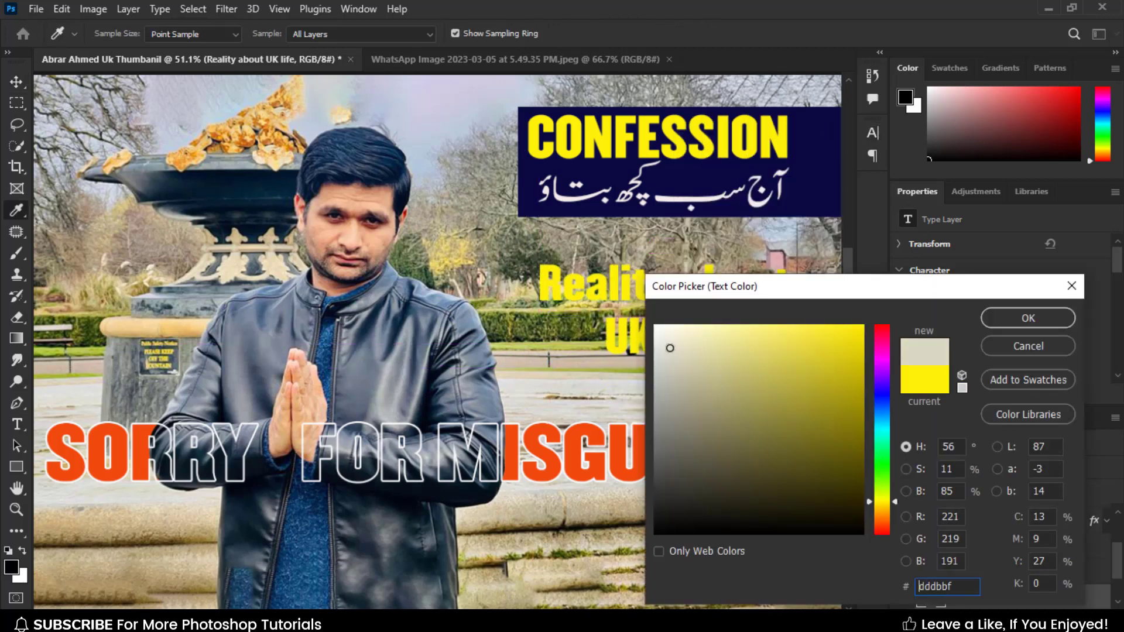
click(879, 489)
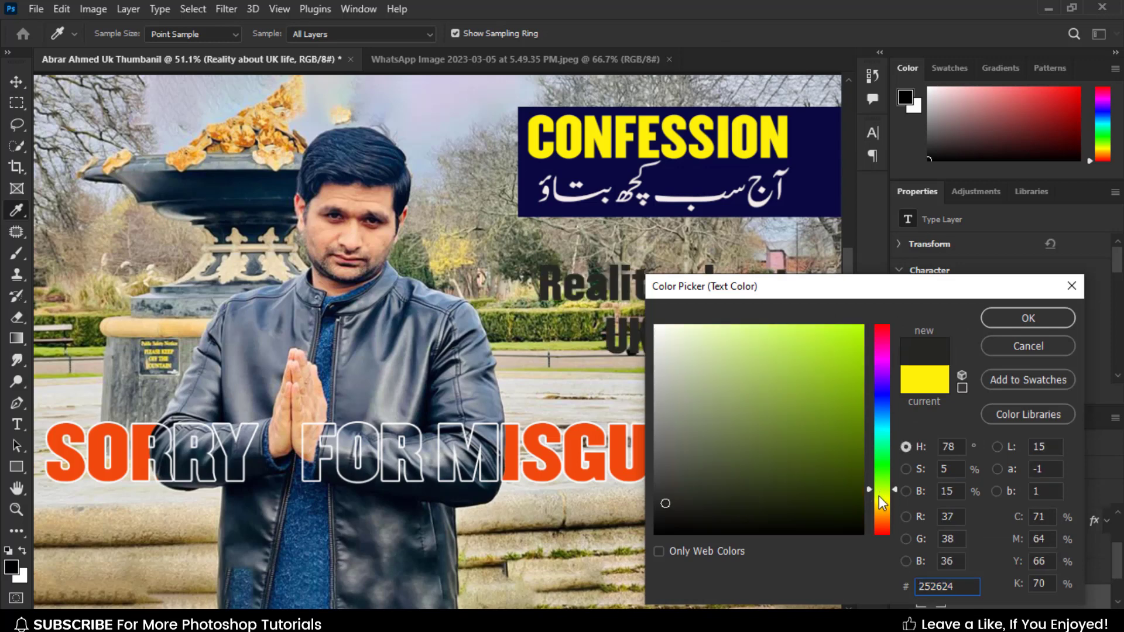
drag(726, 289, 970, 224)
drag(938, 291, 891, 253)
drag(960, 220, 865, 121)
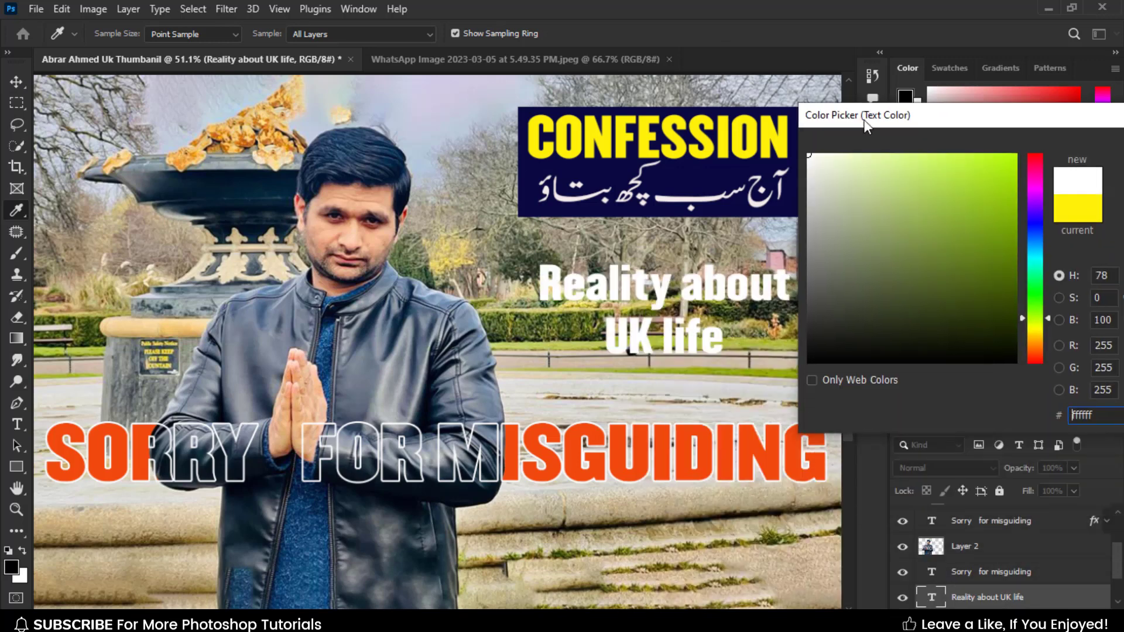
click(695, 150)
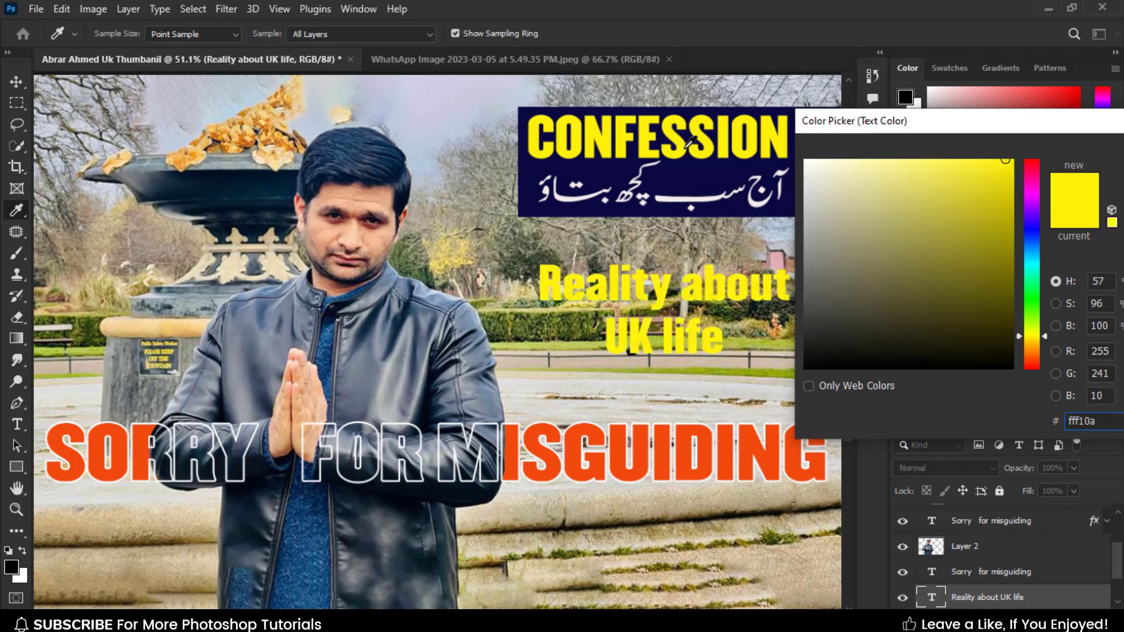
drag(1061, 128, 932, 396)
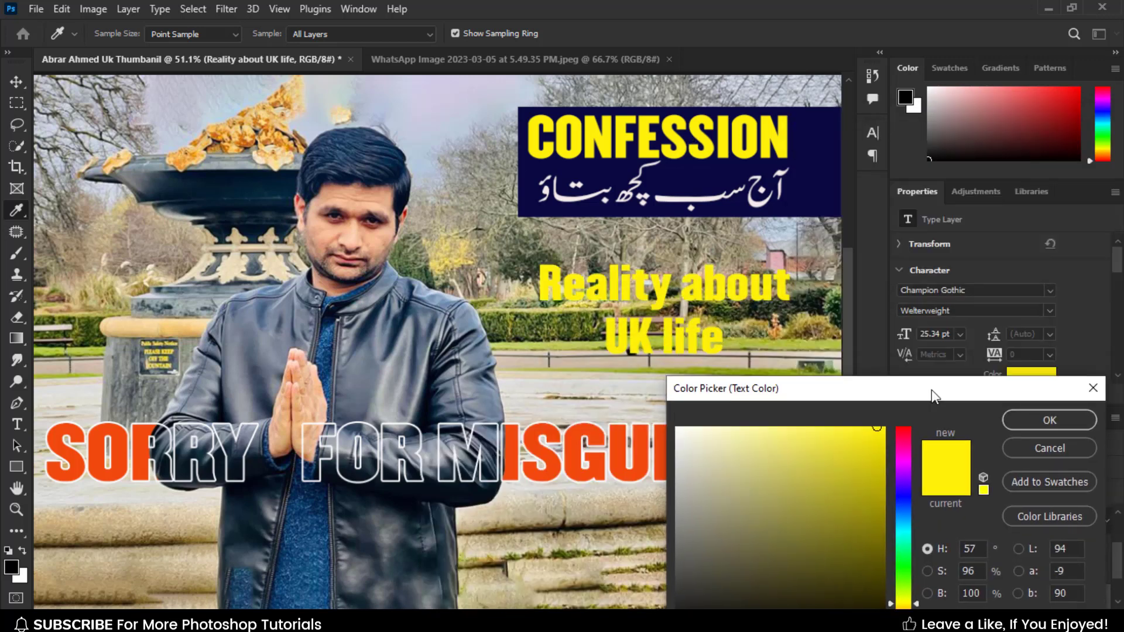
Try a pale bluish white, #f7f9fc, and a bright red, #fa1207, as the "Reality about UK life" text colour.
click(564, 433)
drag(682, 384, 791, 225)
drag(799, 281, 789, 271)
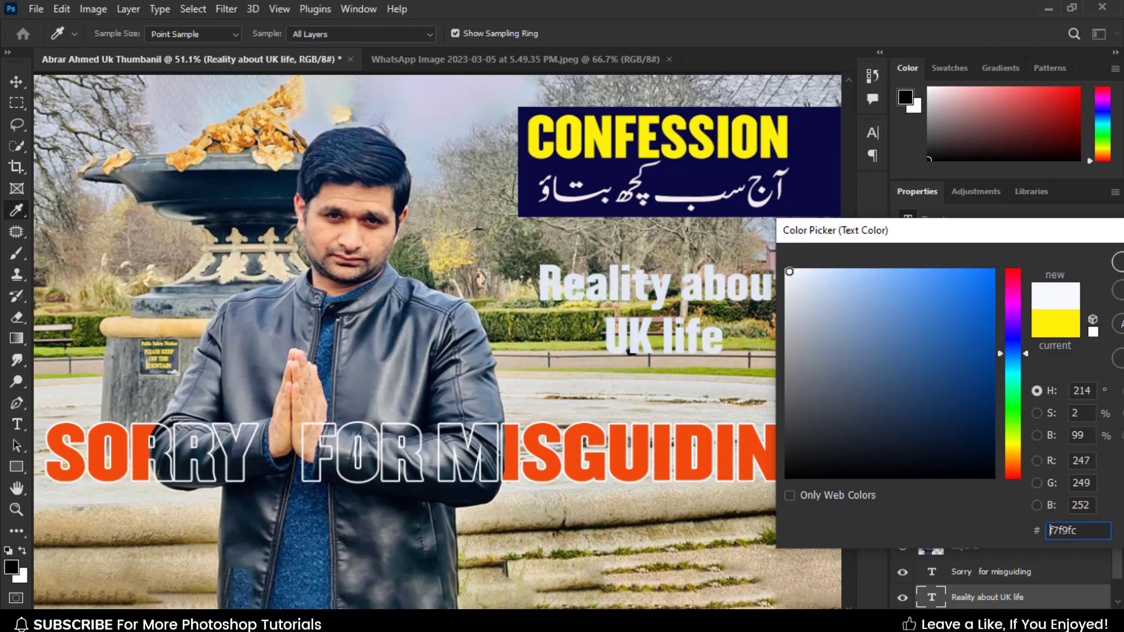
click(1015, 471)
click(975, 273)
click(1026, 476)
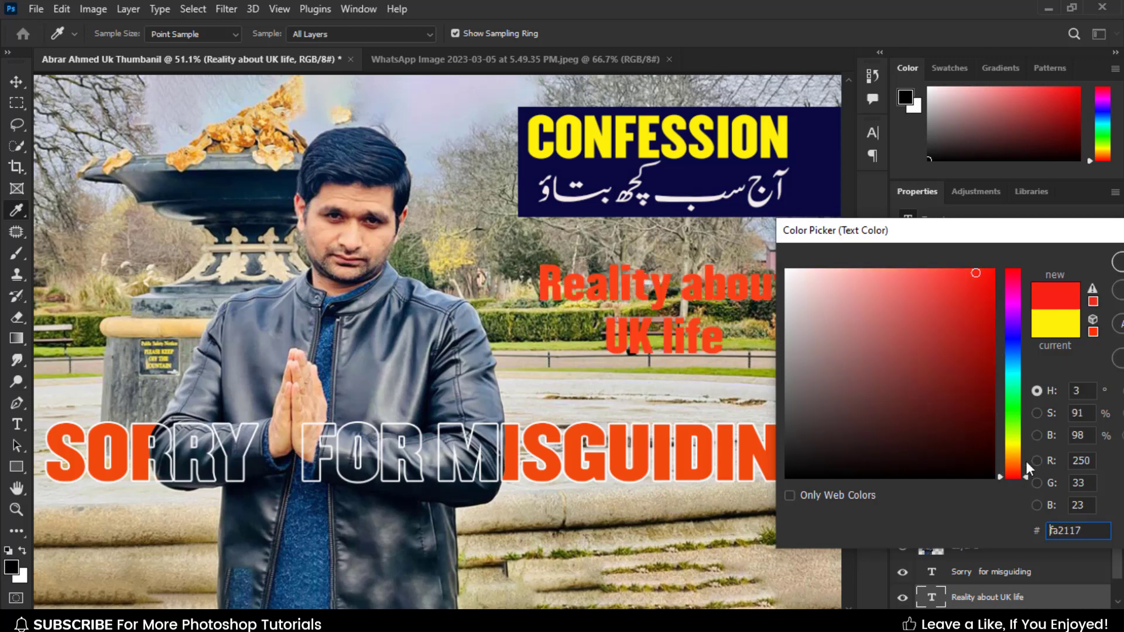
click(989, 273)
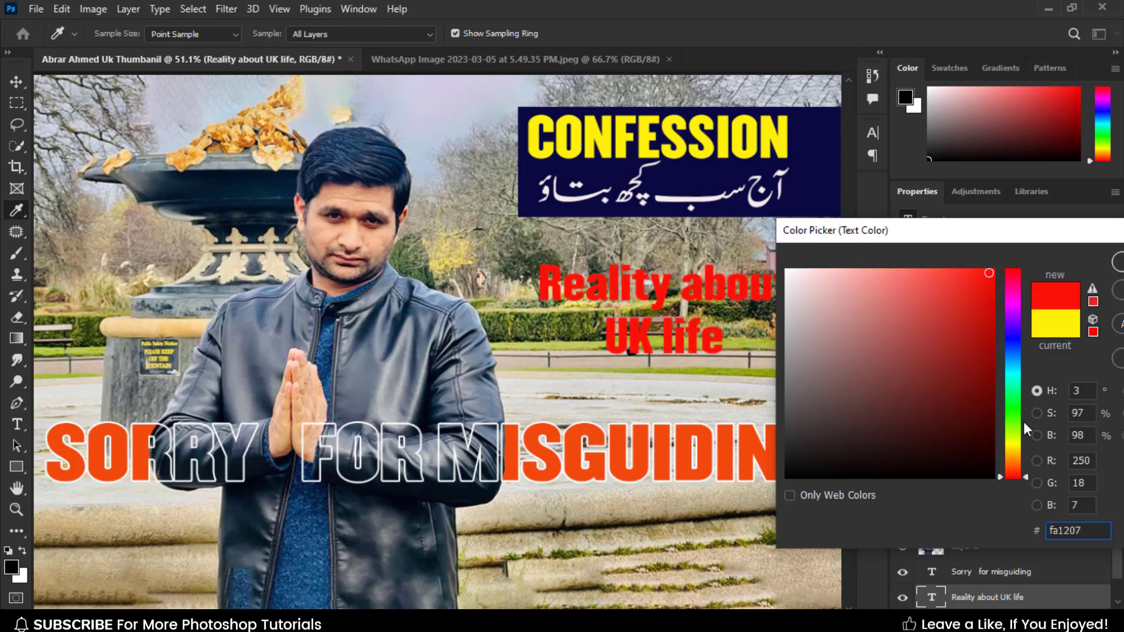
Set the "Reality about UK life" text back to the yellow sampled from CONFESSION, #fff10a.
click(1013, 444)
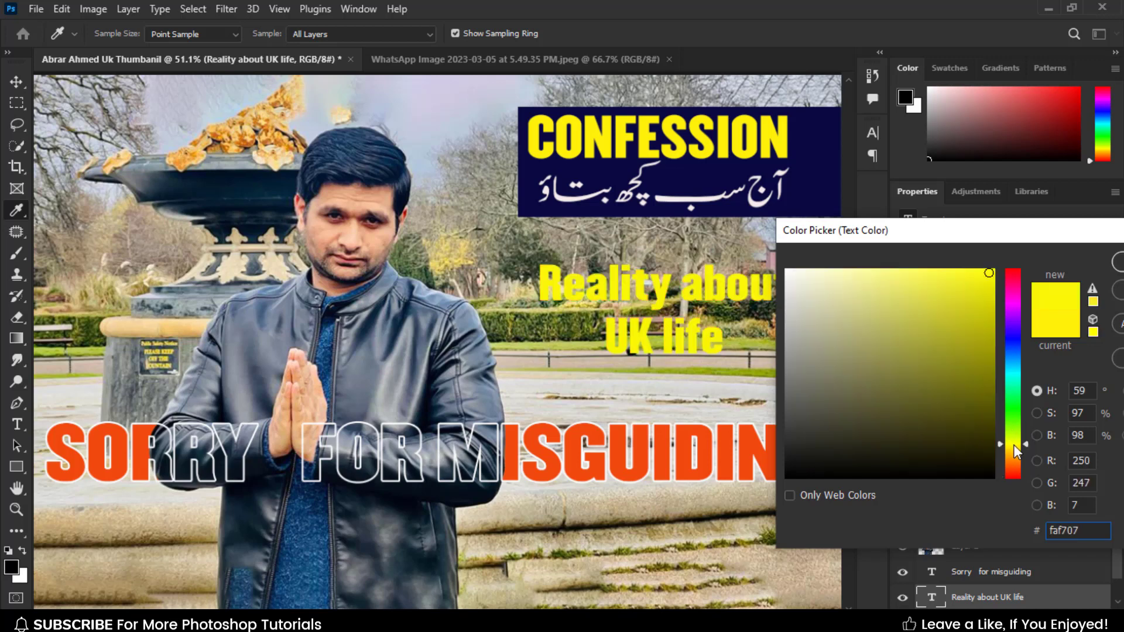
click(1013, 447)
click(714, 146)
click(776, 149)
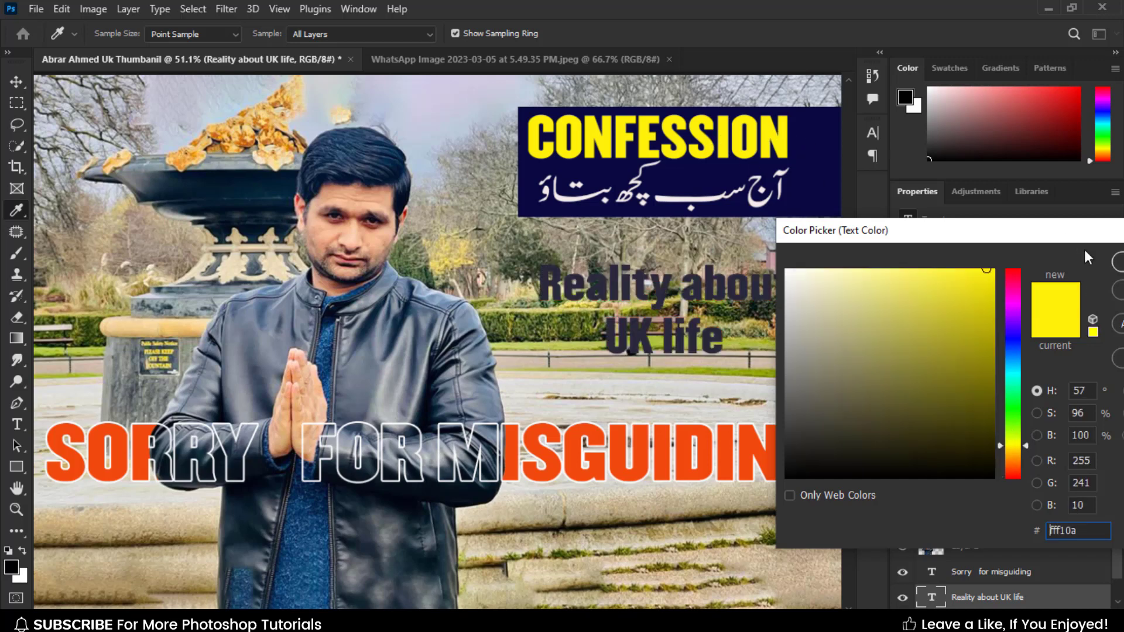
drag(1052, 230, 796, 292)
click(903, 322)
Change the font of the "Reality about UK life" text to Raleway Medium and shift the text slightly down.
click(17, 424)
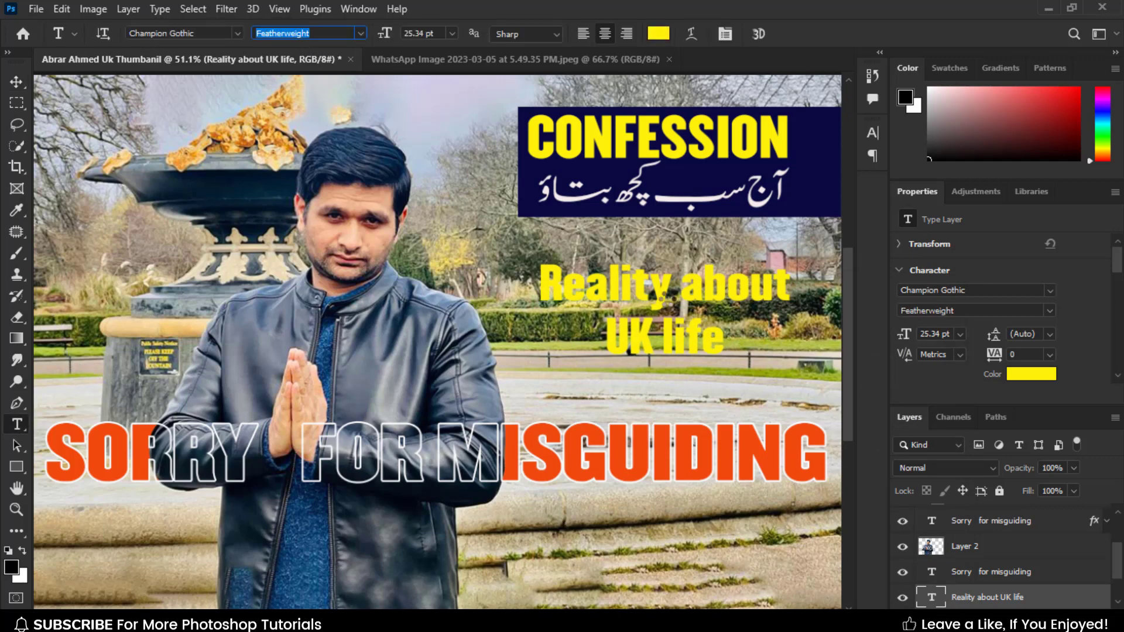
key(Up)
click(664, 297)
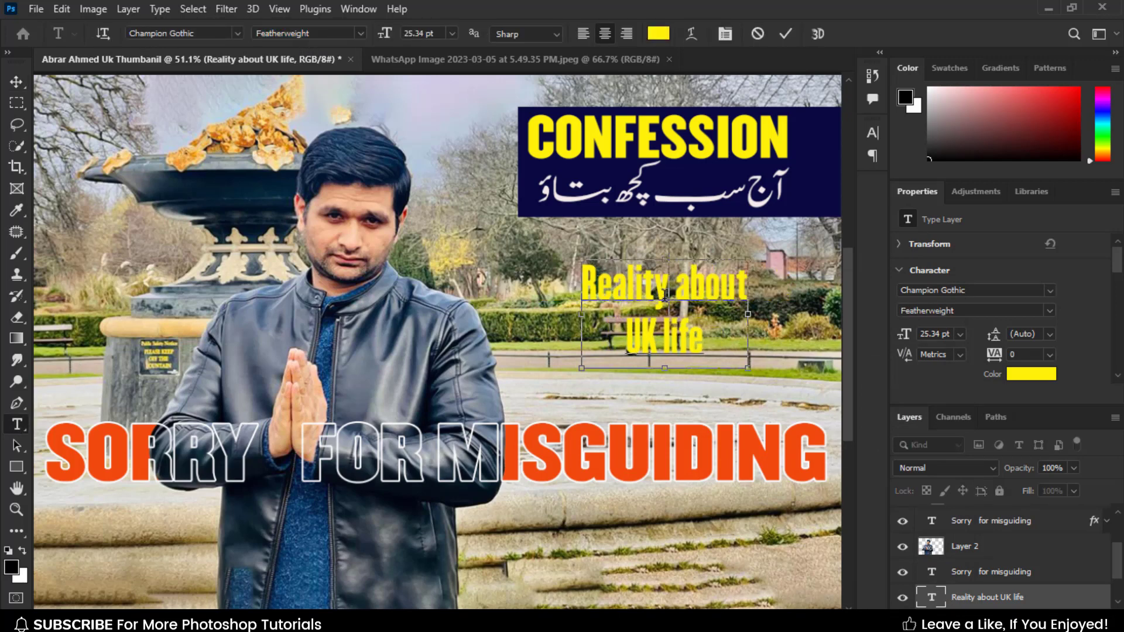
key(ctrl+a)
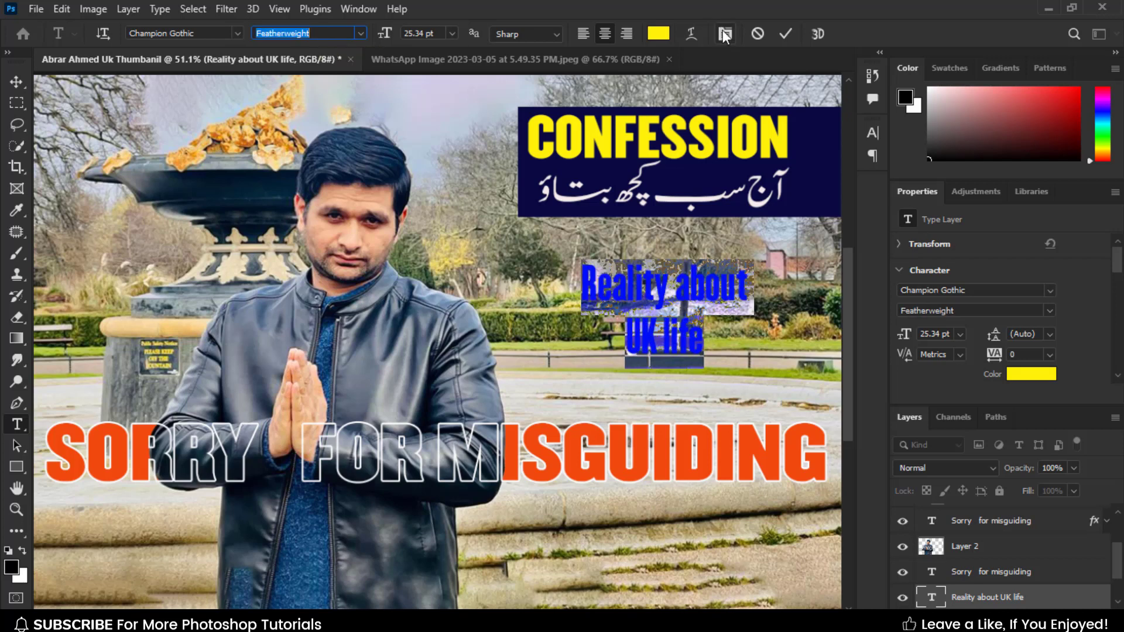
click(158, 33)
text(Raleway)
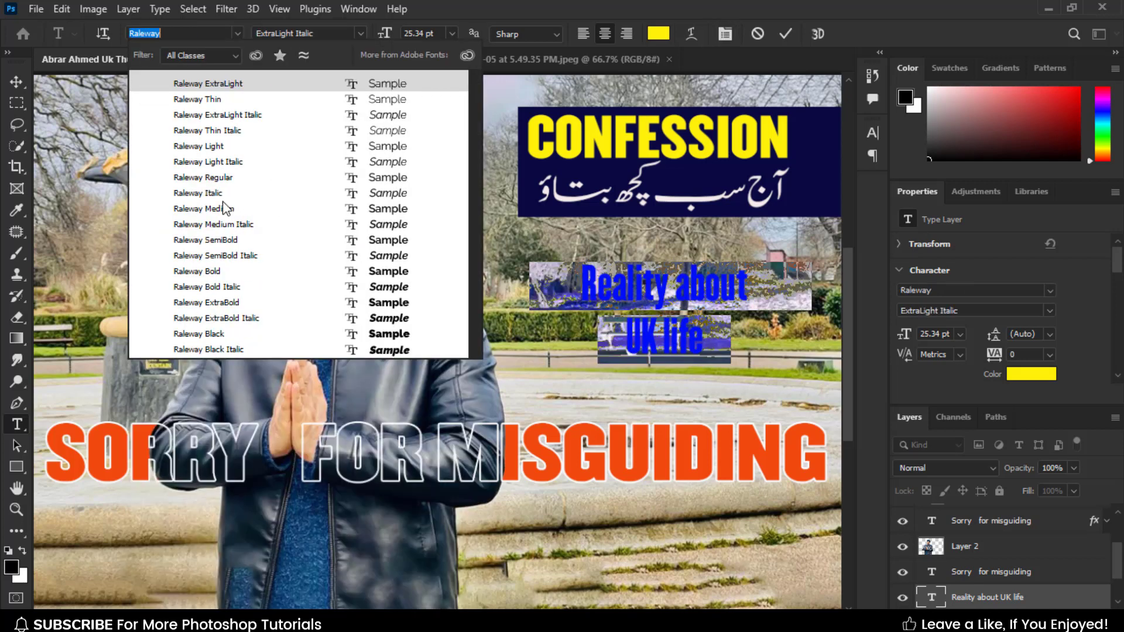
click(228, 209)
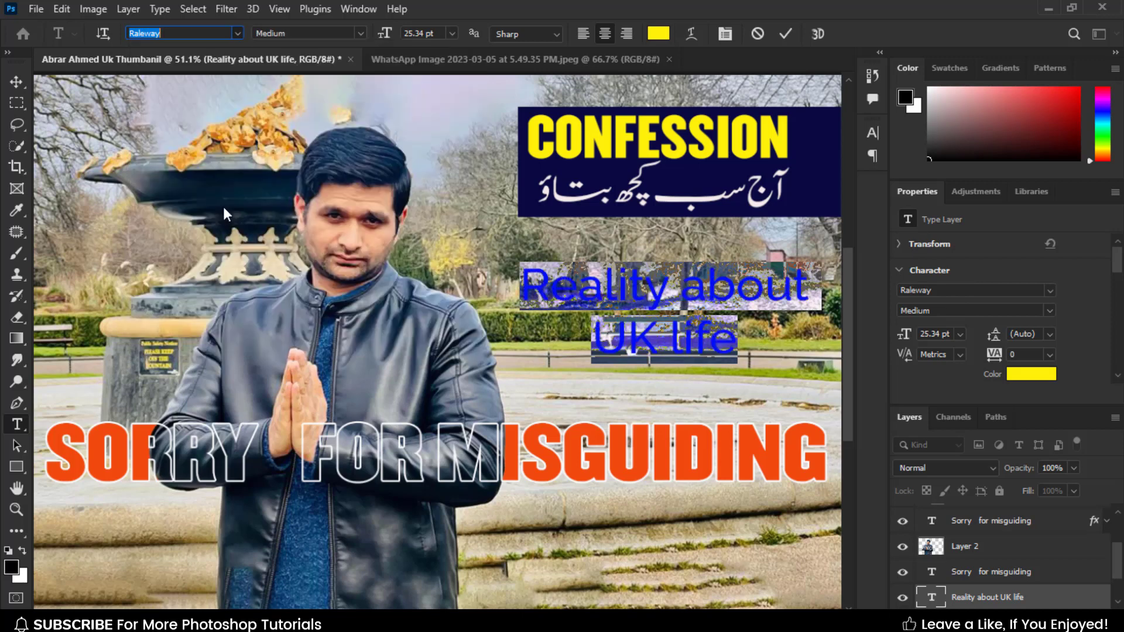
click(16, 82)
mouse_move(631, 341)
mouse_down()
mouse_move(644, 339)
mouse_move(625, 360)
mouse_move(631, 346)
mouse_up()
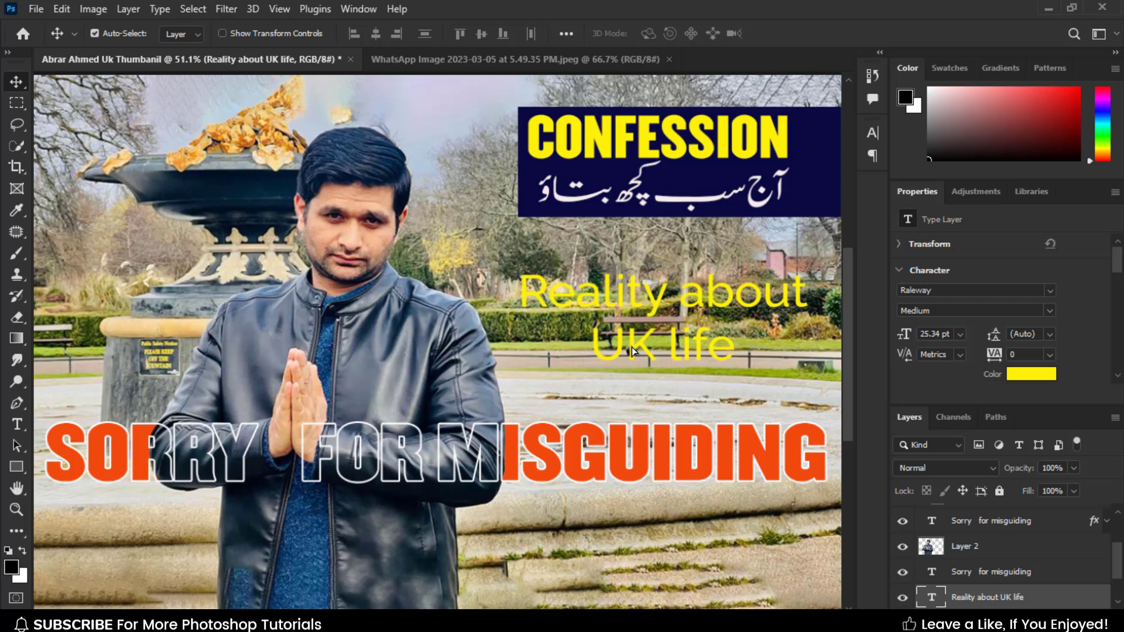
Open the union-jack-26119_1280 image from the Stocks > Stock Images > Stock Photos folder on drive E.
key(ctrl+o)
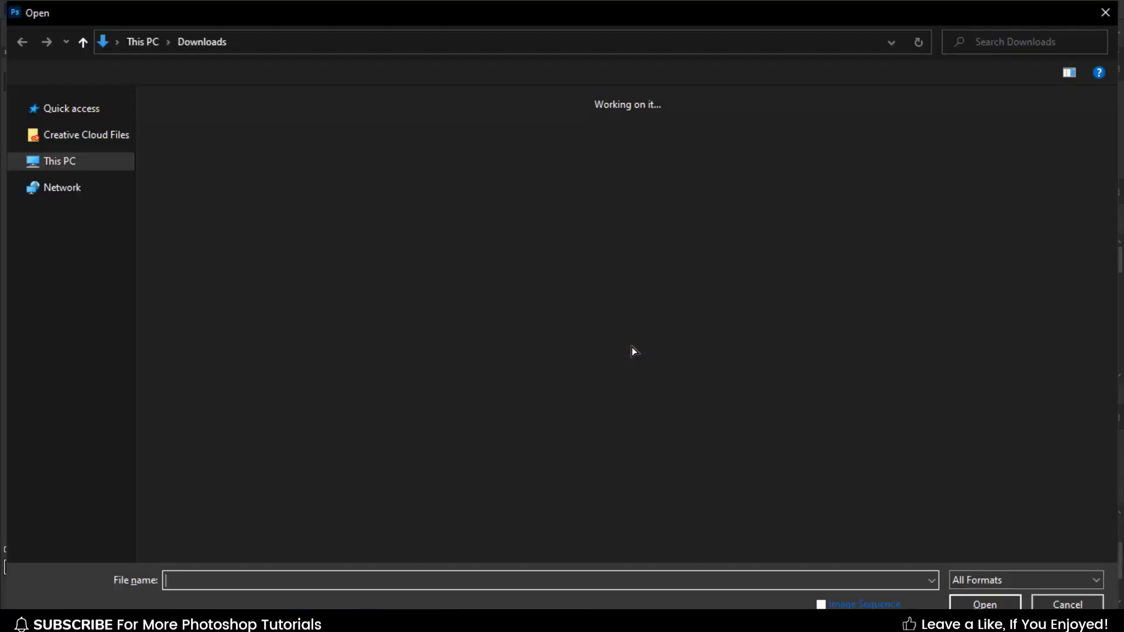
click(120, 457)
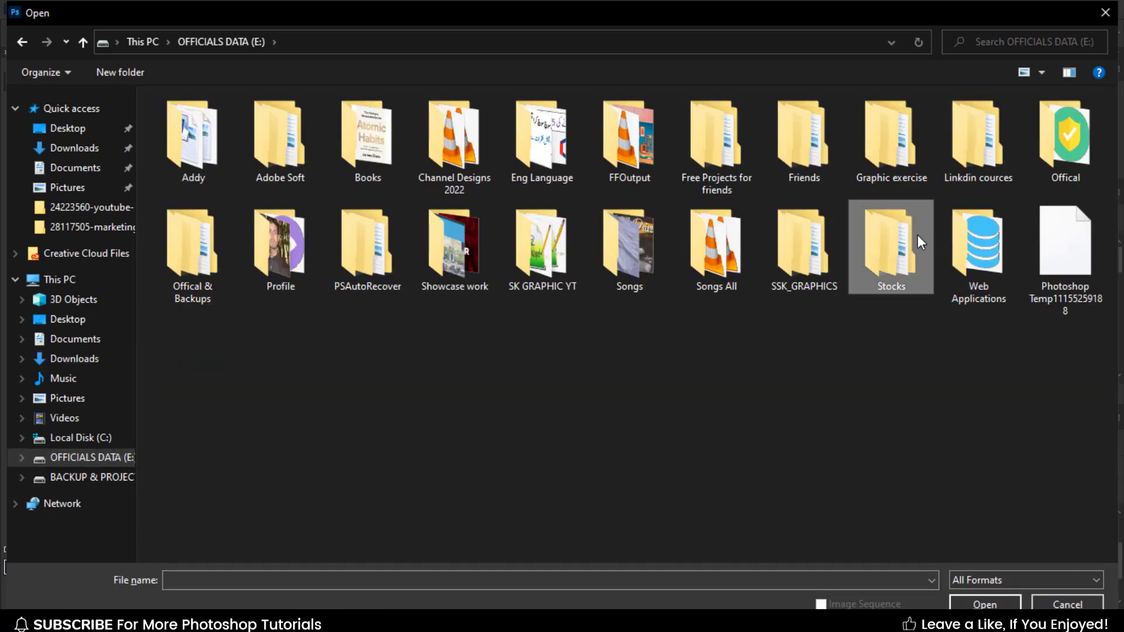
double_click(913, 237)
double_click(728, 153)
double_click(381, 158)
click(414, 265)
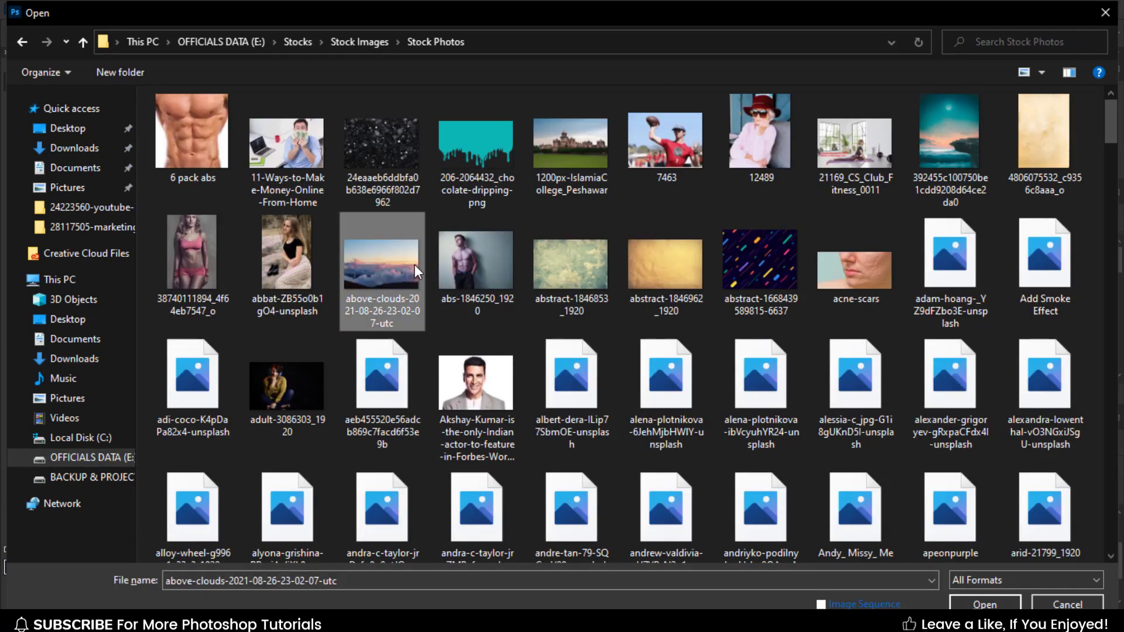
key(i)
click(498, 257)
key(u)
key(u)
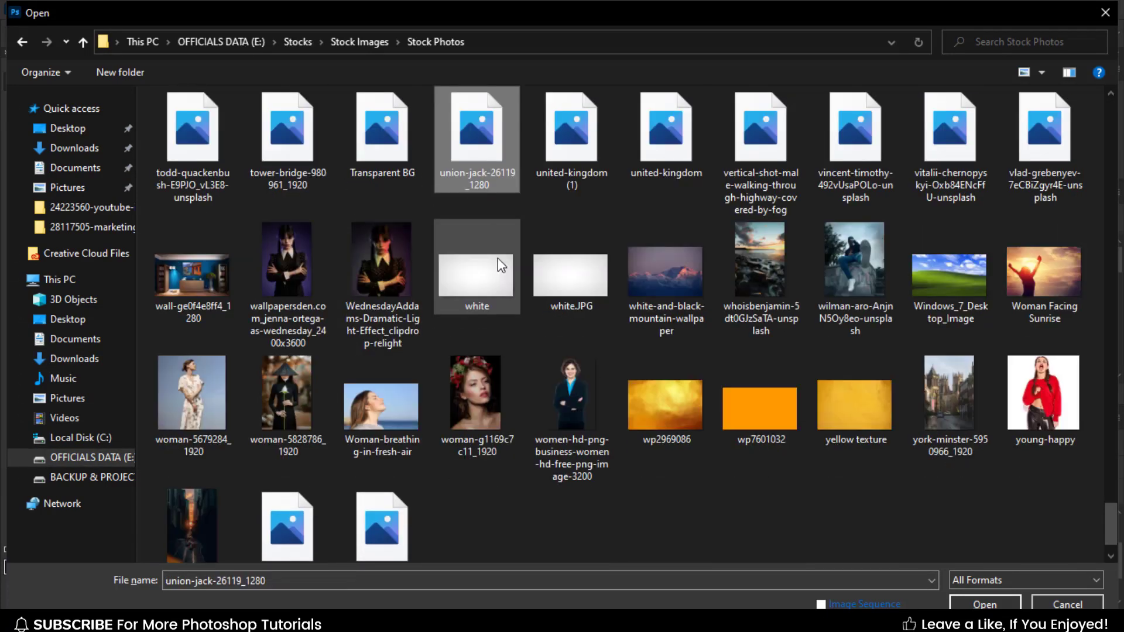
double_click(498, 258)
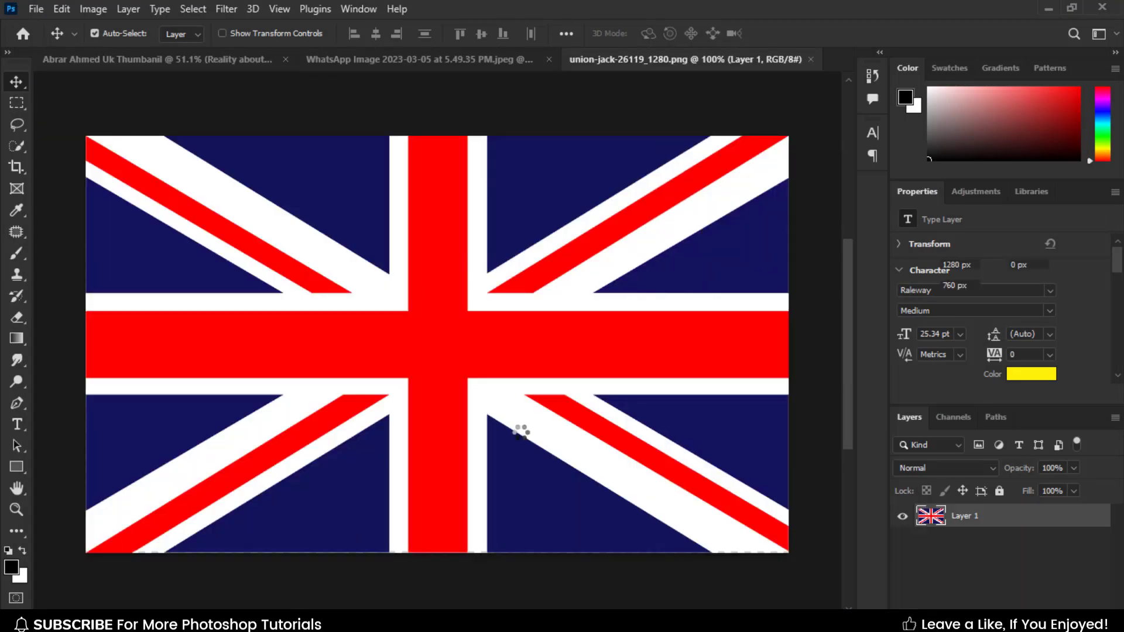
Copy the Union Jack into the thumbnail document, scale it to about 301 × 179 px and place it in the upper-left corner.
drag(351, 199, 469, 398)
key(ctrl+t)
drag(737, 556, 213, 203)
drag(266, 226, 142, 163)
key(ctrl+minus)
key(Return)
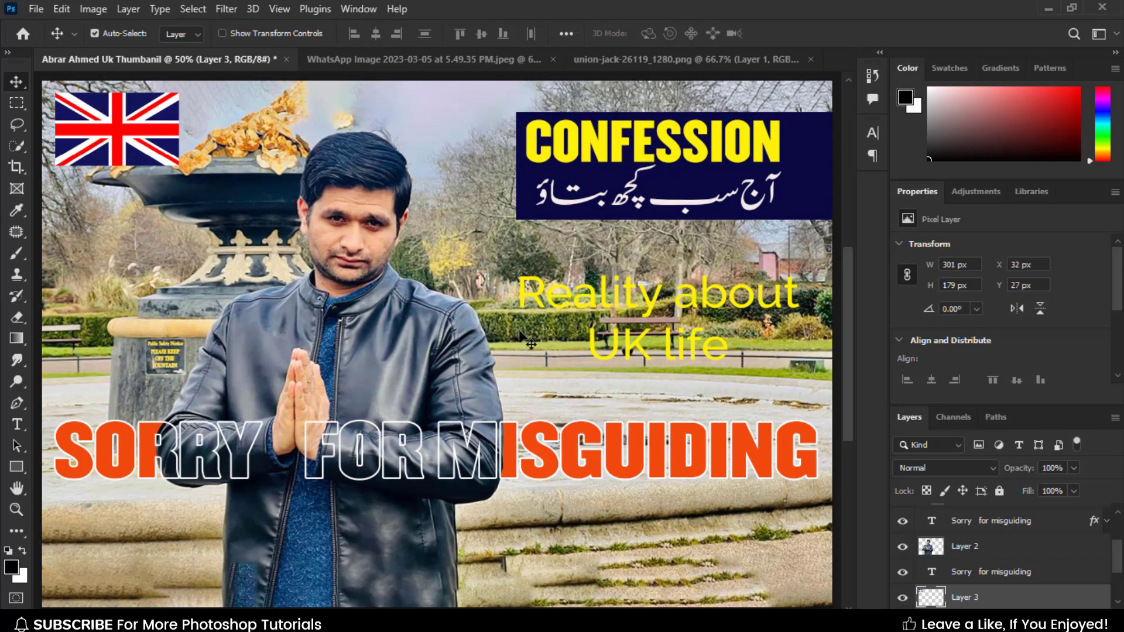
Colour the "Reality about UK life" text orange-red, #f5341a.
click(629, 354)
mouse_move(1117, 261)
mouse_down()
mouse_move(1116, 319)
mouse_move(1117, 270)
mouse_up()
click(1036, 239)
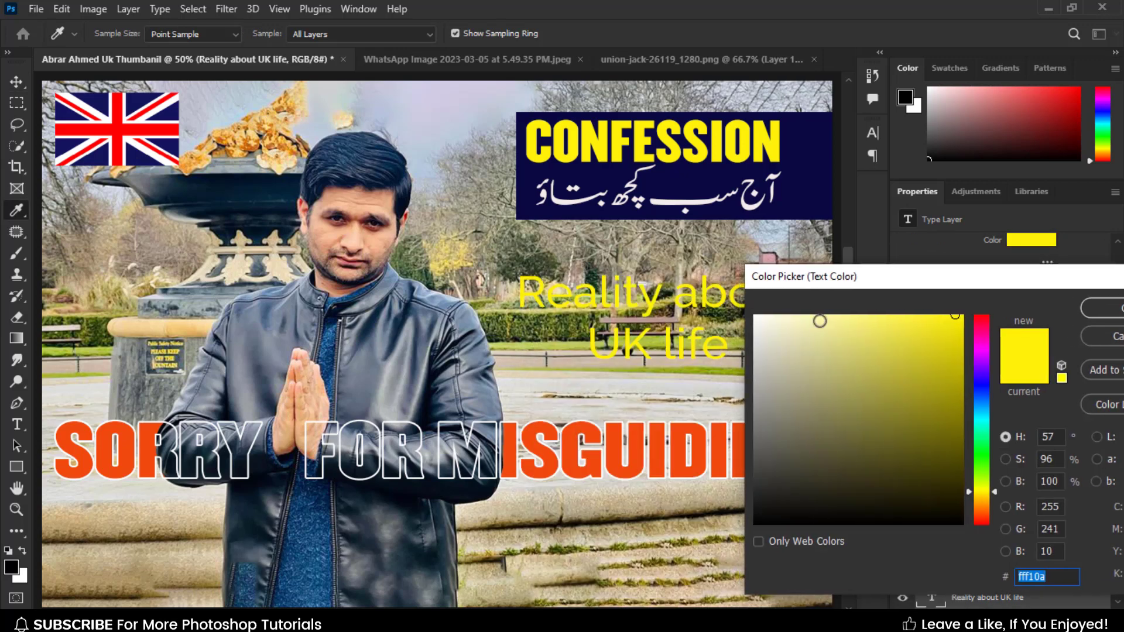
drag(819, 321, 793, 324)
click(812, 183)
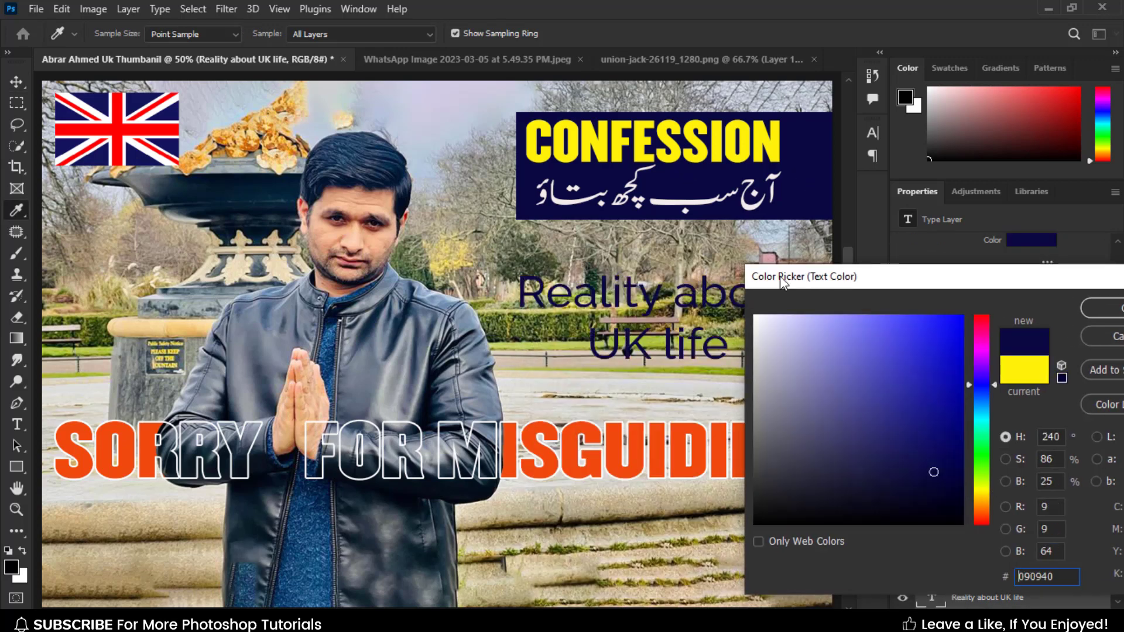
click(981, 520)
drag(940, 336, 933, 323)
click(941, 323)
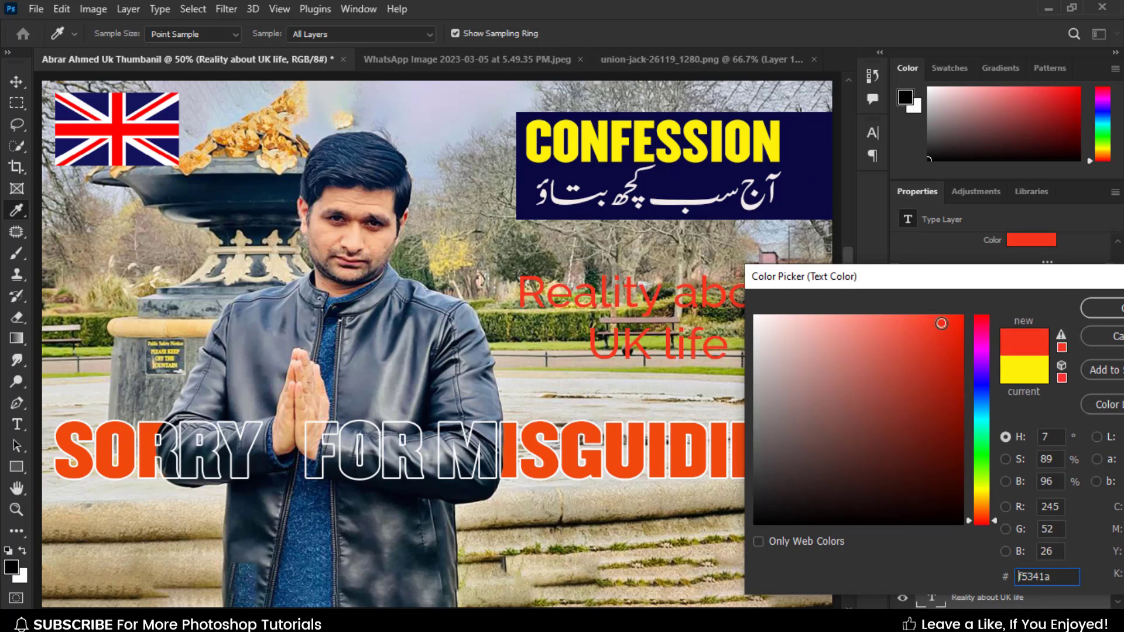
click(1106, 310)
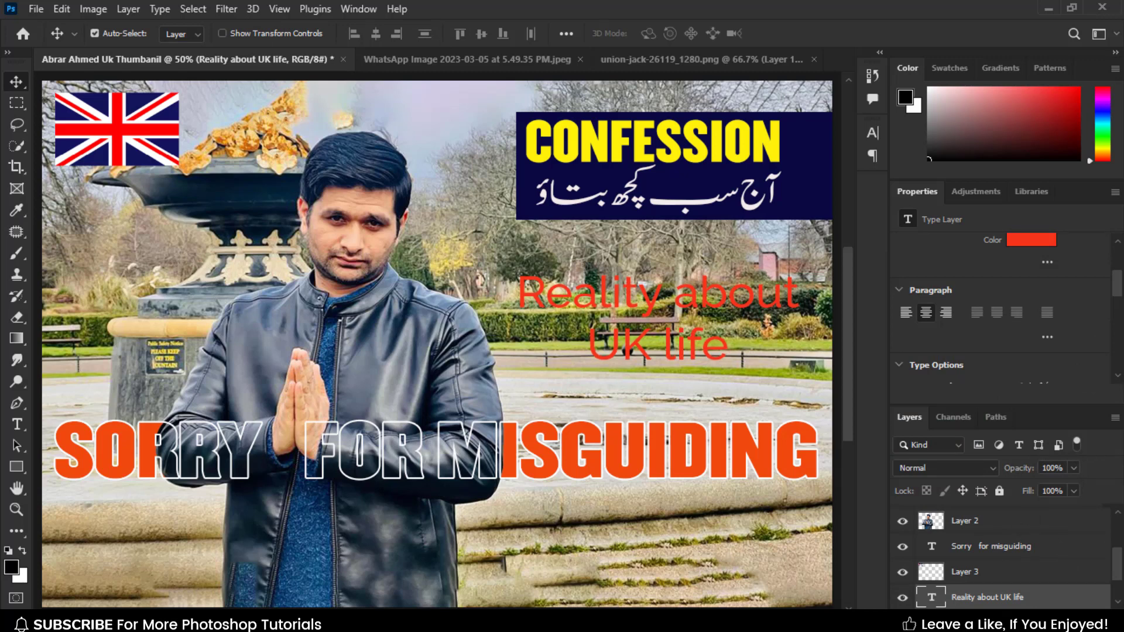
Add a 4 px outside stroke in near-black to the "Reality about UK life" text.
click(974, 616)
click(1002, 493)
mouse_move(625, 184)
mouse_down()
mouse_move(747, 389)
mouse_move(728, 401)
mouse_up()
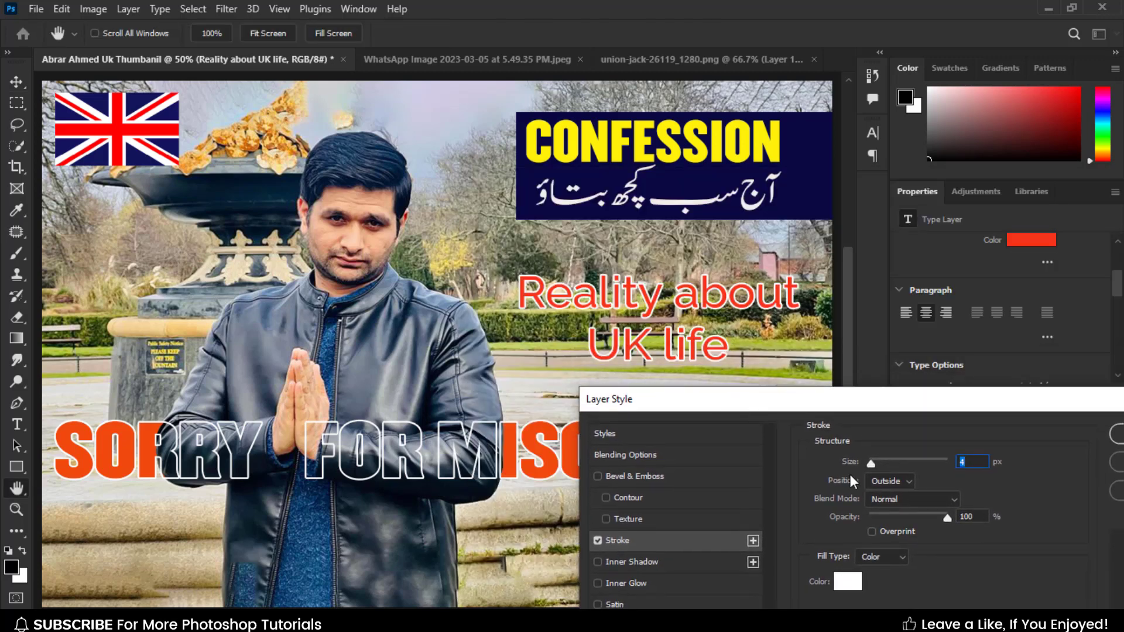
click(847, 581)
click(702, 506)
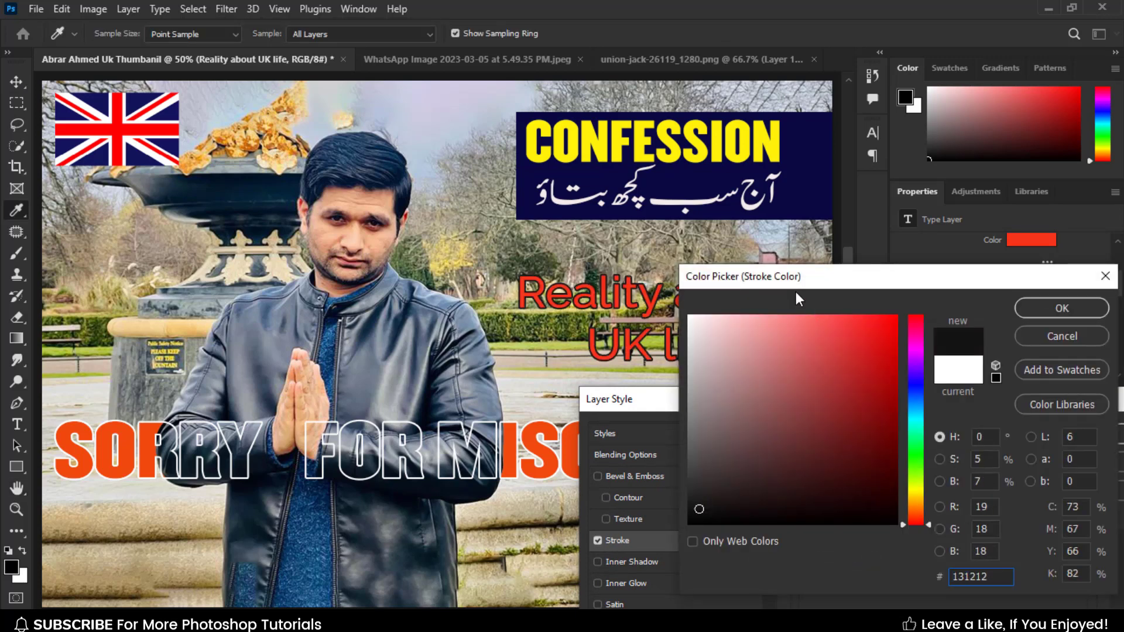
drag(796, 292, 271, 226)
drag(164, 404, 168, 416)
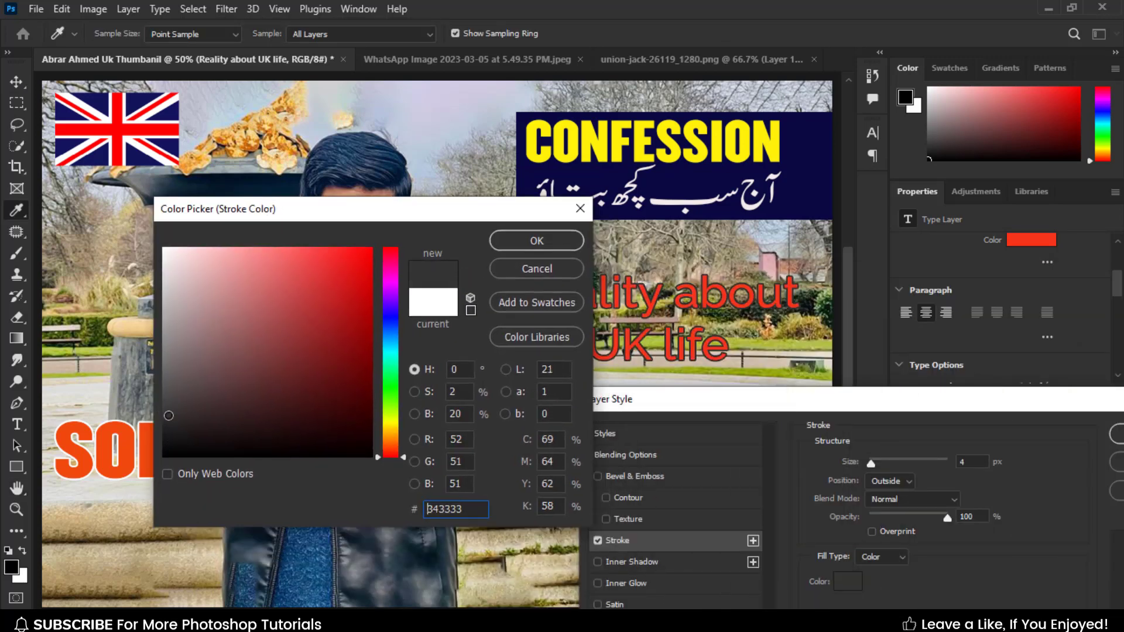
click(175, 432)
click(392, 329)
click(812, 180)
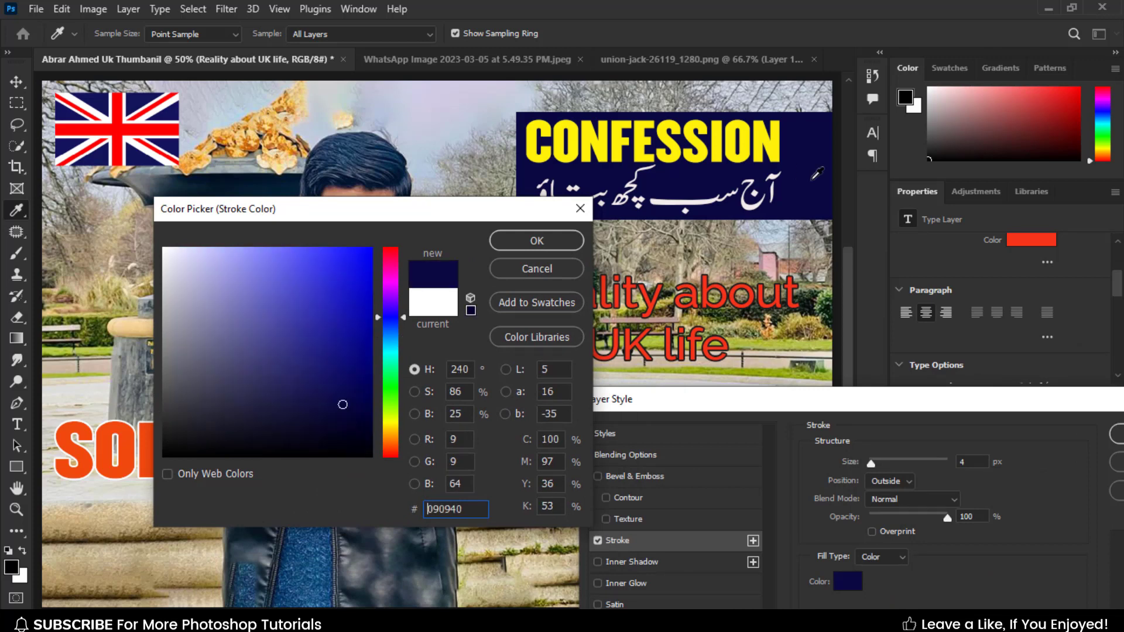
click(537, 240)
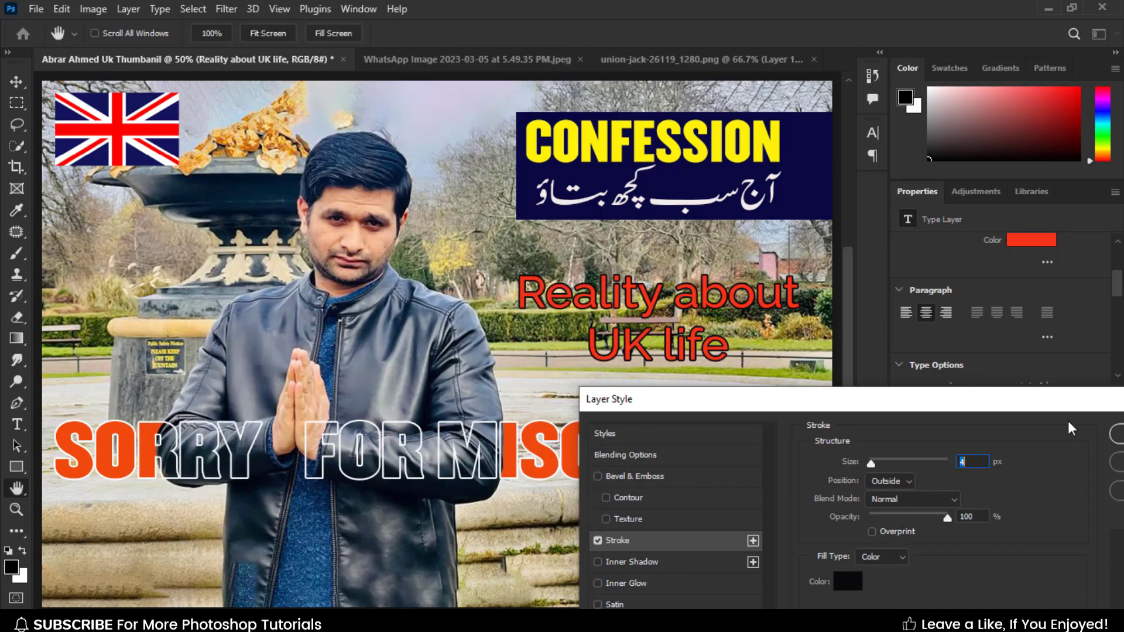
key(Return)
Recolour the "Reality about UK life" text red, #f61818, and shift it slightly down and to the right.
click(1017, 239)
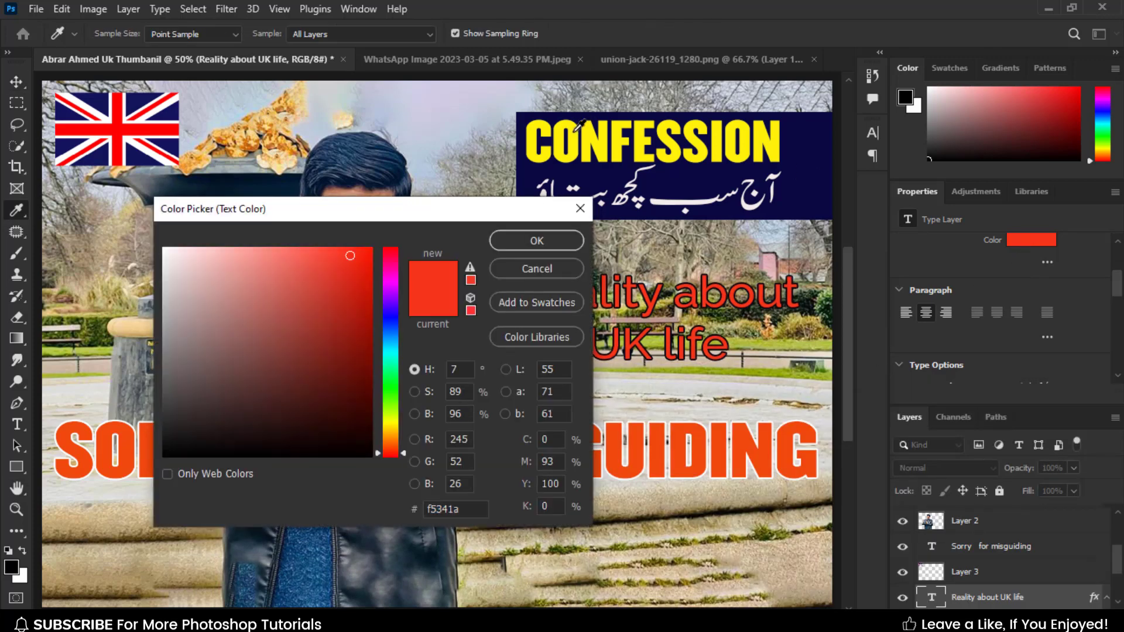
click(539, 136)
drag(410, 212, 299, 145)
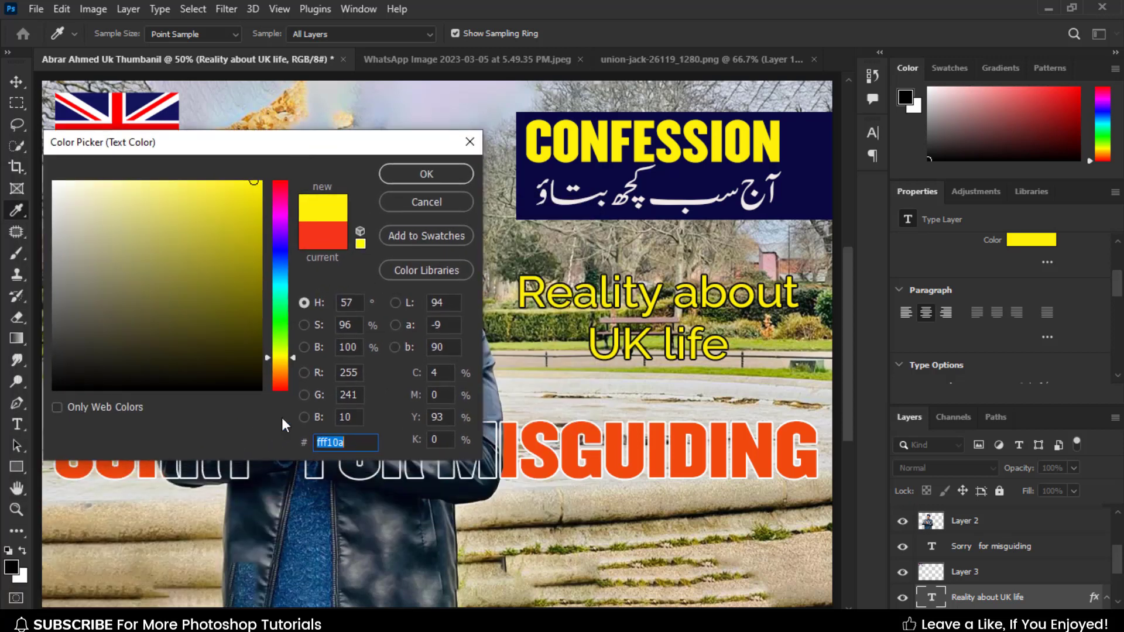
click(280, 387)
click(246, 197)
click(229, 188)
click(285, 185)
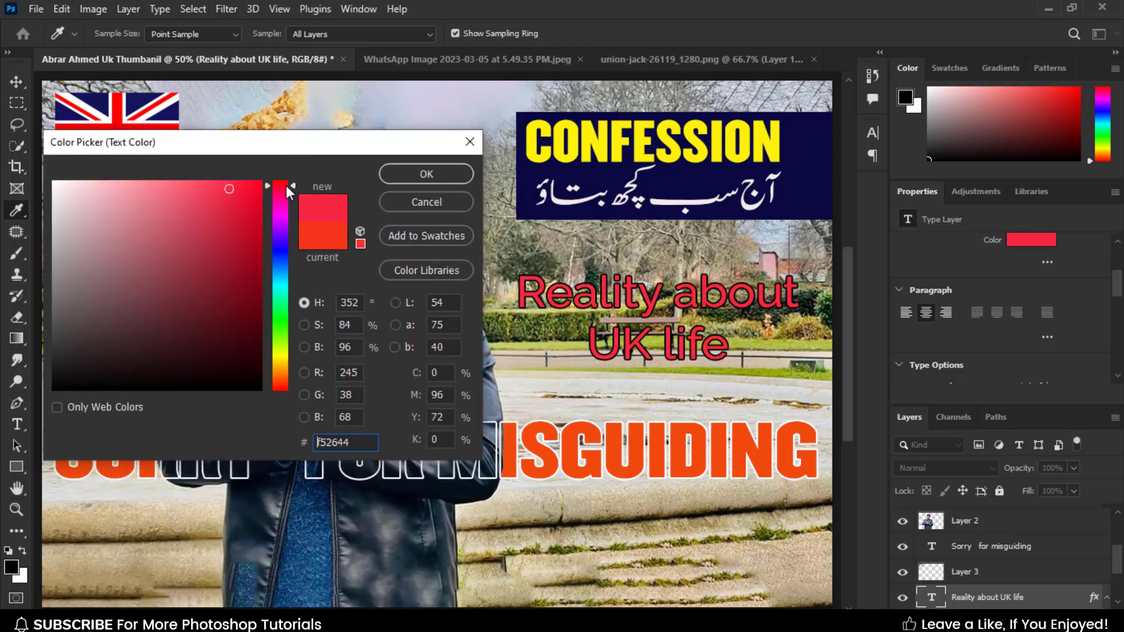
drag(250, 278, 244, 213)
click(277, 385)
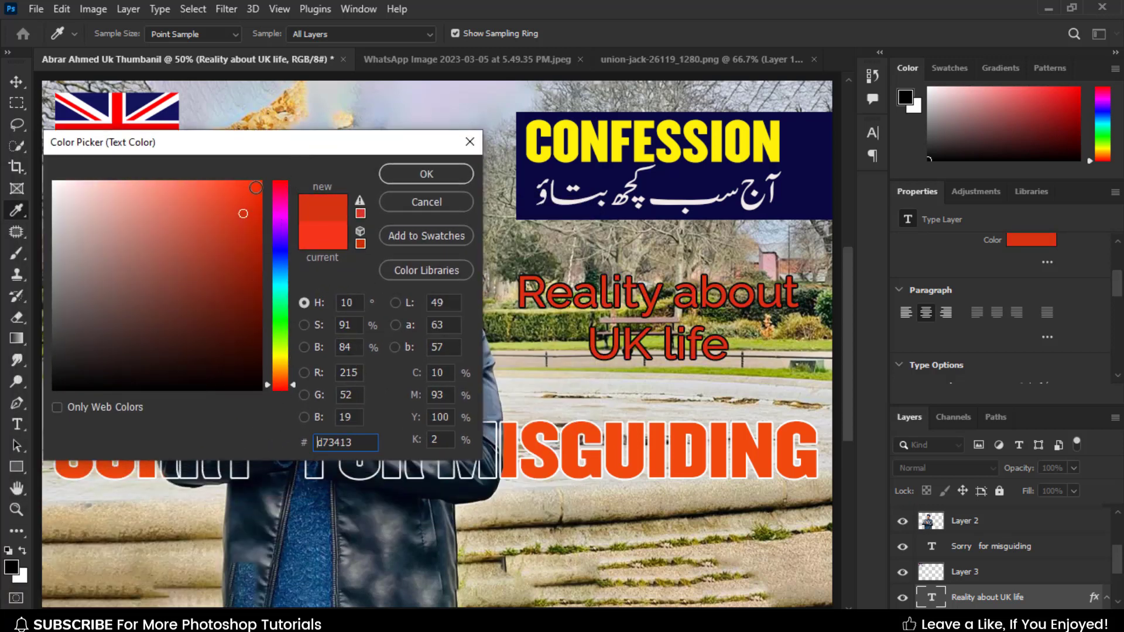
click(242, 189)
drag(289, 386, 291, 396)
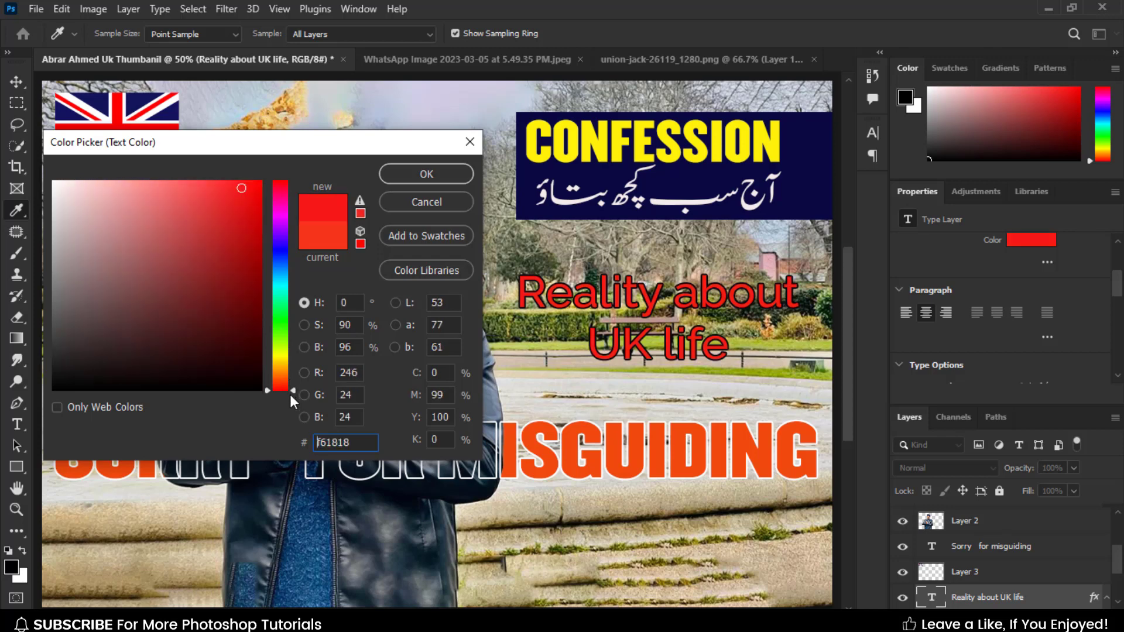
click(427, 172)
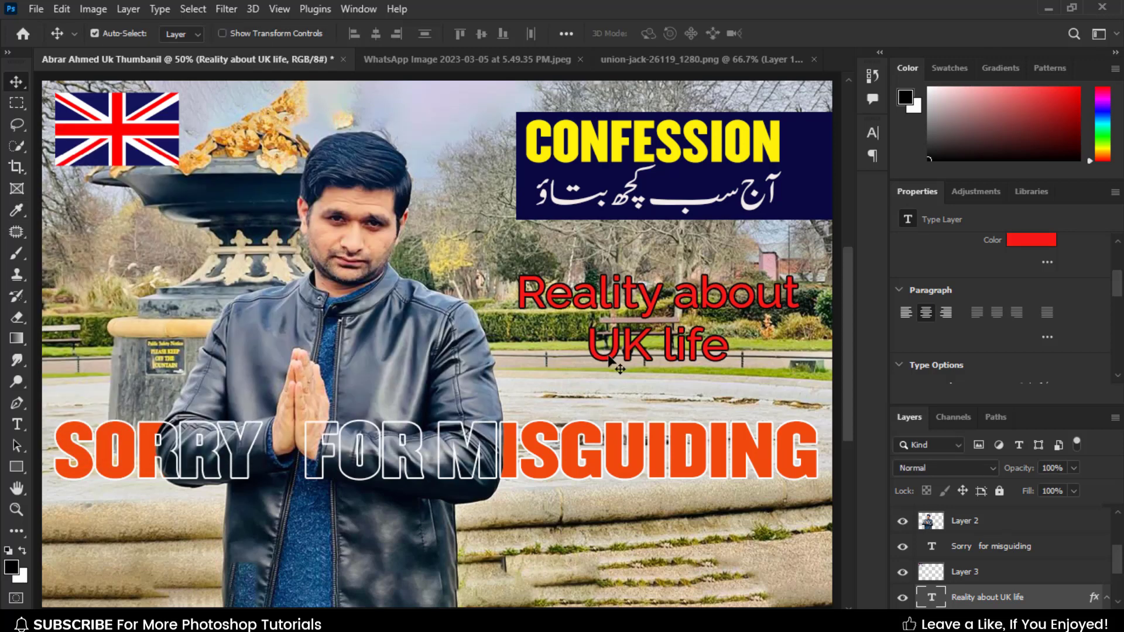
drag(609, 360, 620, 383)
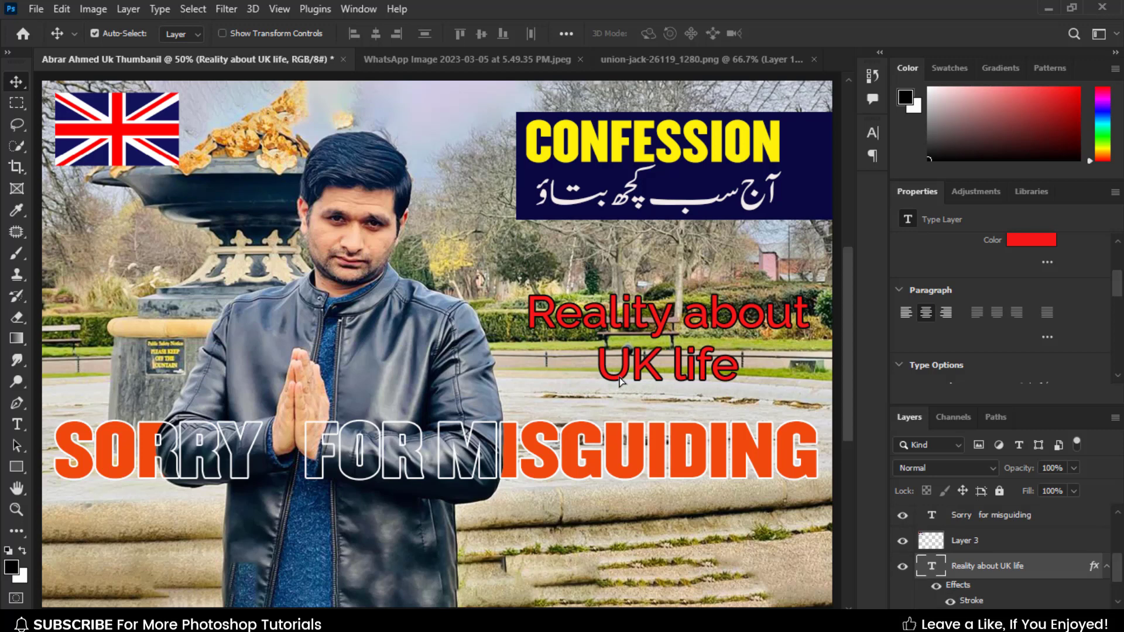
click(566, 468)
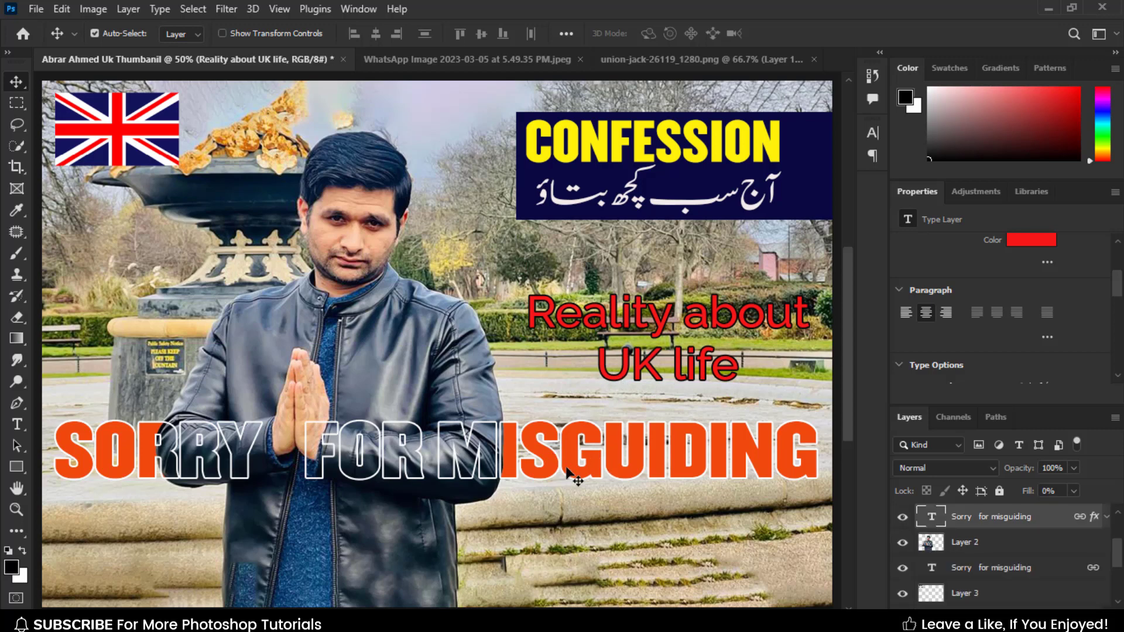
key(ctrl+j)
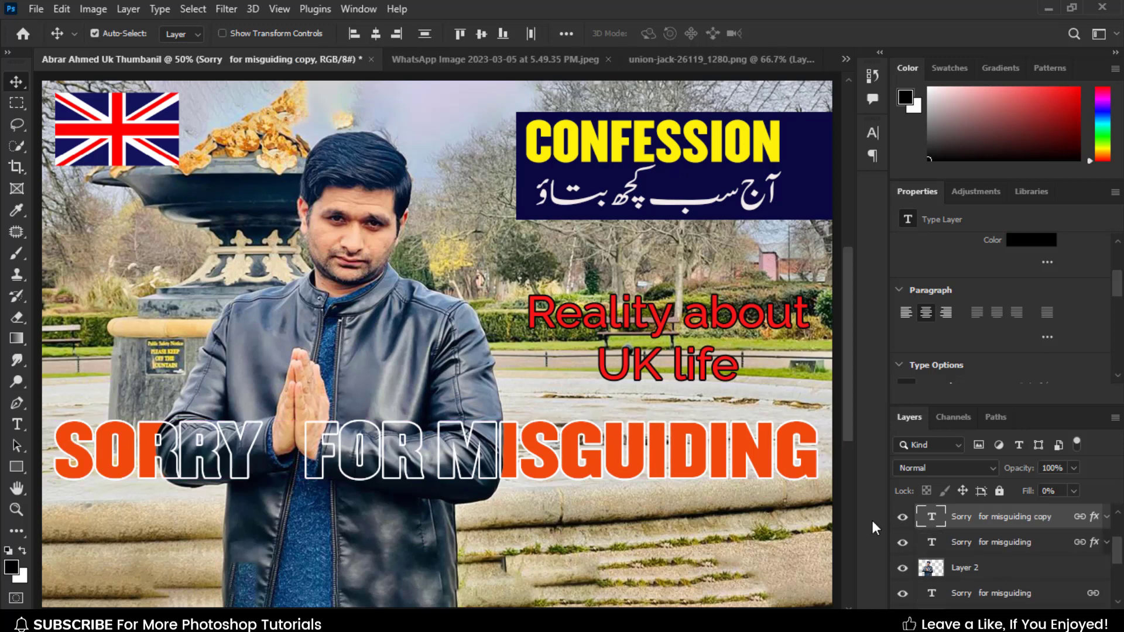
key(shift+Down)
key(shift+Down)
key(shift+Down)
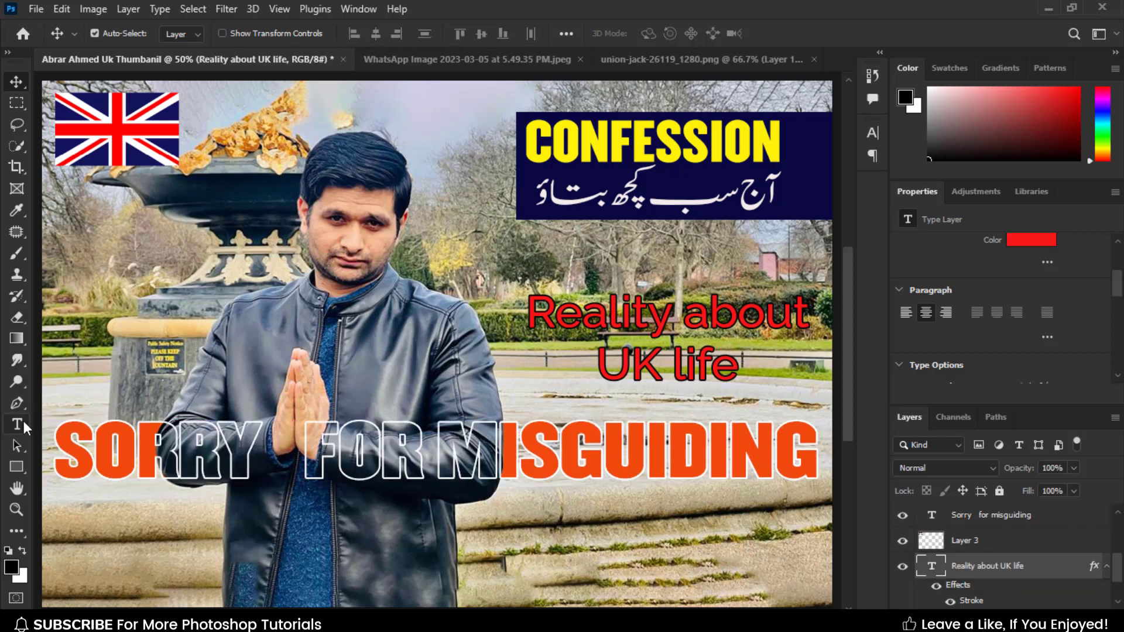
Add a new text layer over the lower part of the jacket and bring it to the front, above the confession layer.
click(18, 423)
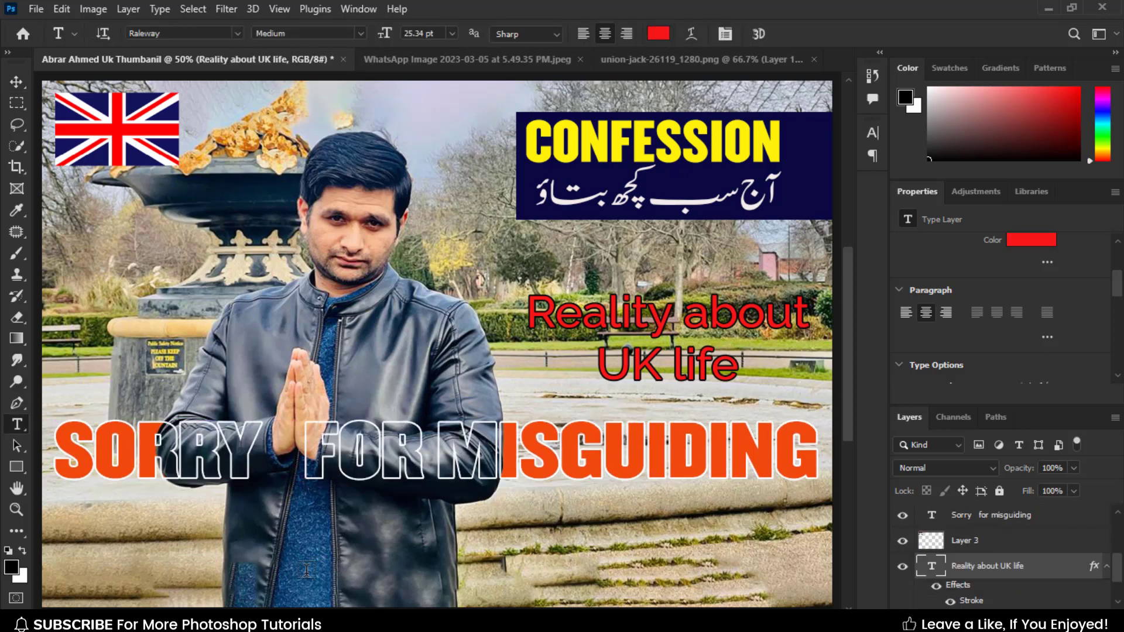
click(306, 569)
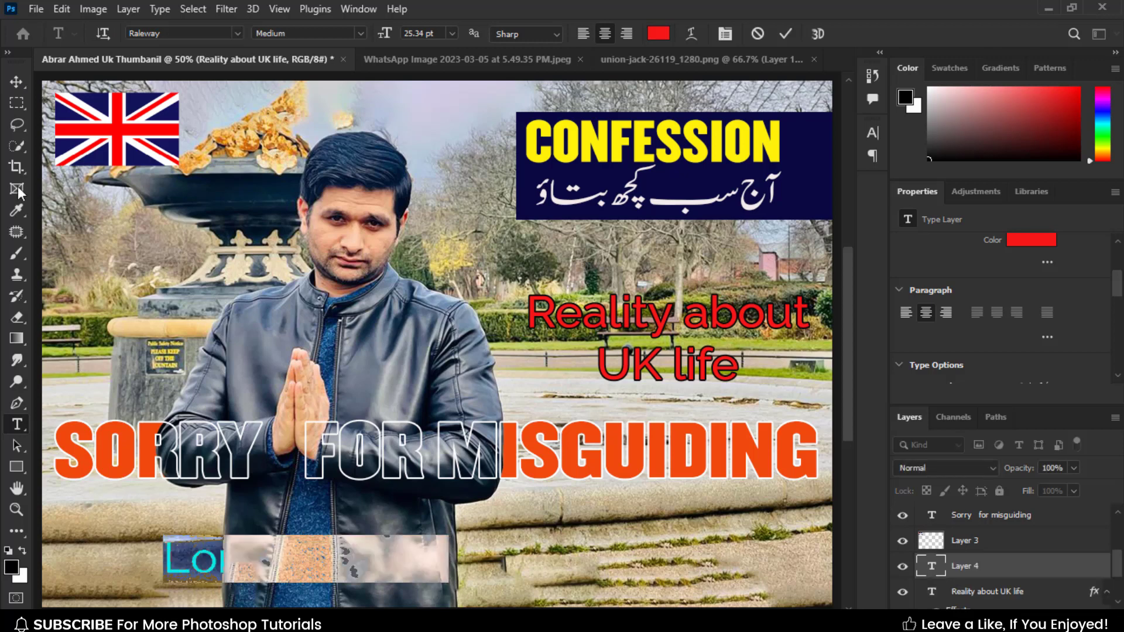
click(8, 83)
key(ctrl+bracketright)
key(ctrl+bracketright)
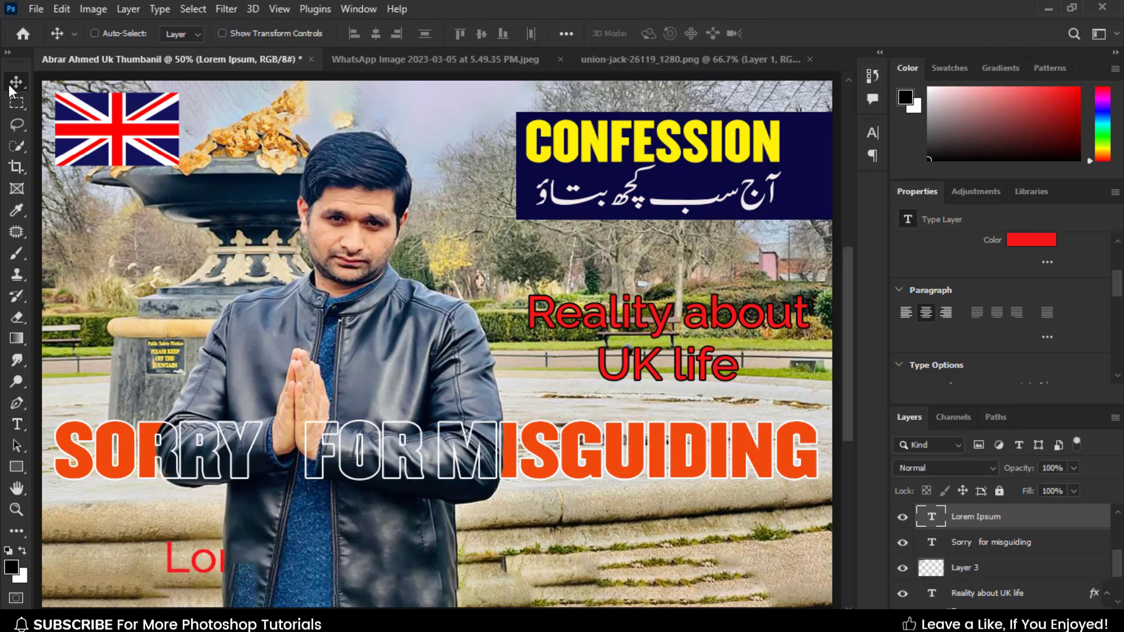
key(ctrl+bracketright)
key(ctrl+bracketright)
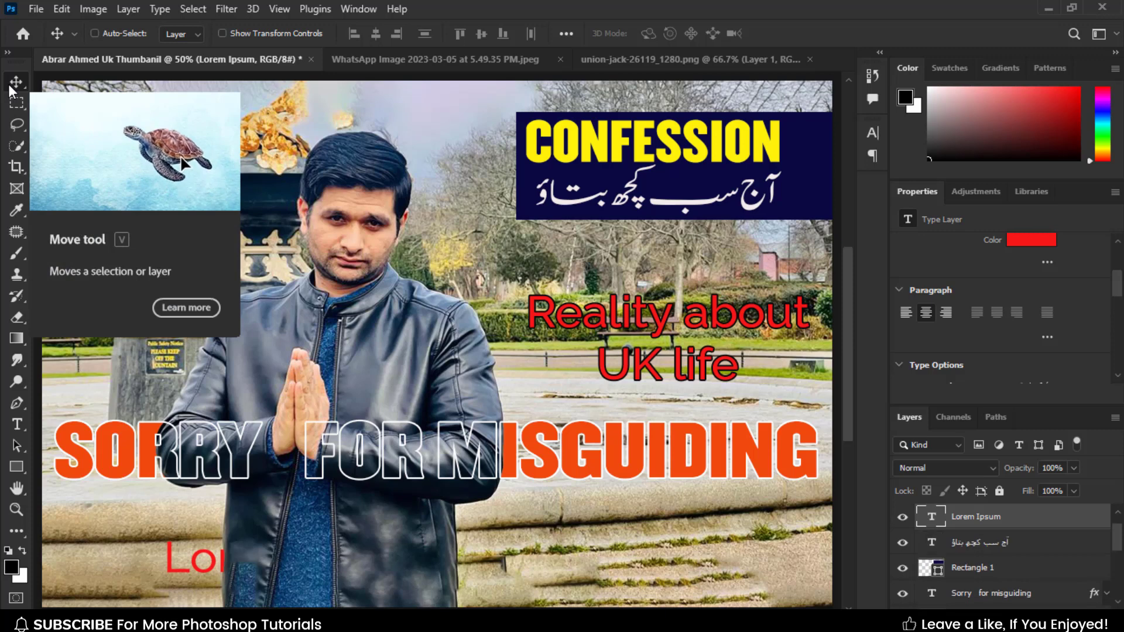
key(ctrl+bracketright)
Replace the placeholder text on the new layer with "ABOUT UK".
click(19, 425)
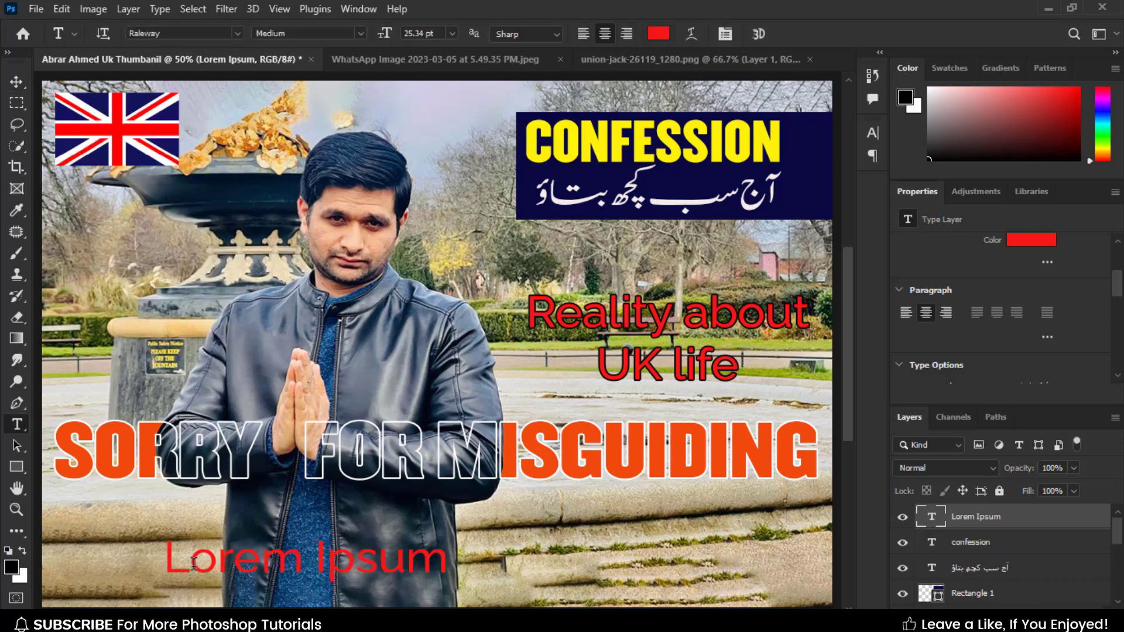
click(194, 563)
key(ctrl+a)
text(ABOUT )
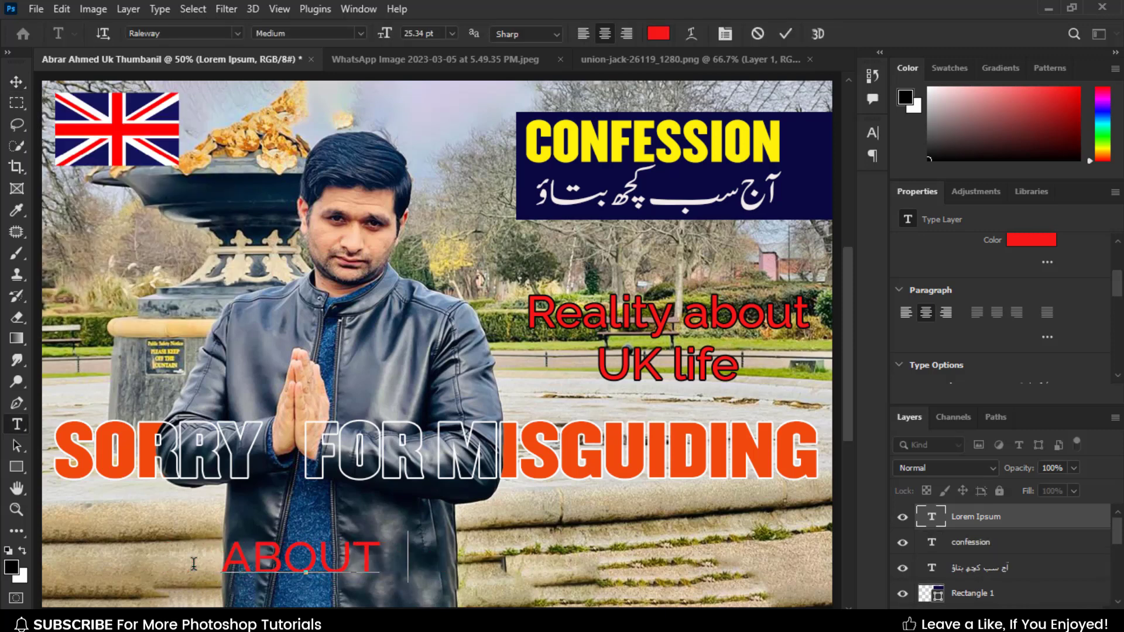
text(UK)
Try the Tungsten font on the "ABOUT UK" text, and switch it to Integral CF Bold.
key(ctrl+a)
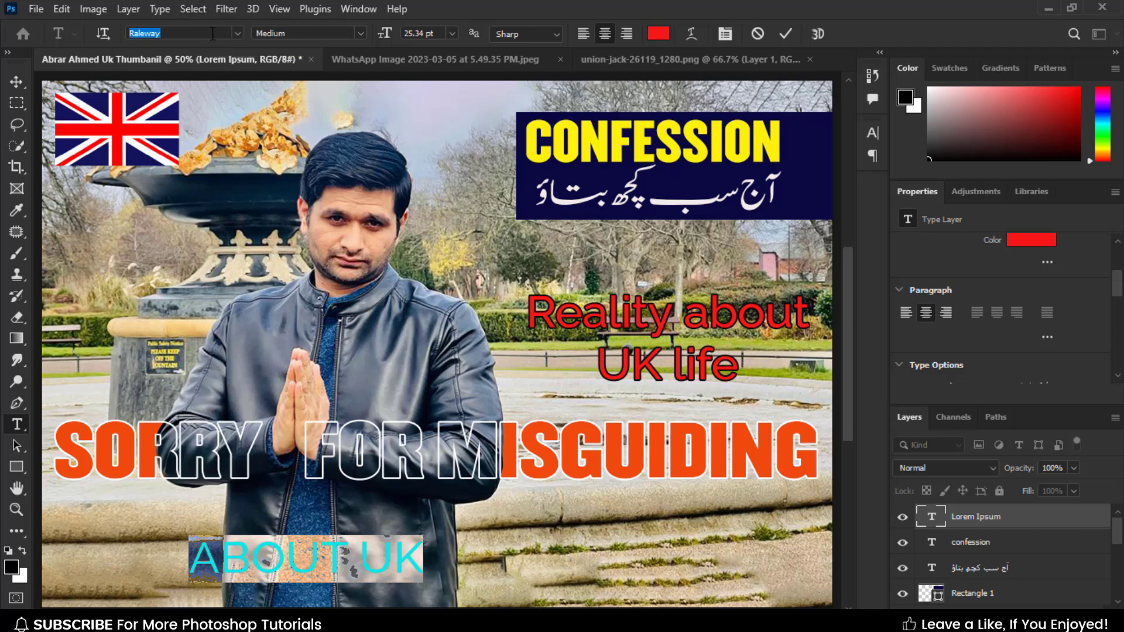
text(Tungsten)
click(213, 85)
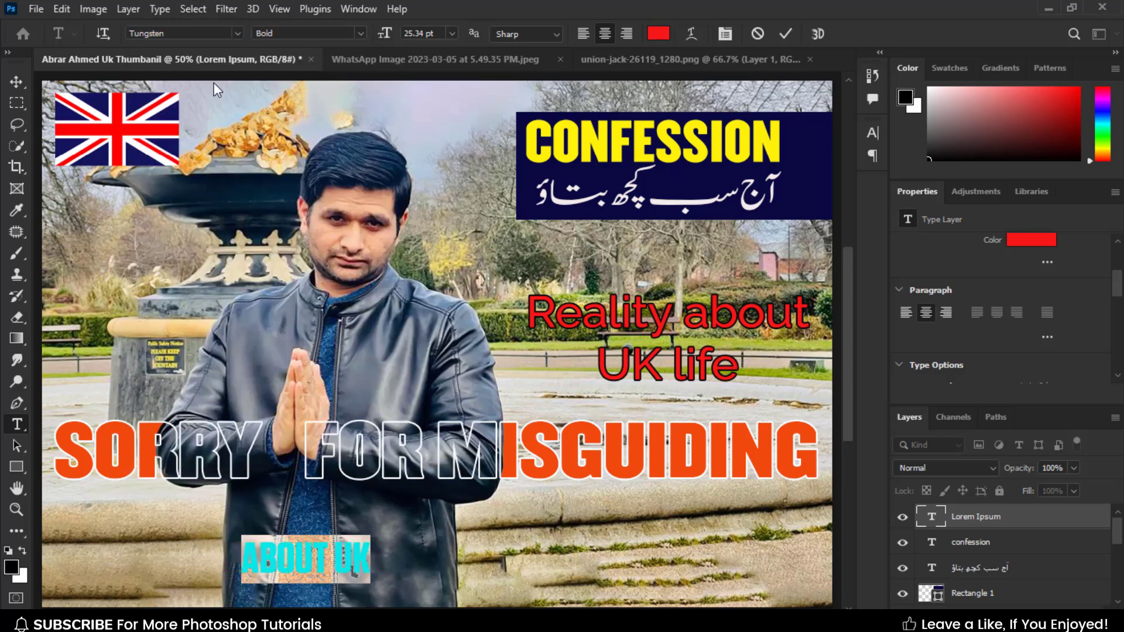
click(216, 33)
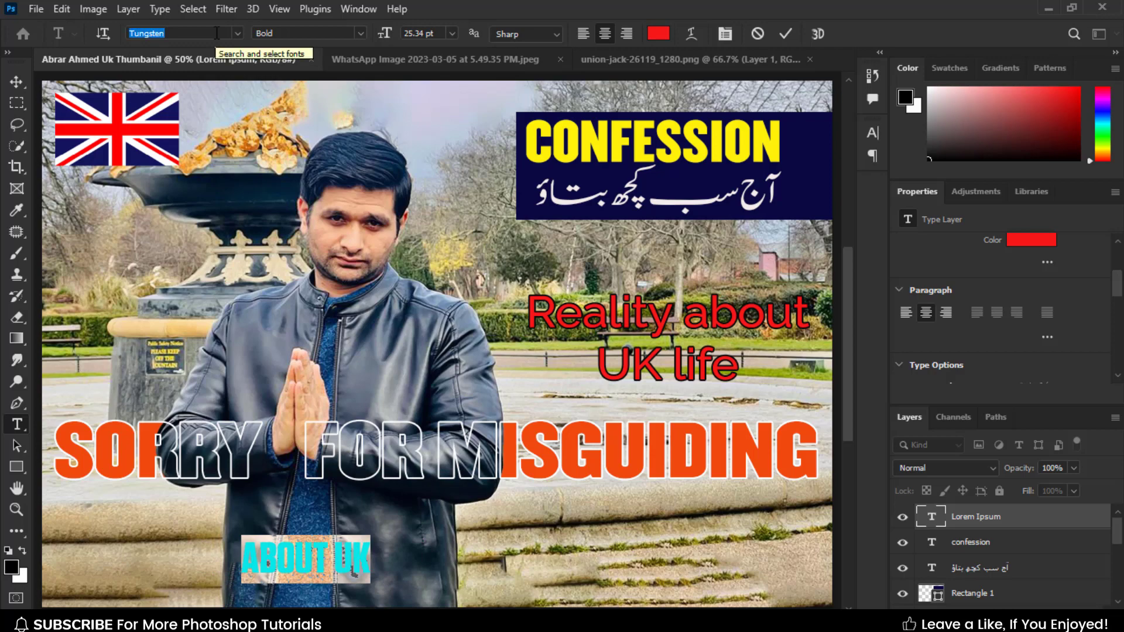
key(BackSpace)
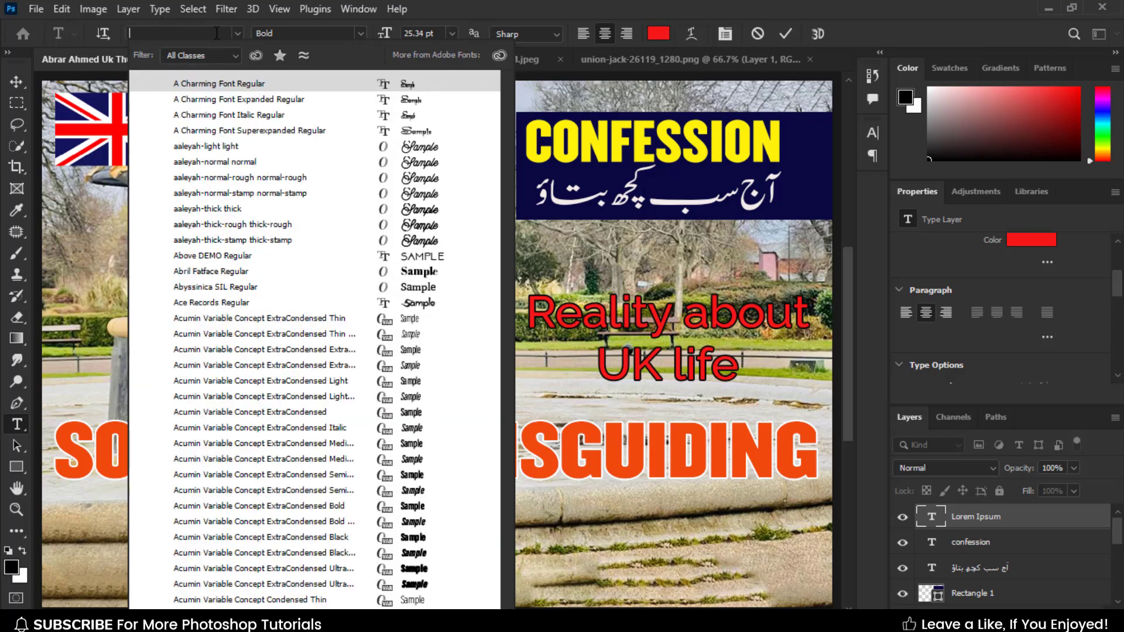
text(integra)
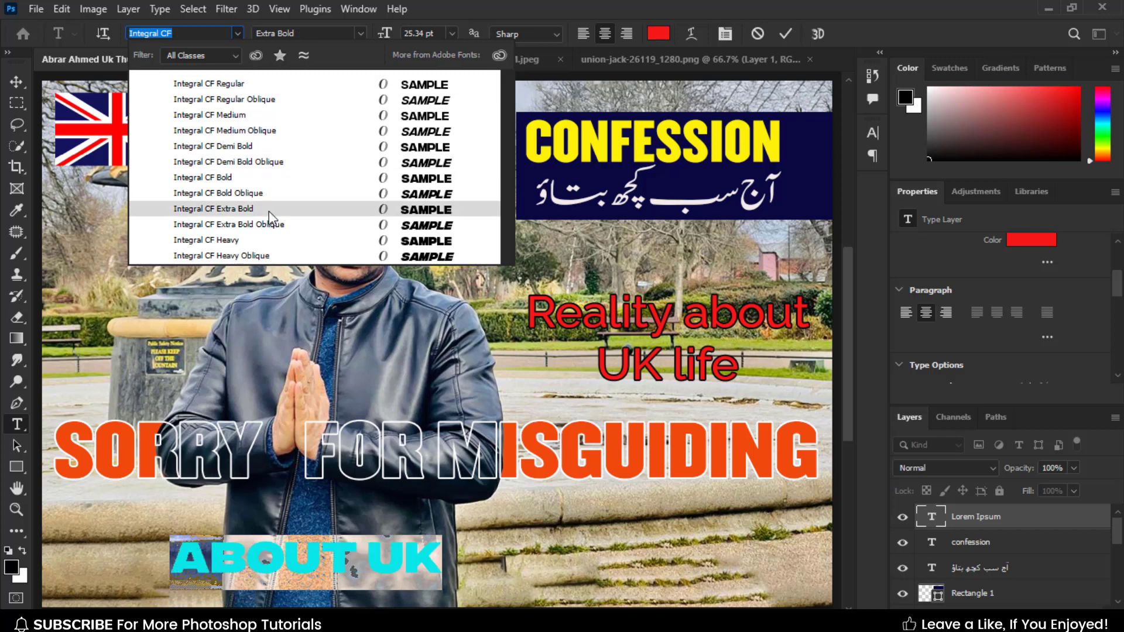
click(237, 177)
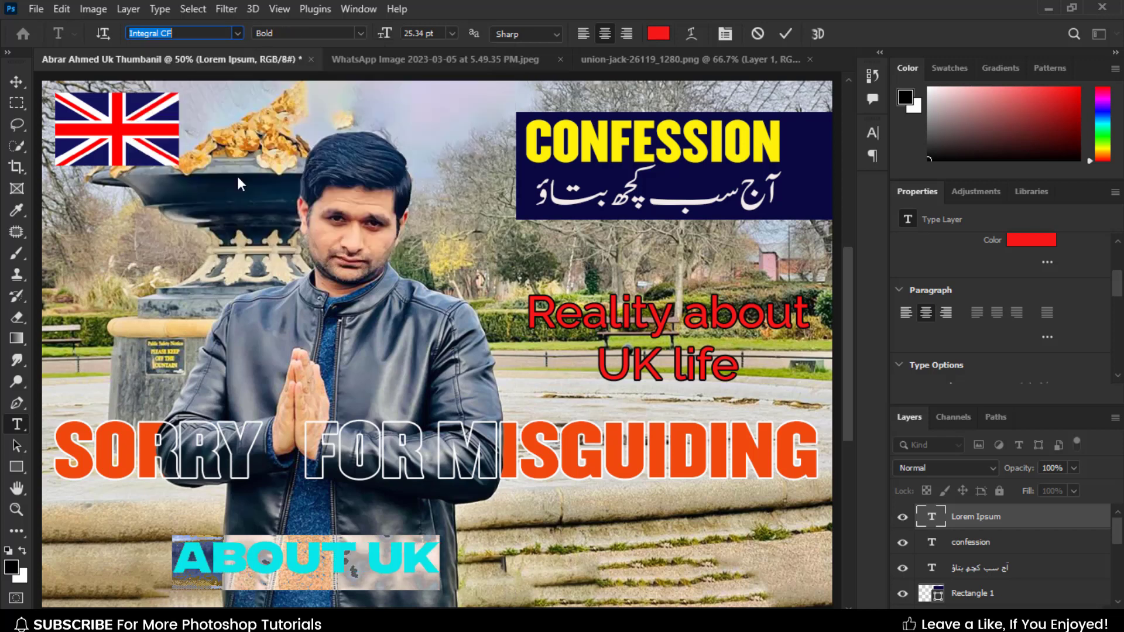
Enlarge the "ABOUT UK" text to about 35.34 pt and place it centrally just below the SORRY FOR MISGUIDING line.
click(17, 82)
drag(314, 565, 693, 514)
key(ctrl+t)
drag(552, 528, 422, 538)
key(Return)
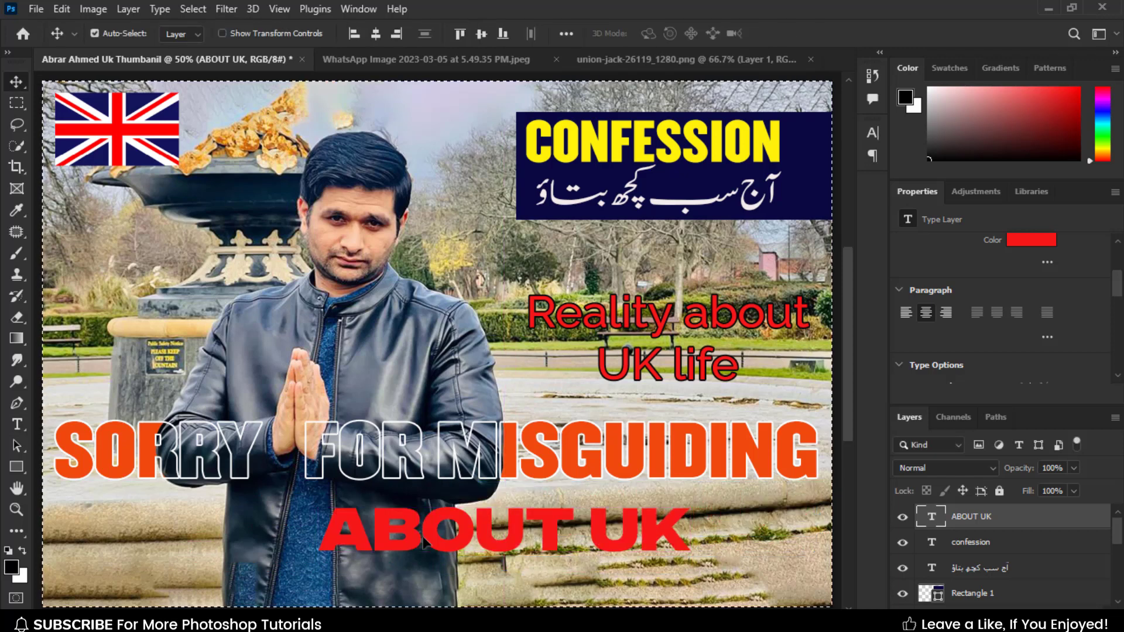
click(372, 42)
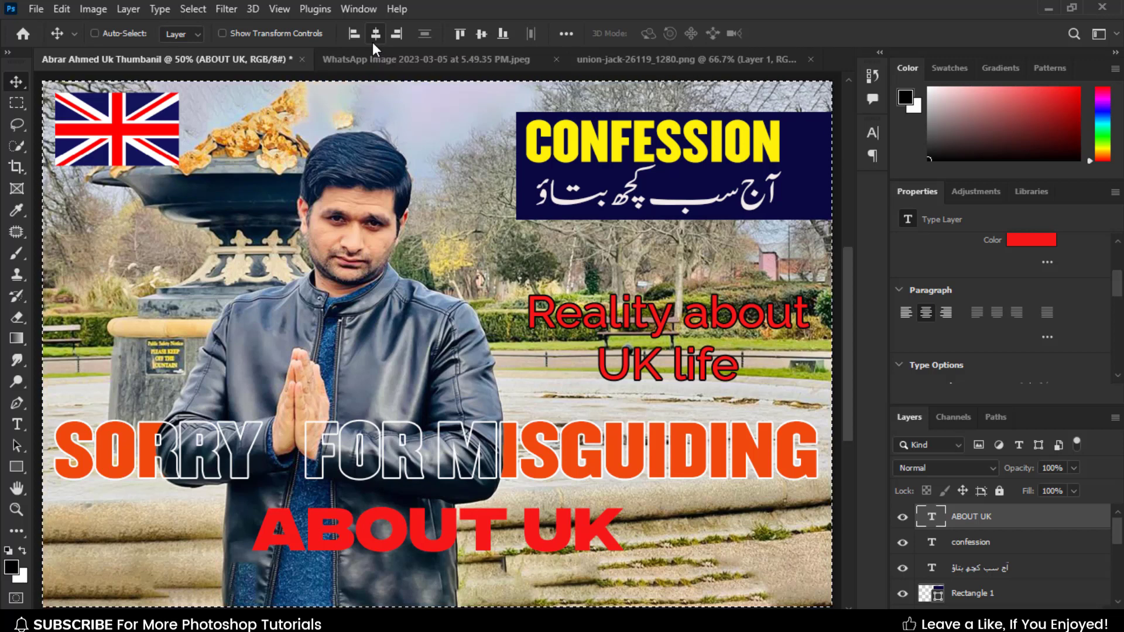
mouse_move(388, 529)
mouse_down()
mouse_move(368, 518)
mouse_move(370, 528)
mouse_move(402, 527)
mouse_up()
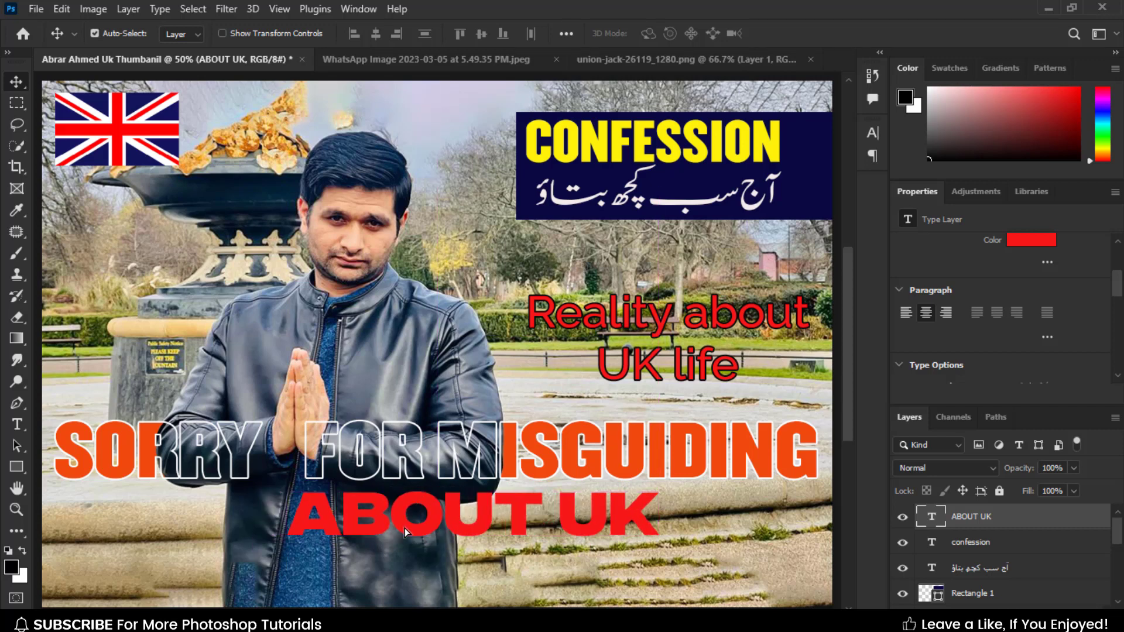
Change the font of the "ABOUT UK" text to Champion Gothic Middleweight.
click(17, 425)
click(368, 515)
key(ctrl+a)
click(197, 33)
text(champ)
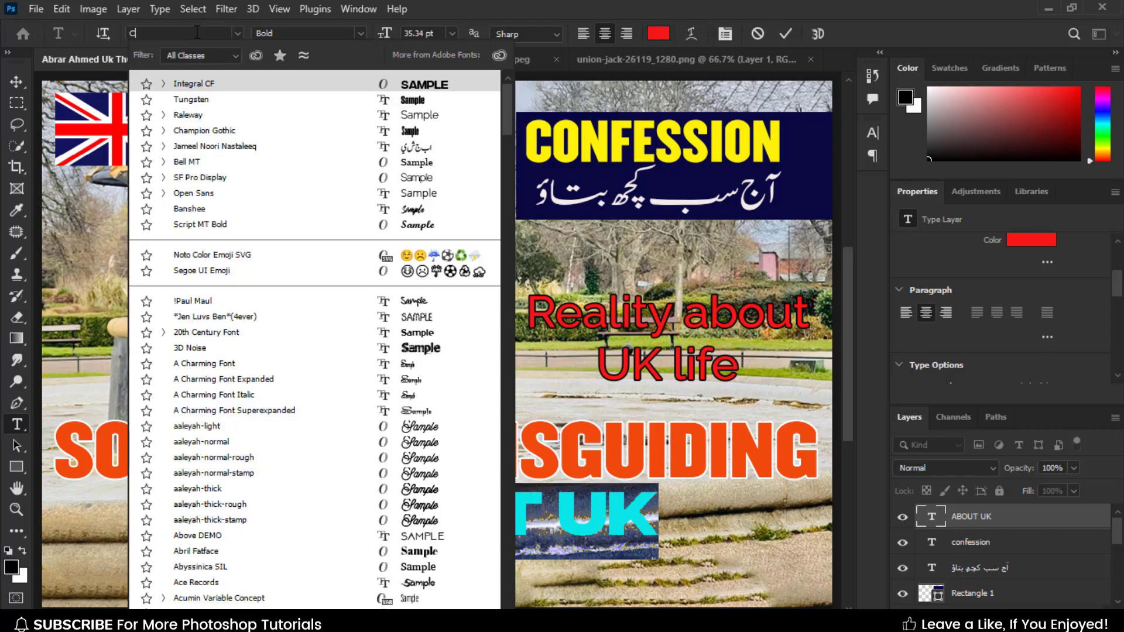
click(283, 133)
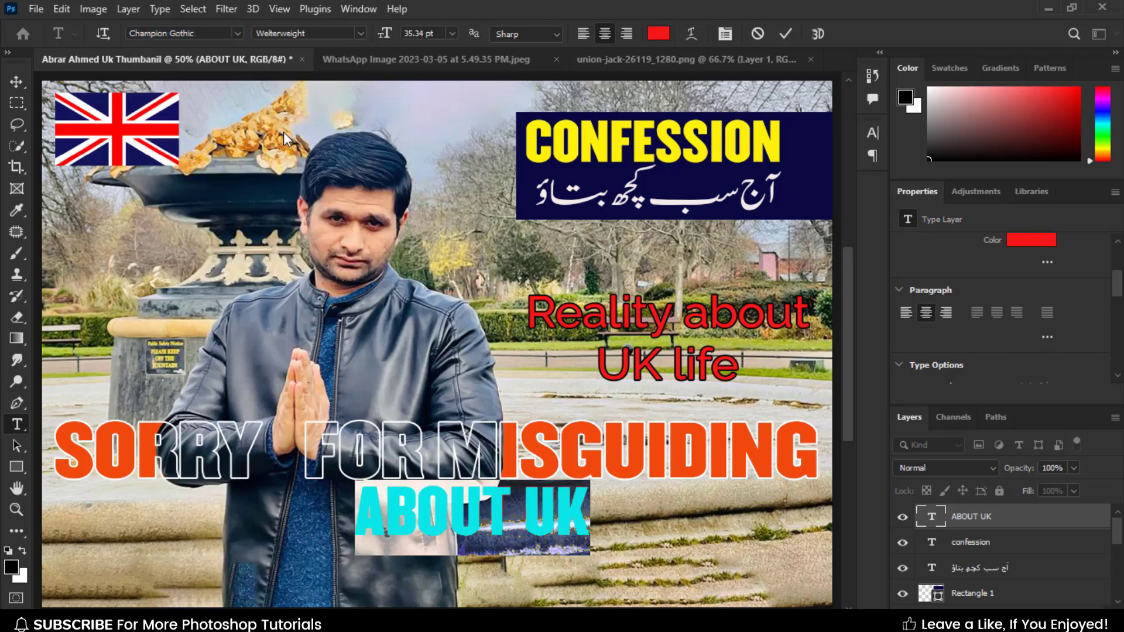
click(283, 33)
key(Down)
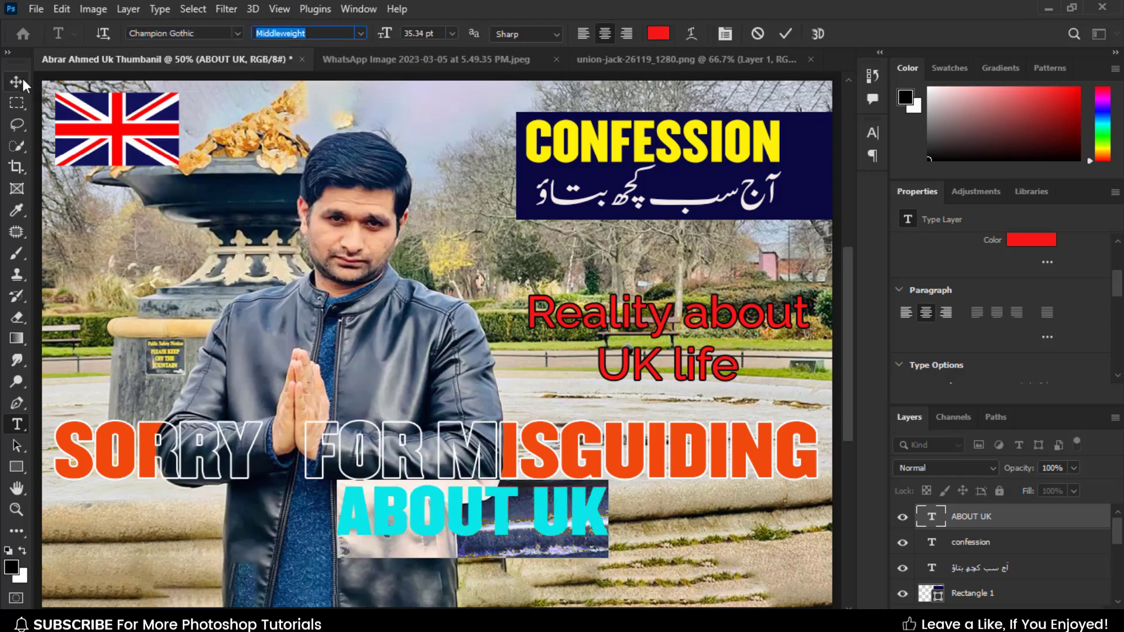
Enlarge the "ABOUT UK" text further and position it centrally beneath the SORRY FOR MISGUIDING line.
click(23, 85)
drag(398, 529, 618, 538)
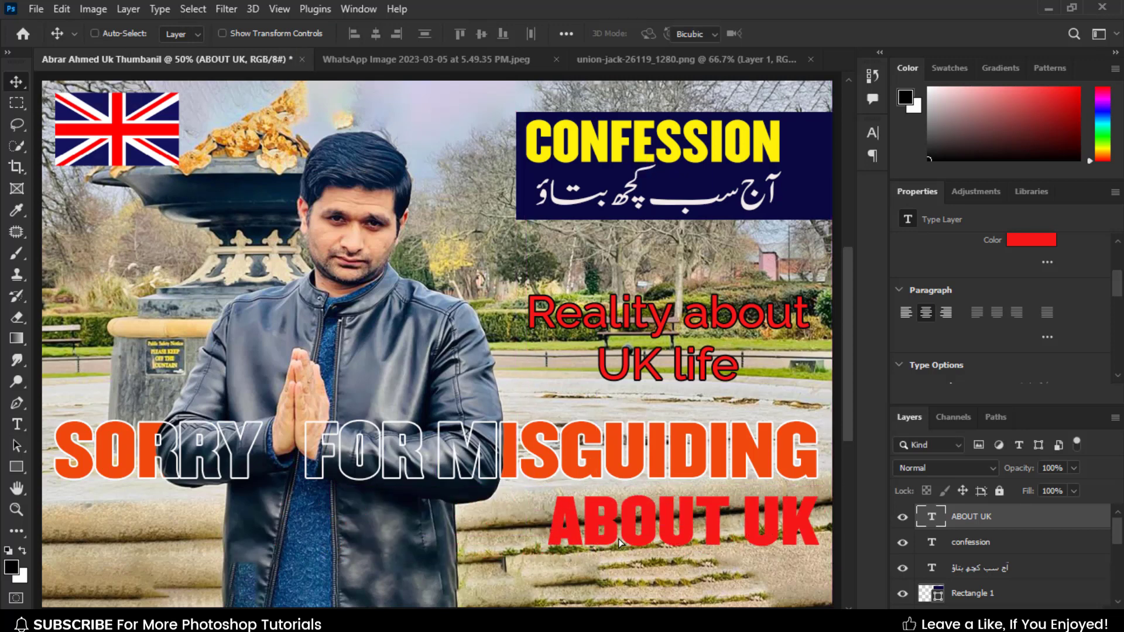
key(ctrl+t)
drag(547, 537, 415, 547)
key(Return)
Recolour the ABOUT UK text to white.
click(1047, 246)
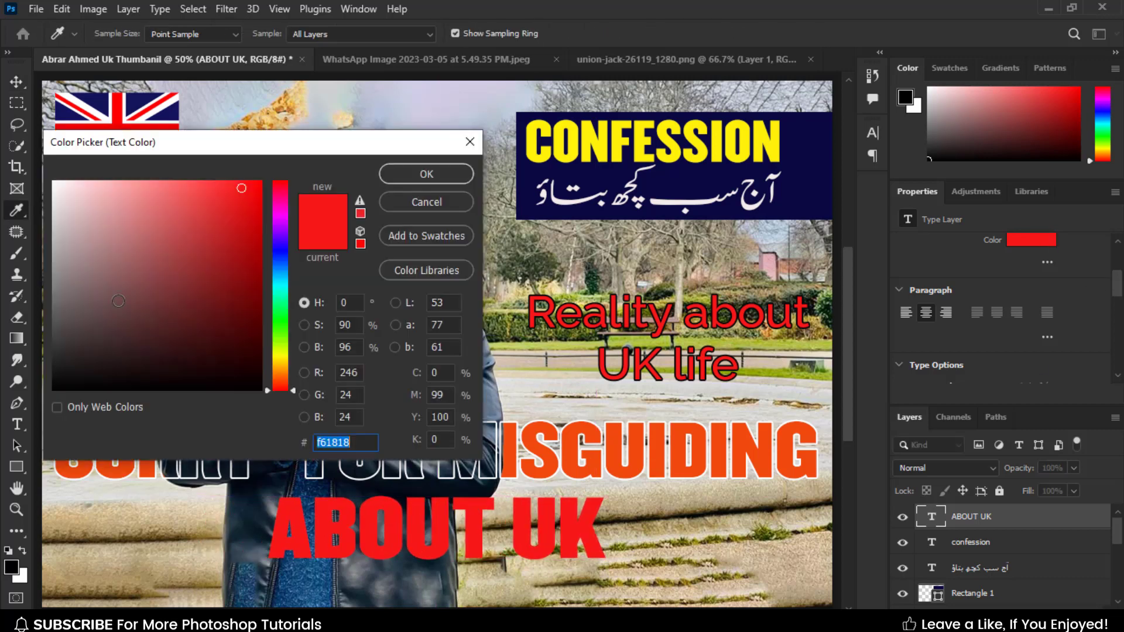
drag(349, 153, 932, 143)
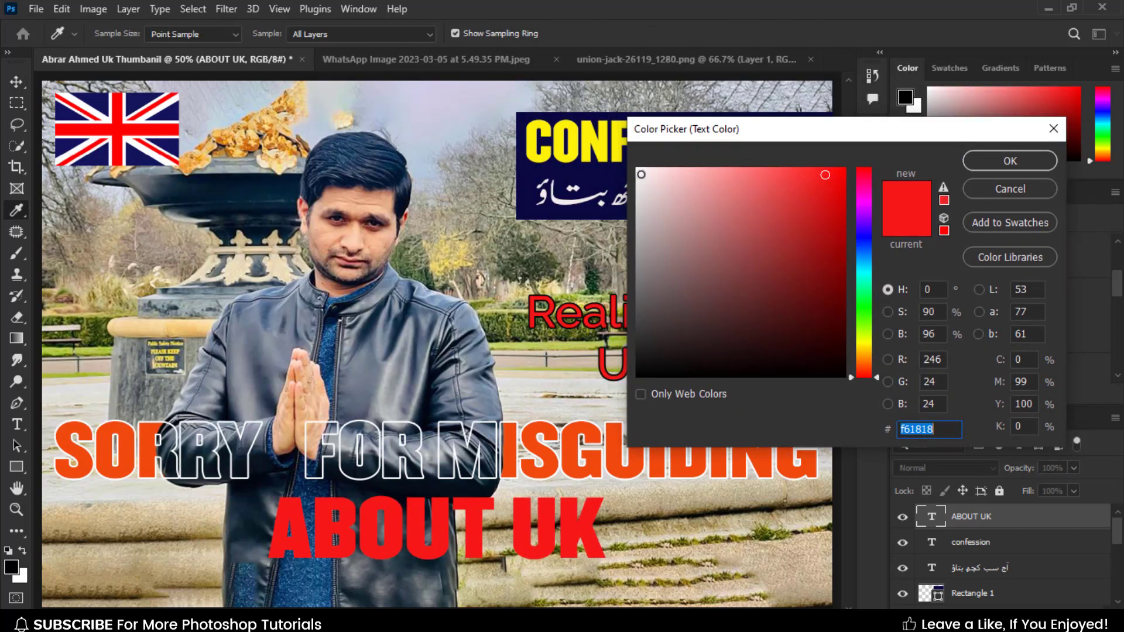
click(641, 173)
click(1010, 160)
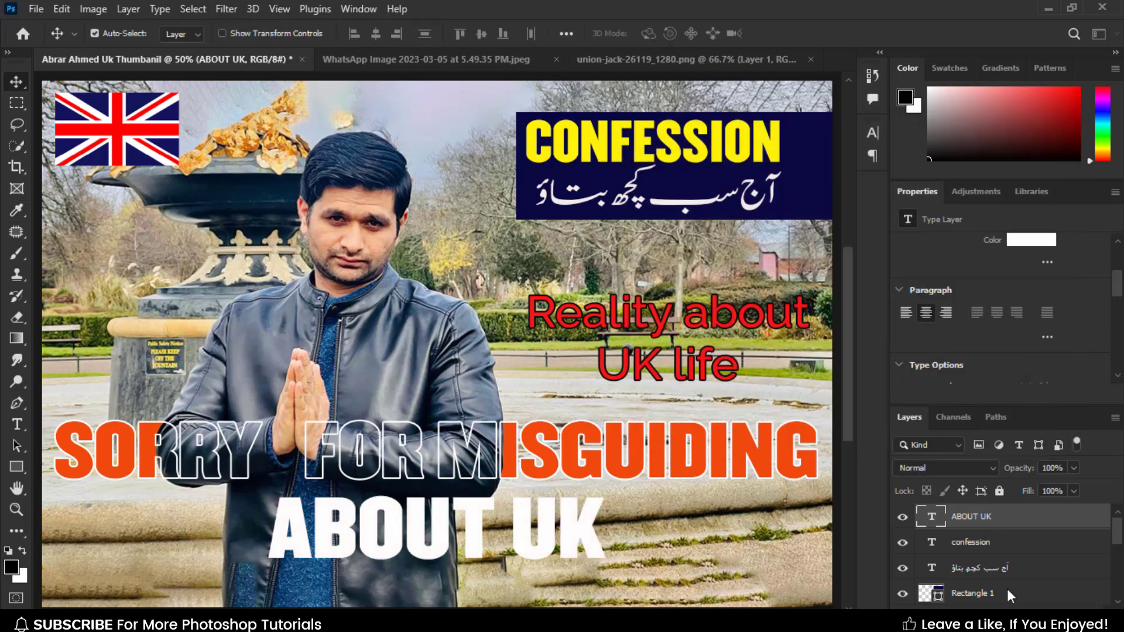
Add a 4 px outside stroke to the ABOUT UK text, trying the MISGUIDING line's orange and the CONFESSION title's yellow as its colour.
click(977, 614)
click(1000, 495)
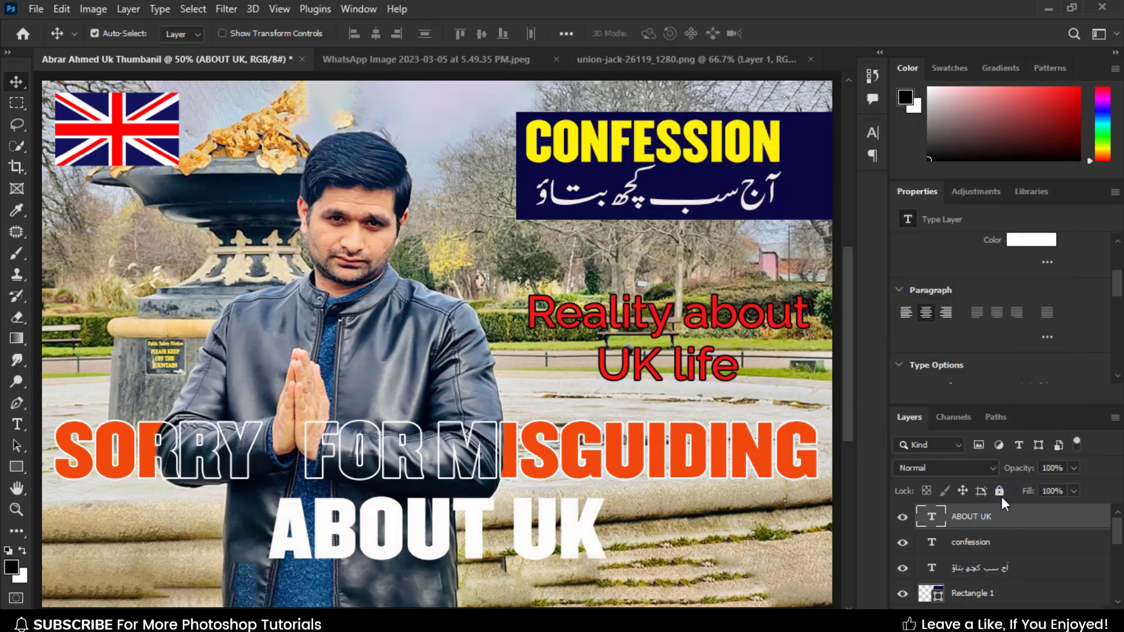
mouse_move(650, 220)
mouse_down()
mouse_move(834, 196)
mouse_move(878, 210)
mouse_up()
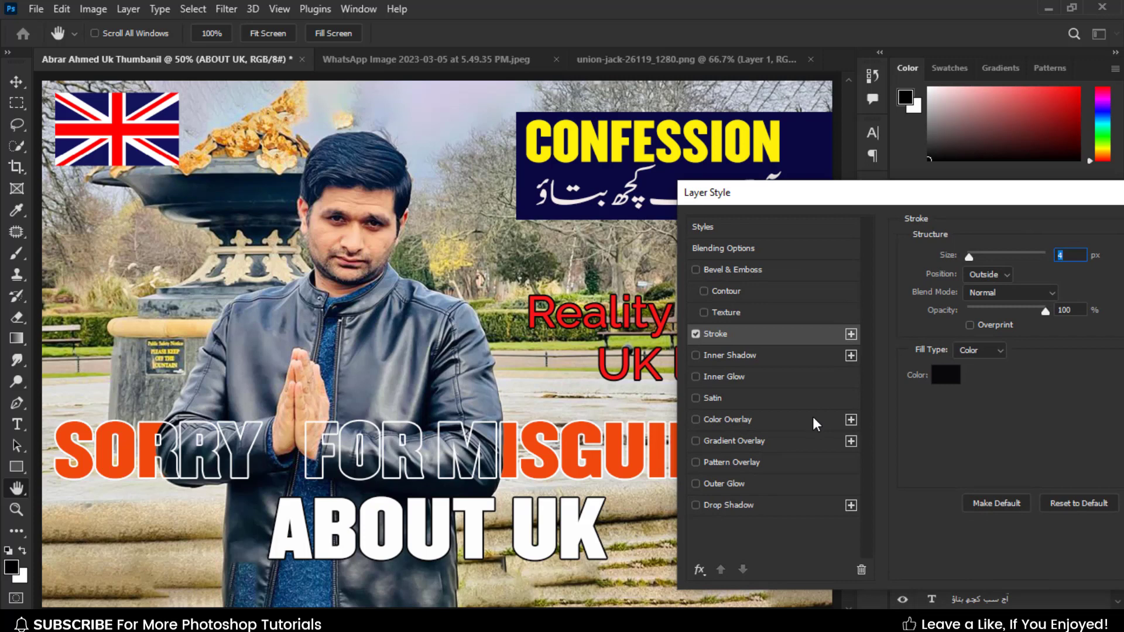
click(951, 380)
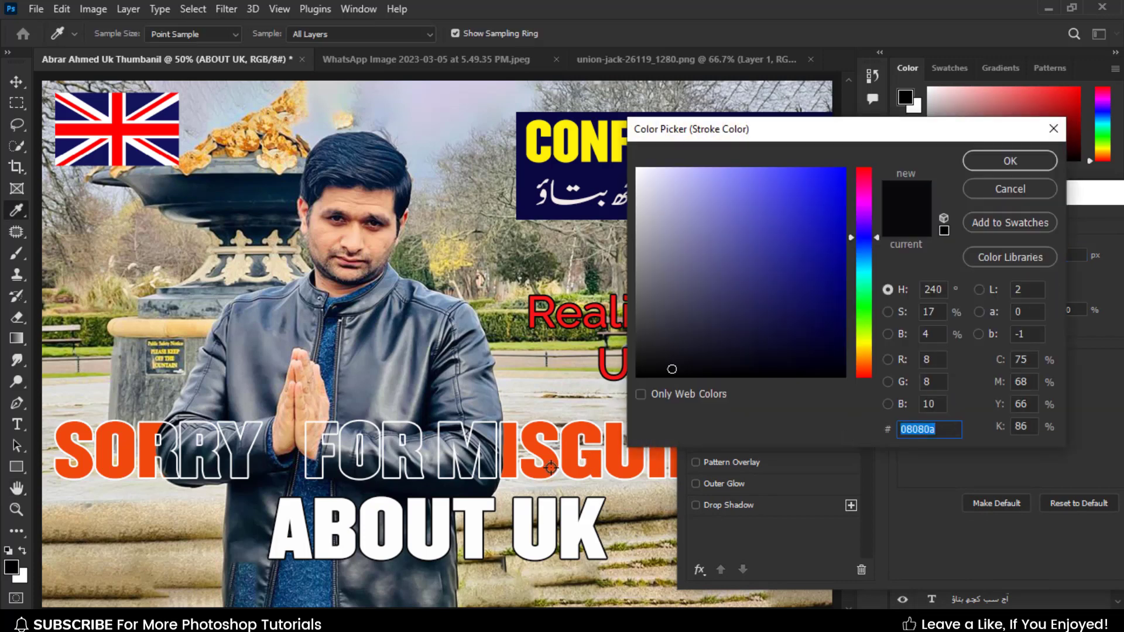
click(550, 465)
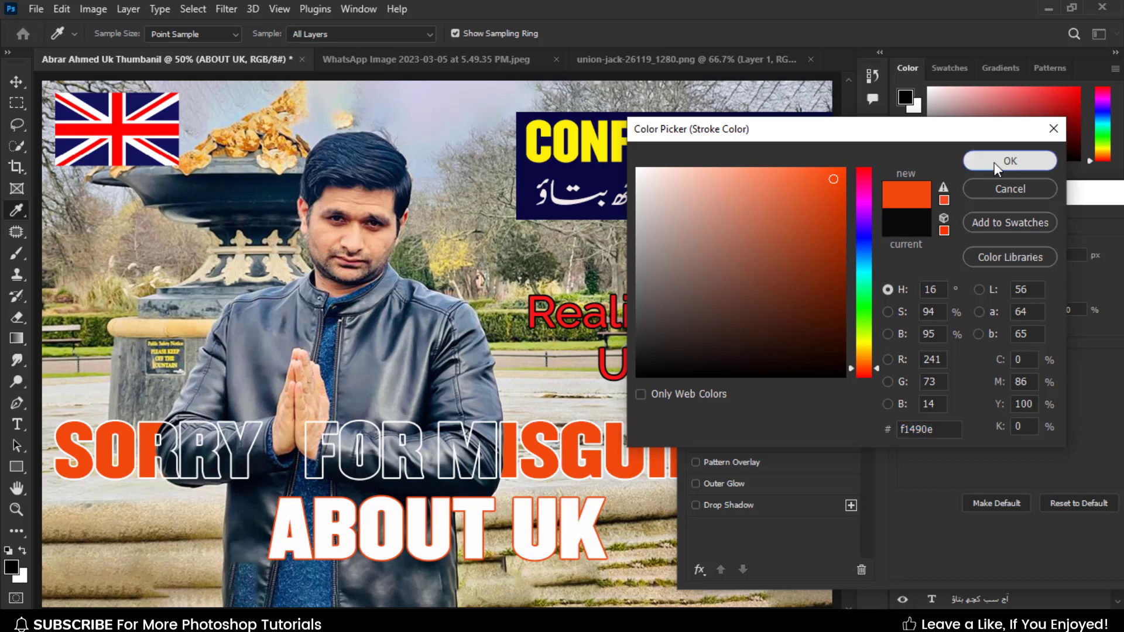
click(1010, 160)
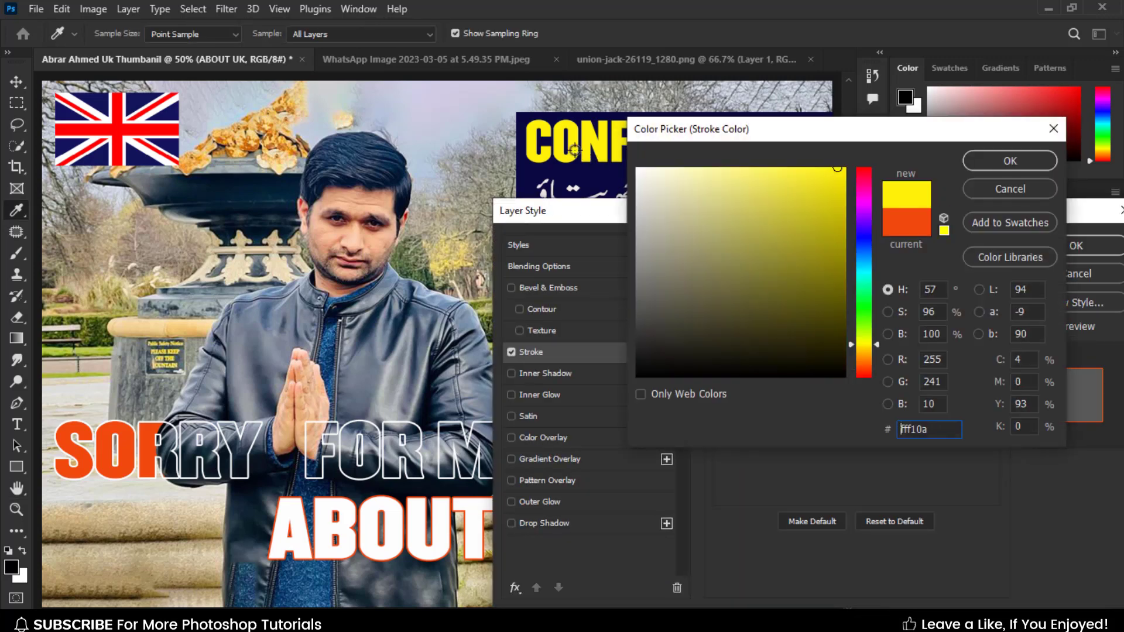
click(1006, 159)
click(1077, 246)
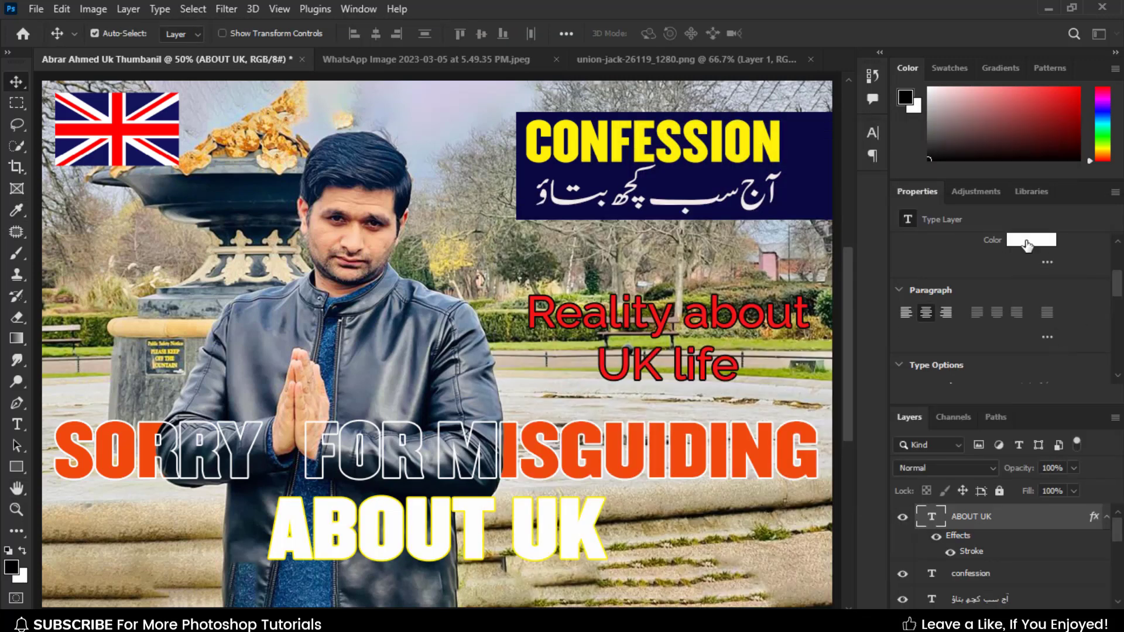
Try yellow and navy sampled from the CONFESSION banner on the ABOUT UK text, and set it to the flag's red, ff0000.
click(1031, 239)
click(603, 143)
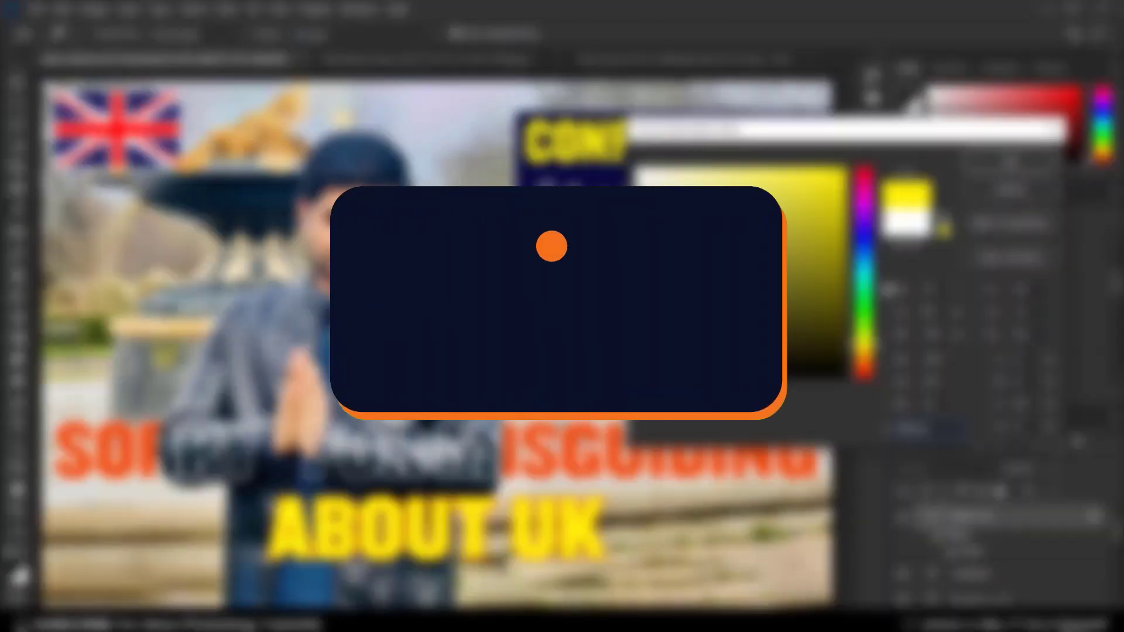
click(612, 171)
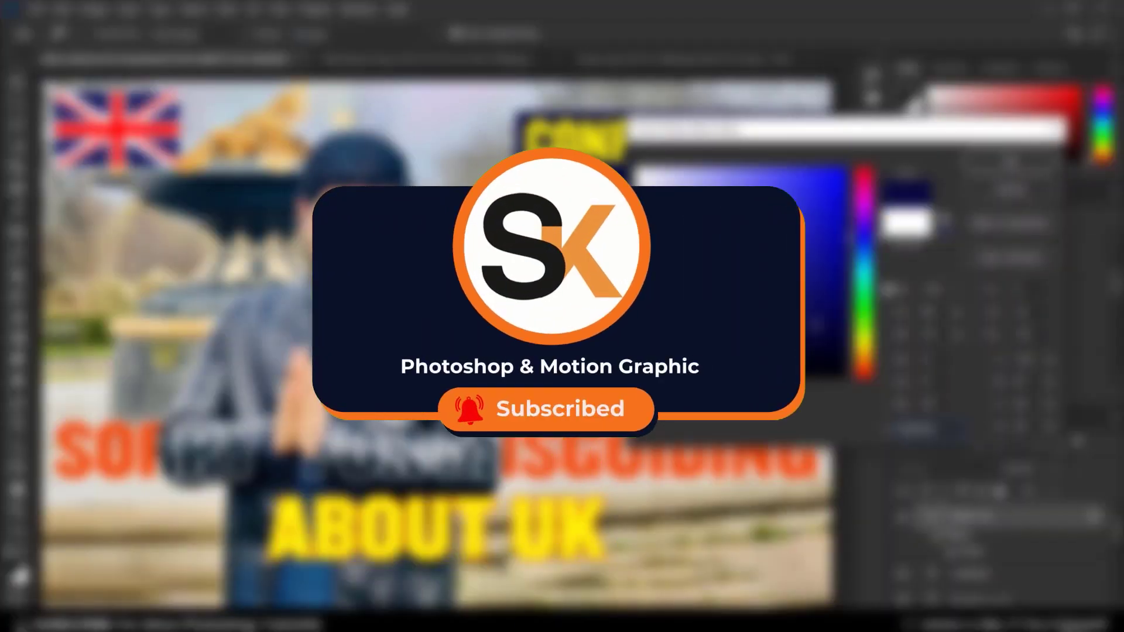
click(117, 129)
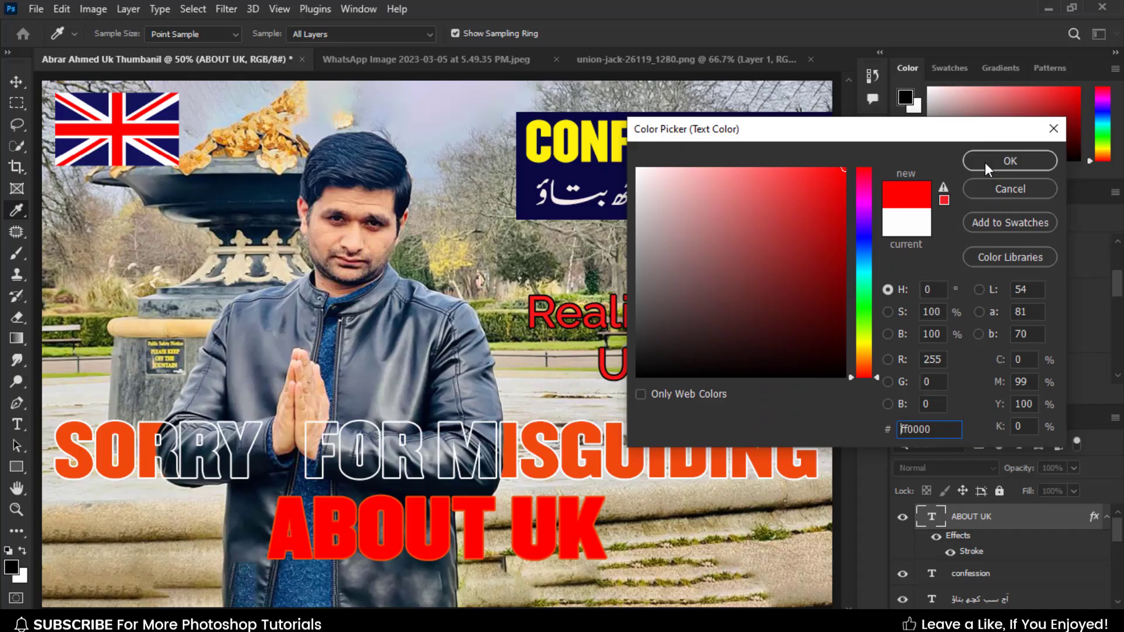
click(987, 164)
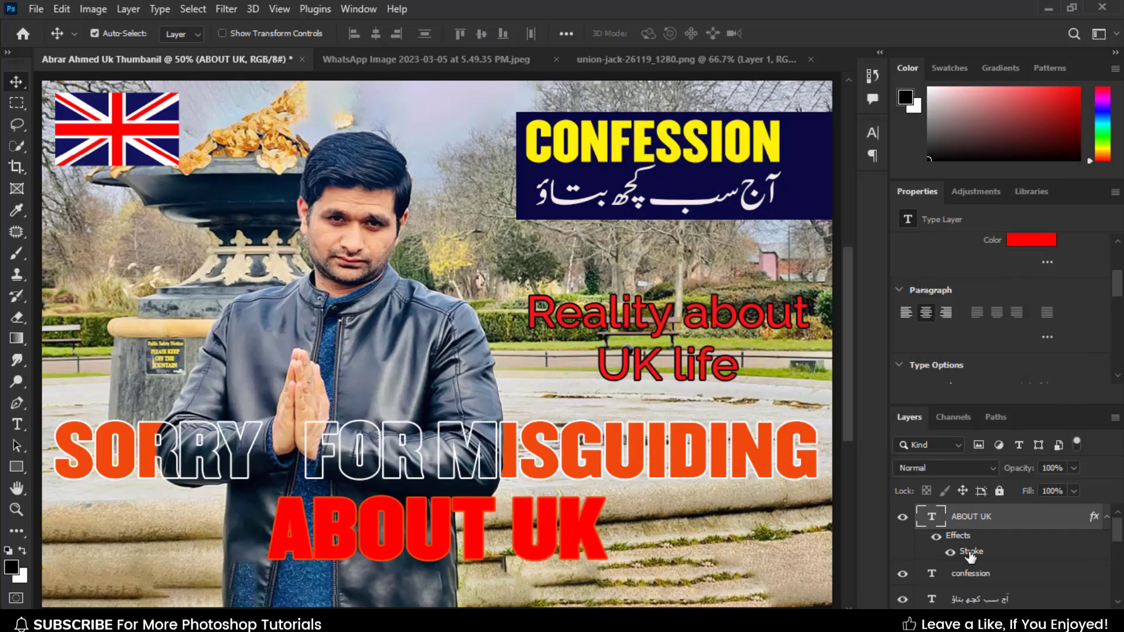
Try the flag's navy for the ABOUT UK text's stroke, and set the stroke colour to near-white fdfdfd.
double_click(970, 552)
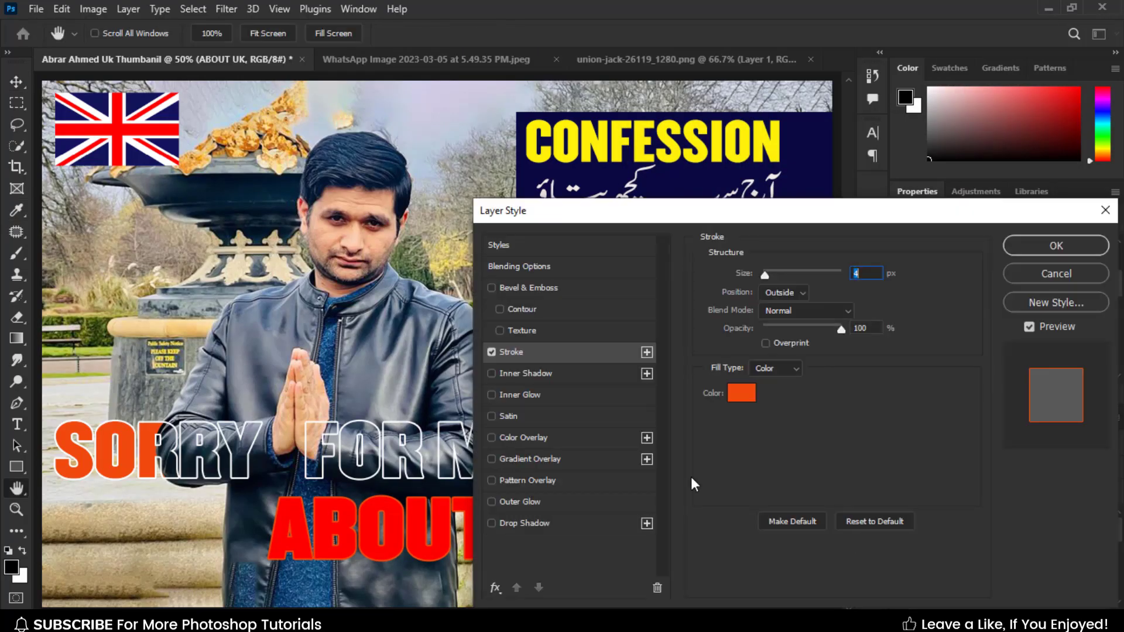
click(745, 404)
click(175, 112)
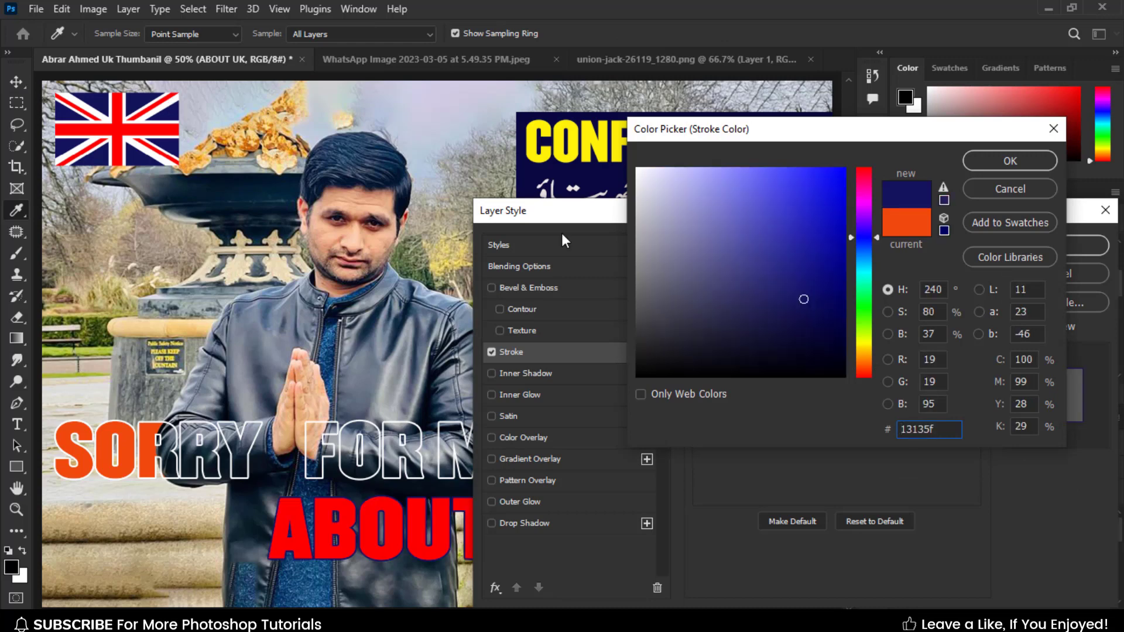
click(644, 376)
click(634, 169)
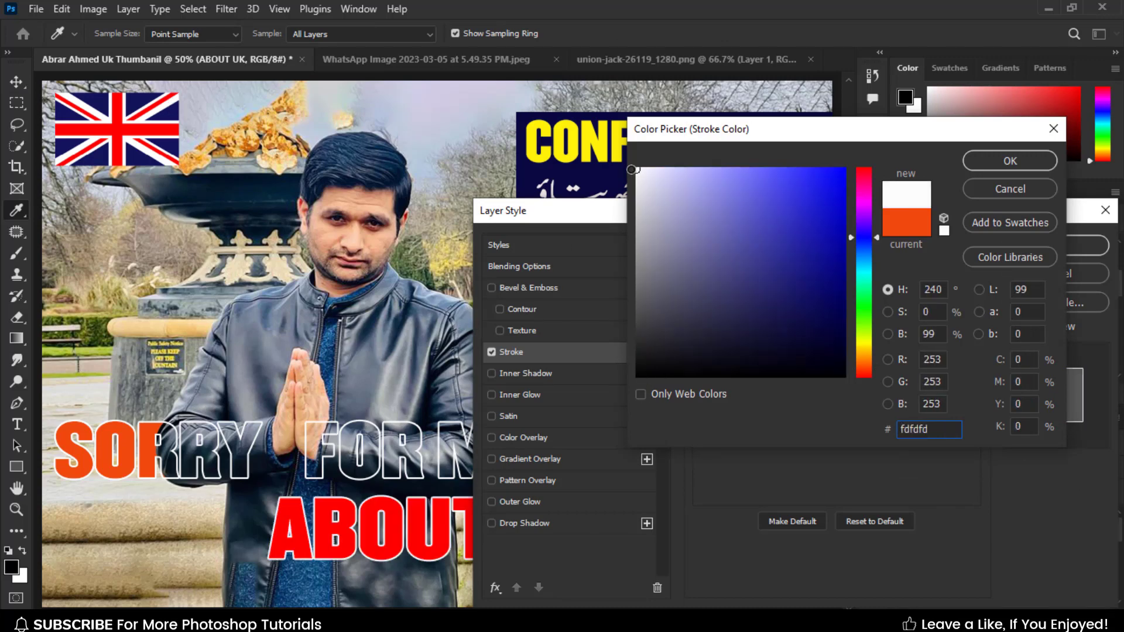
click(1050, 162)
click(1073, 245)
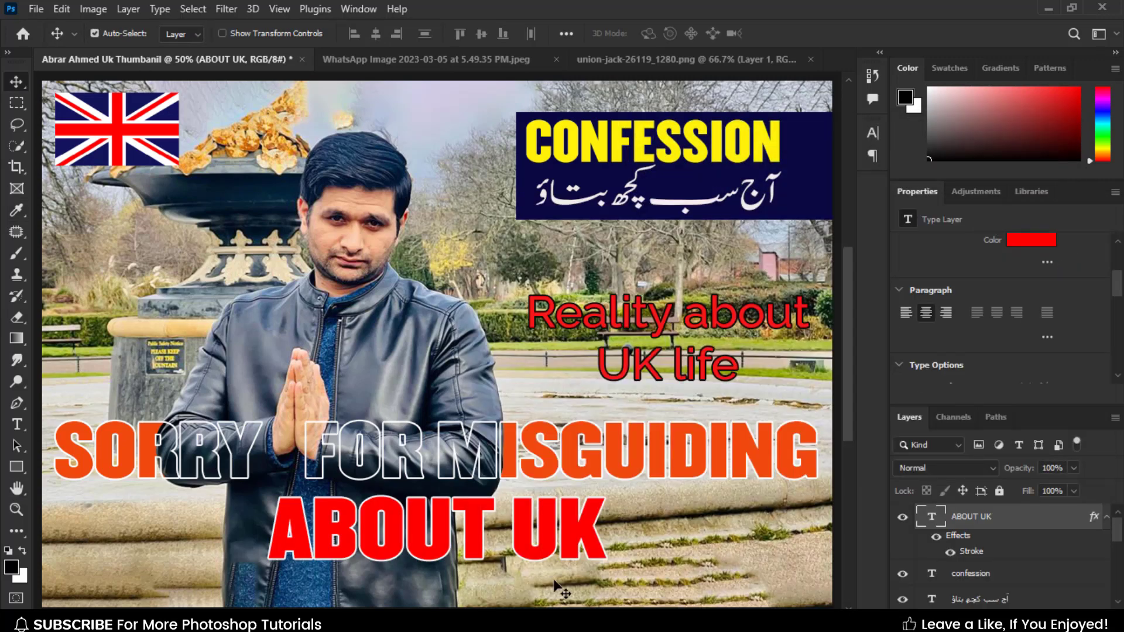
Centre the ABOUT UK text horizontally on the canvas and collapse its layer effects.
key(ctrl+a)
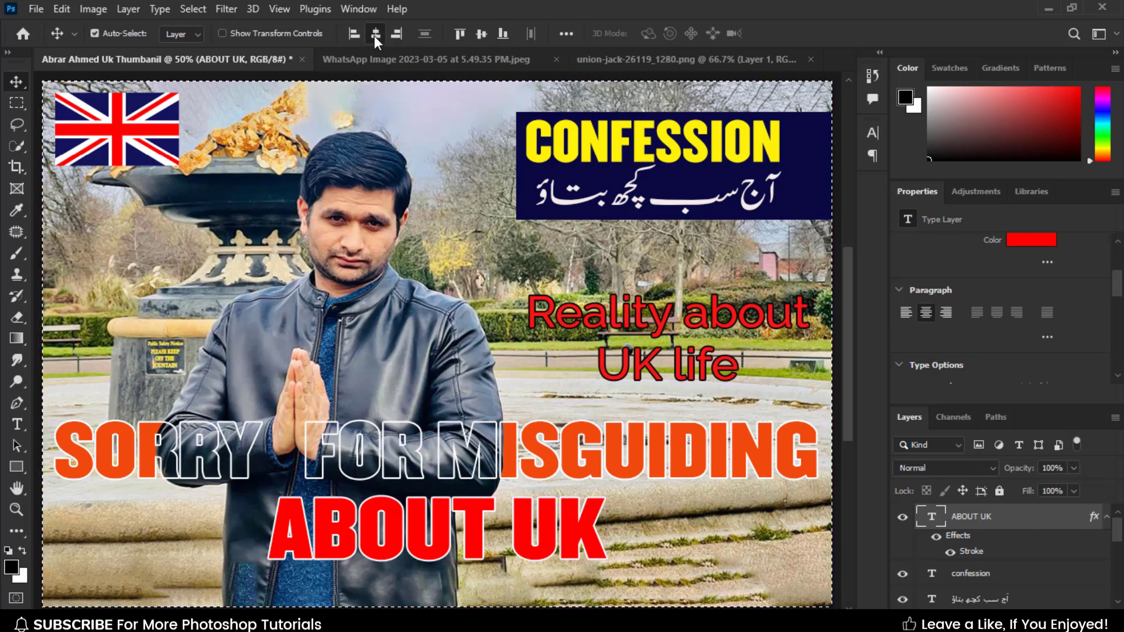
key(ctrl+d)
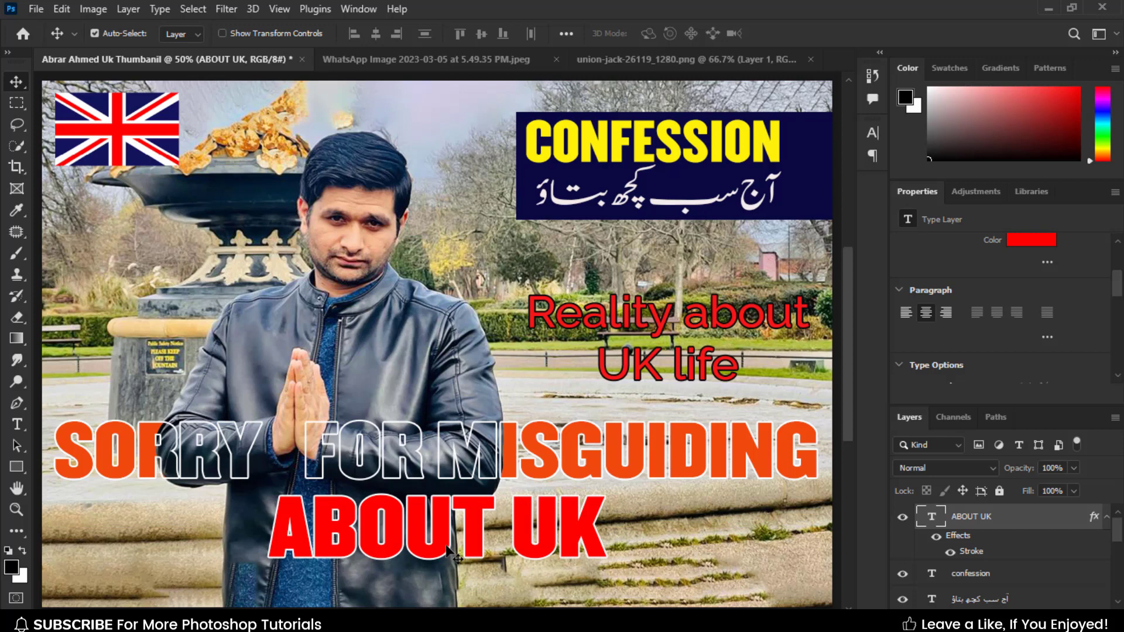
click(1106, 524)
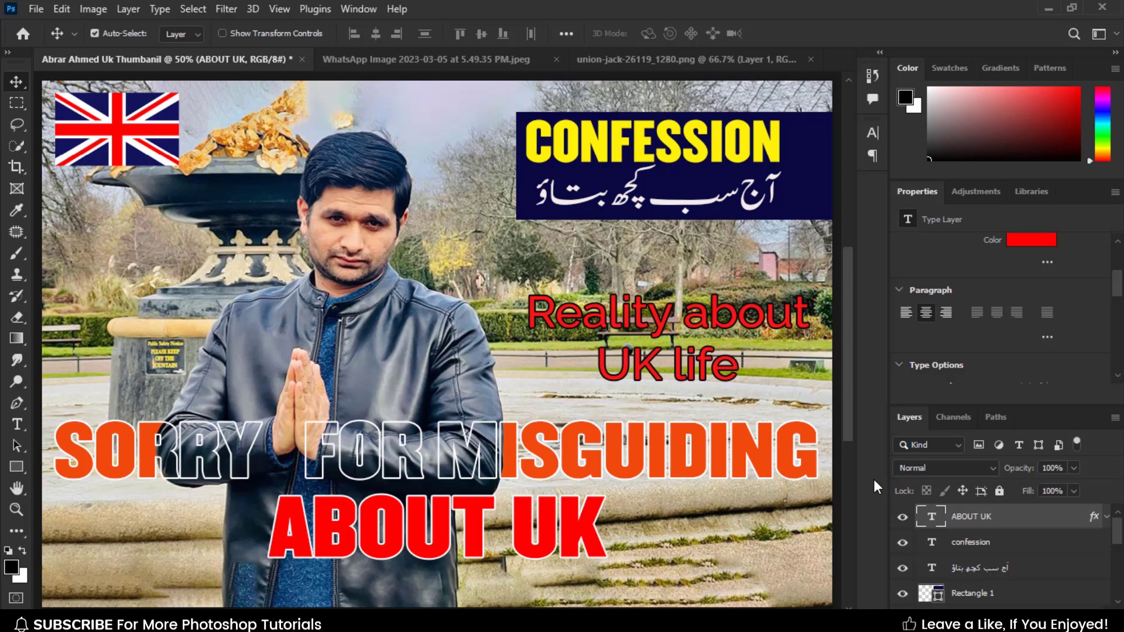
click(473, 378)
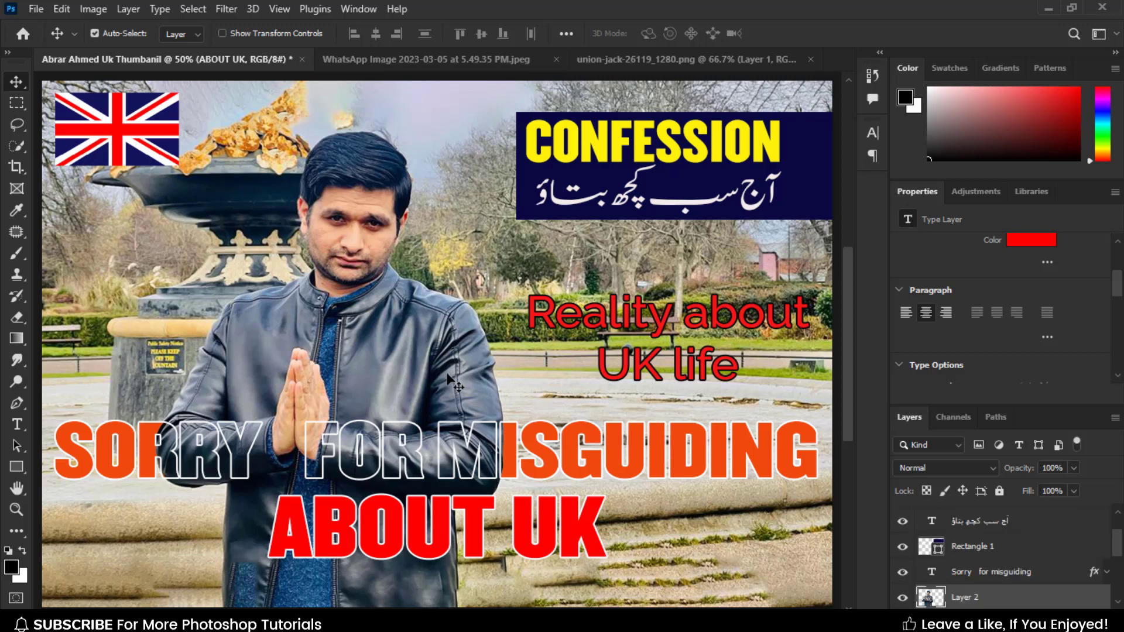
key(ctrl)
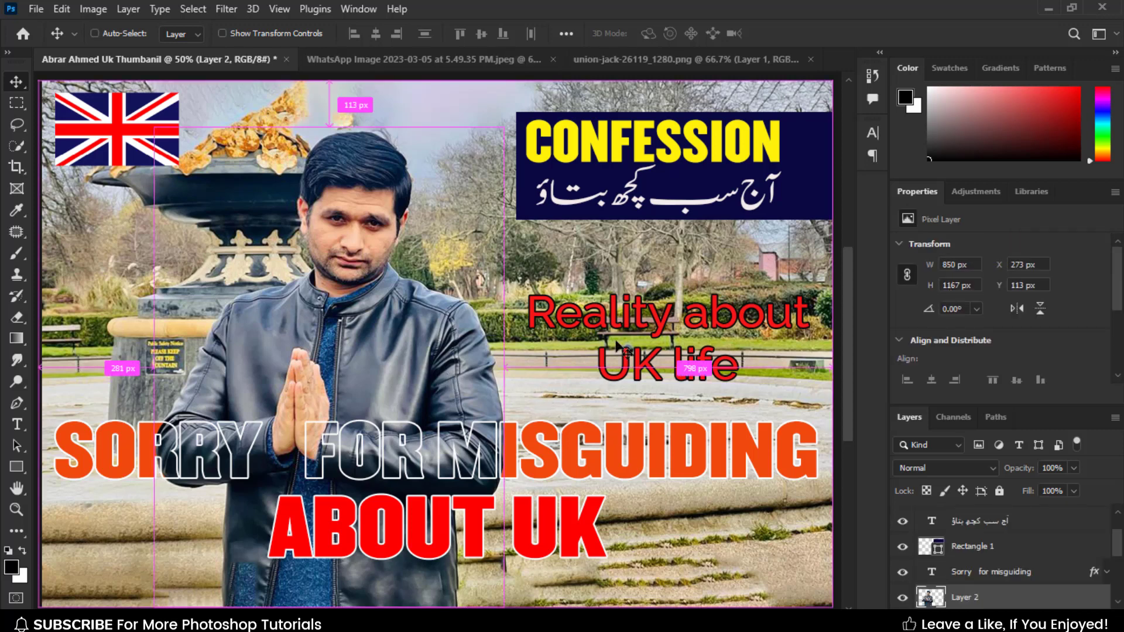
key(ctrl+u)
drag(556, 97, 804, 127)
drag(759, 240, 768, 241)
click(962, 187)
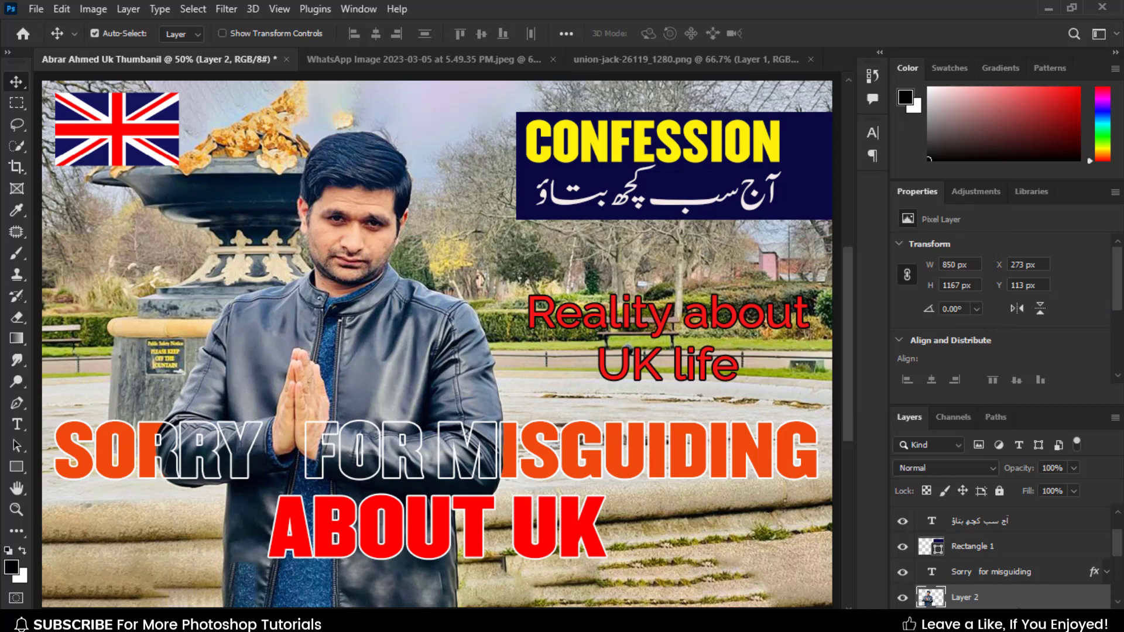
Add a Levels adjustment above the man's cutout layer with input levels 19, 1.00 and 246 and output levels 24 and 235.
click(1019, 621)
click(1028, 391)
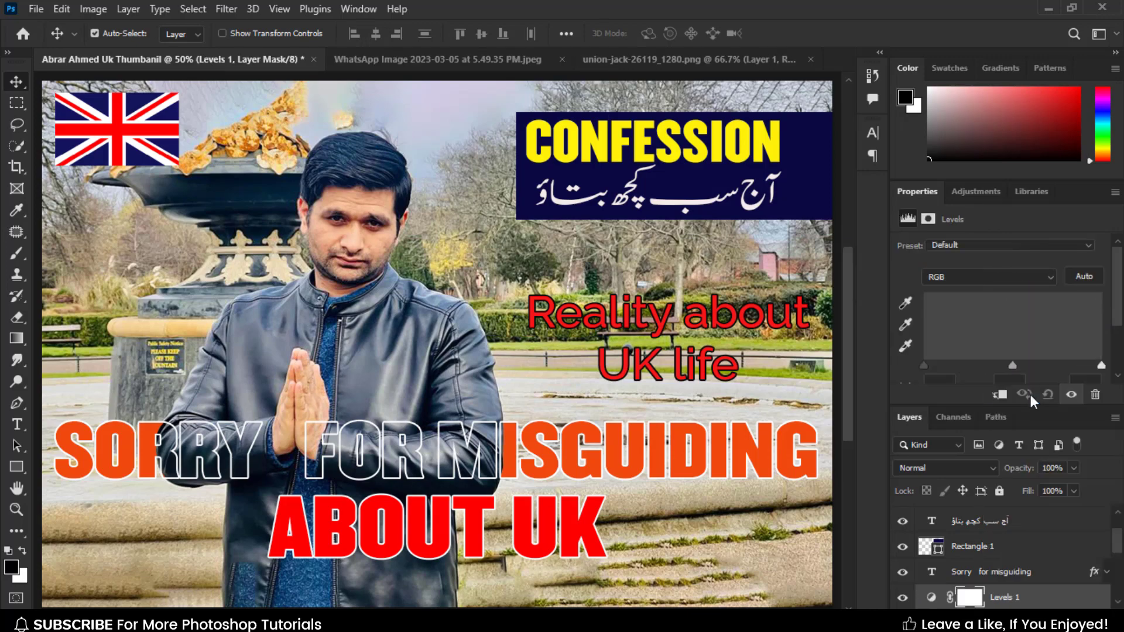
mouse_move(926, 365)
mouse_down()
mouse_move(952, 364)
mouse_move(936, 364)
mouse_up()
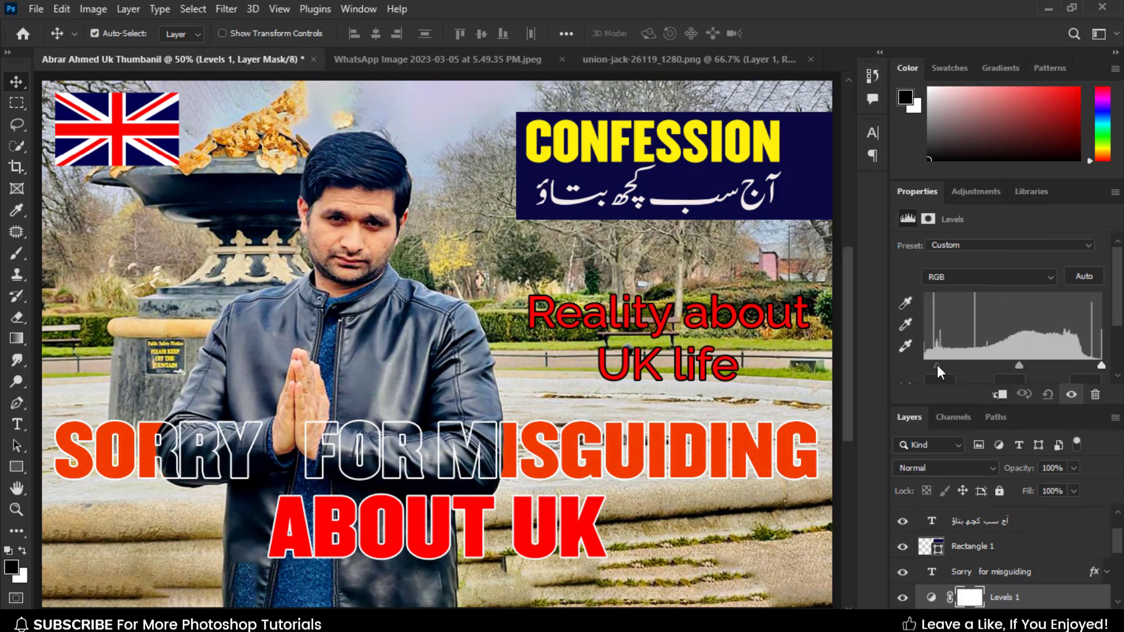
mouse_move(1017, 365)
mouse_down()
mouse_move(992, 362)
mouse_move(1024, 363)
mouse_up()
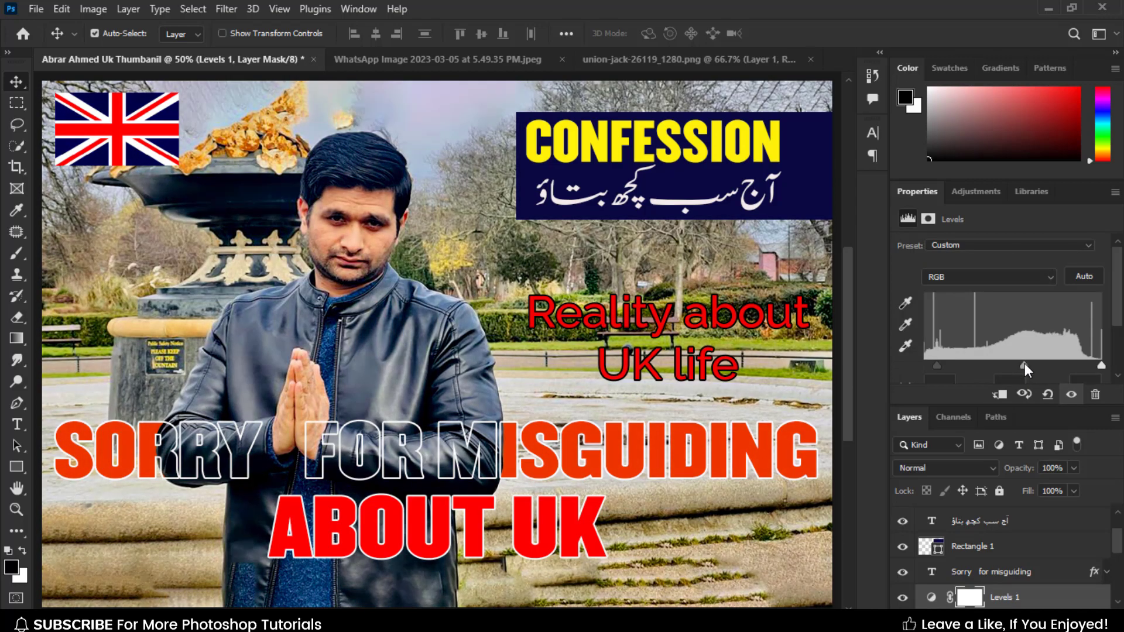
mouse_move(1101, 365)
mouse_down()
mouse_move(1079, 364)
mouse_move(1094, 364)
mouse_up()
drag(1116, 316, 1116, 345)
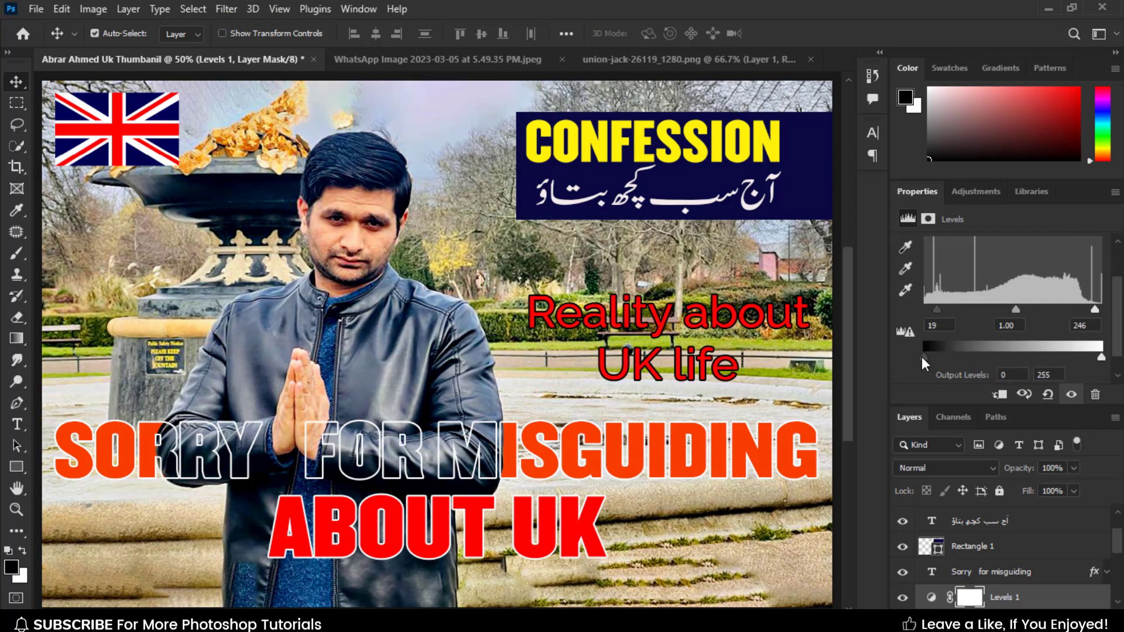
drag(923, 357, 940, 356)
drag(1101, 357, 1087, 356)
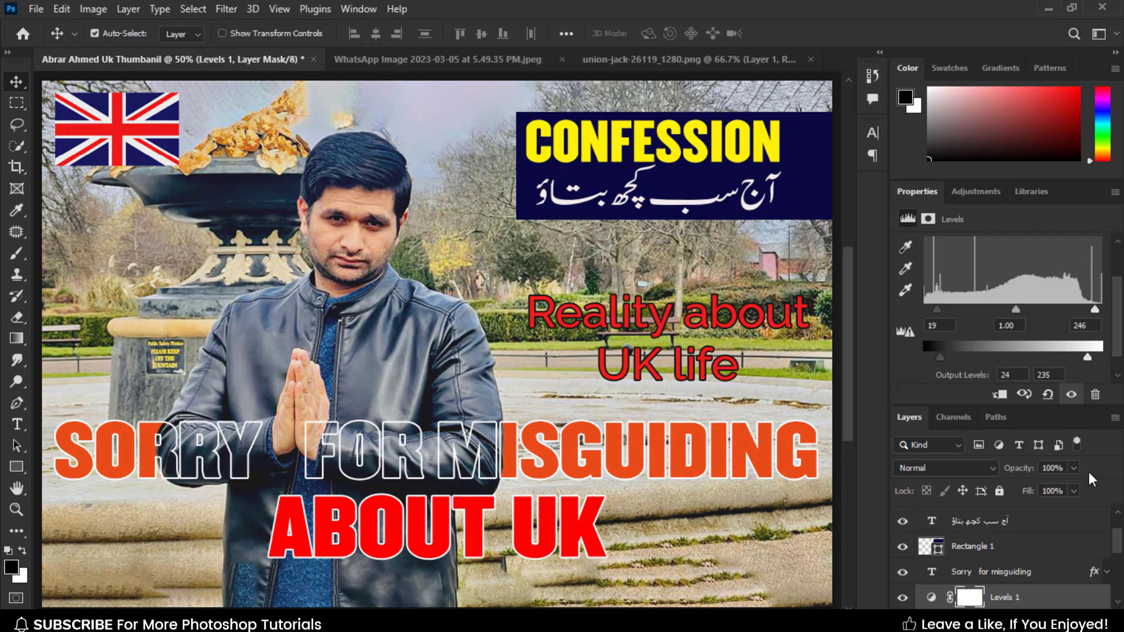
Move the Levels adjustment down the layer stack to directly above the background photo, Layer 1.
drag(1117, 548, 1115, 586)
click(1105, 540)
key(ctrl+[)
key(ctrl+[)
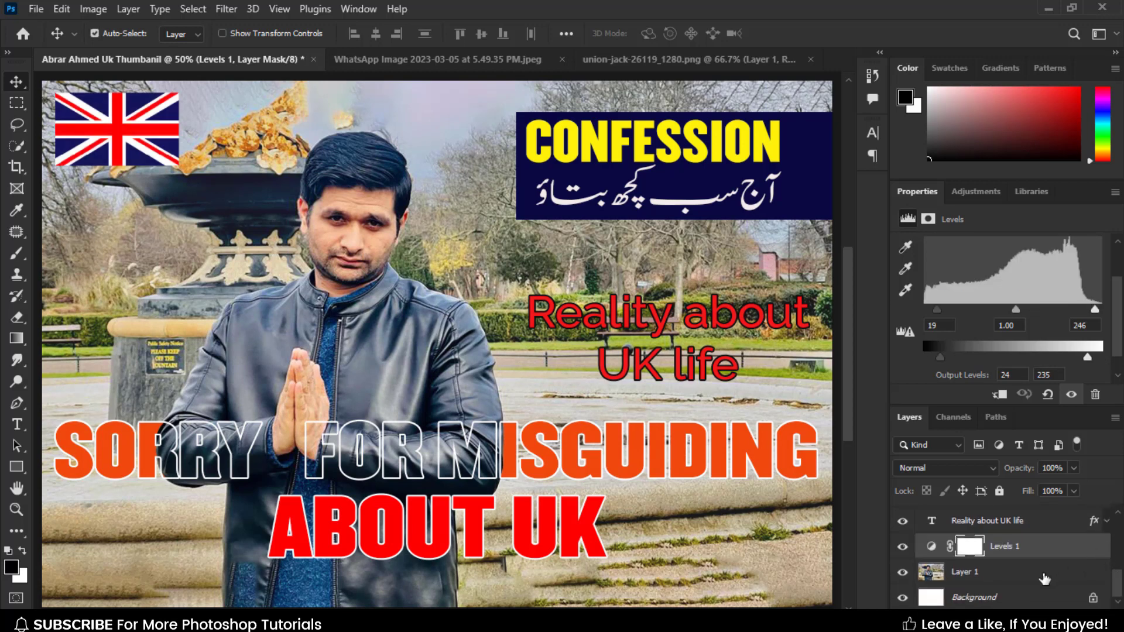
Add a Color Balance adjustment above the background photo with midtones at Cyan-Red +34 and Magenta-Green -1.
click(1045, 577)
click(1013, 616)
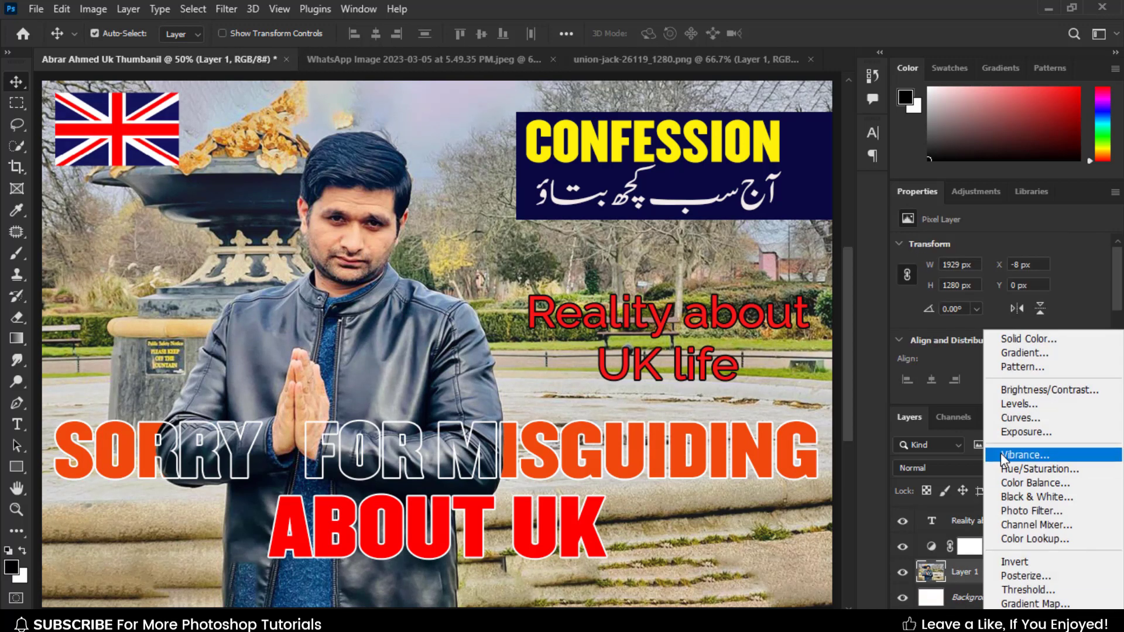
click(1006, 482)
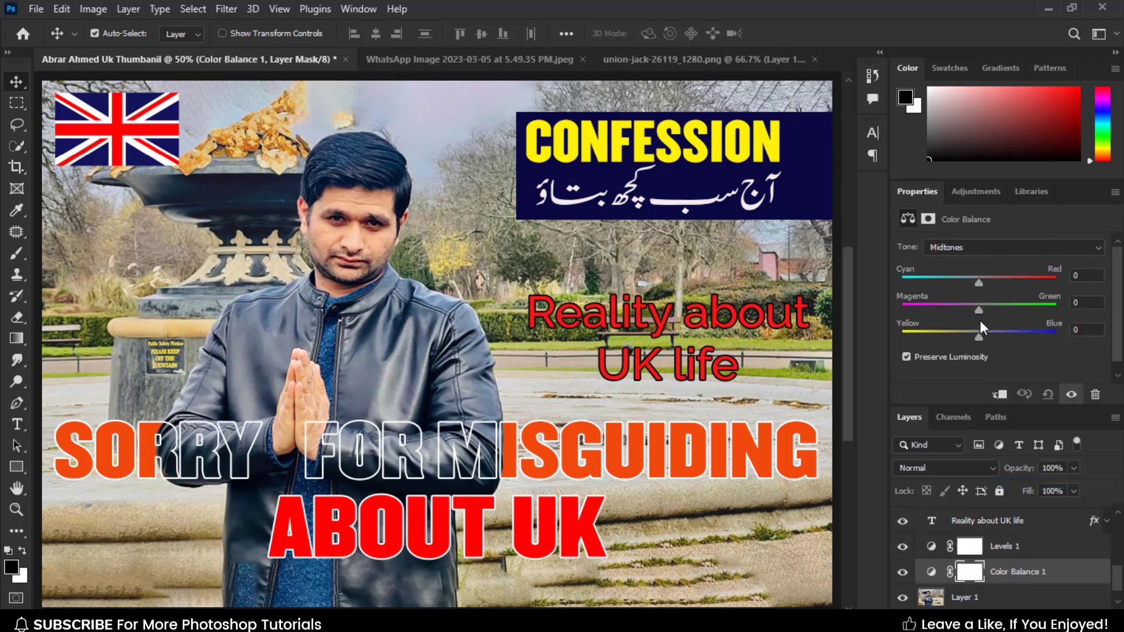
mouse_move(980, 313)
mouse_down()
mouse_move(994, 308)
mouse_move(977, 309)
mouse_up()
Add a Color Lookup adjustment directly above the Color Balance layer and load the FoggyNight.3DL lookup table.
click(1013, 616)
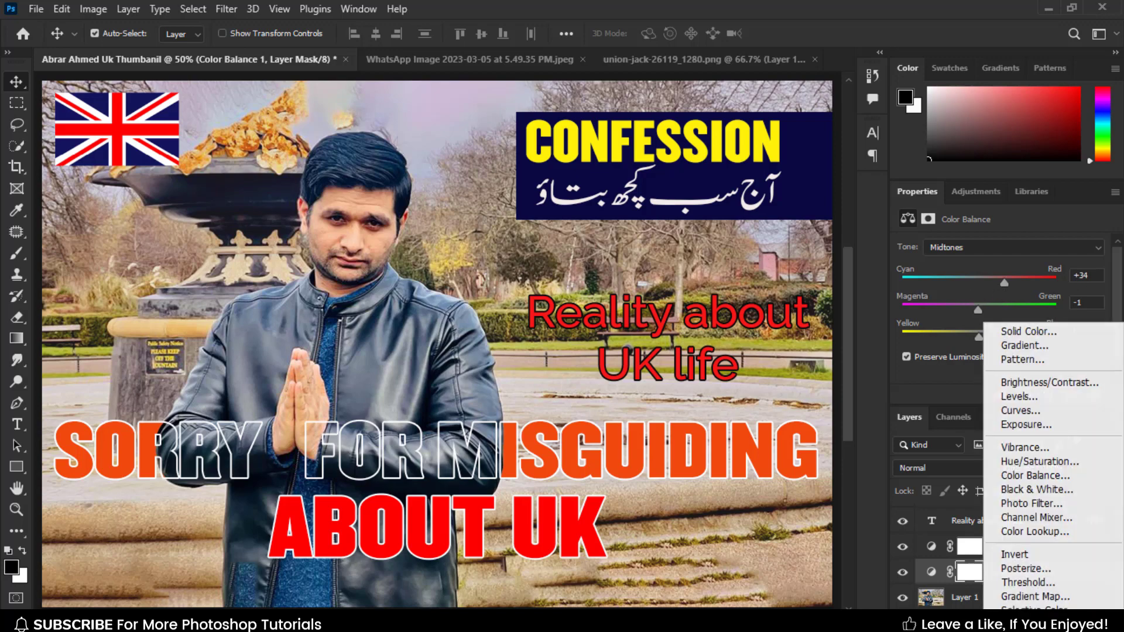
click(1023, 530)
click(994, 246)
click(961, 206)
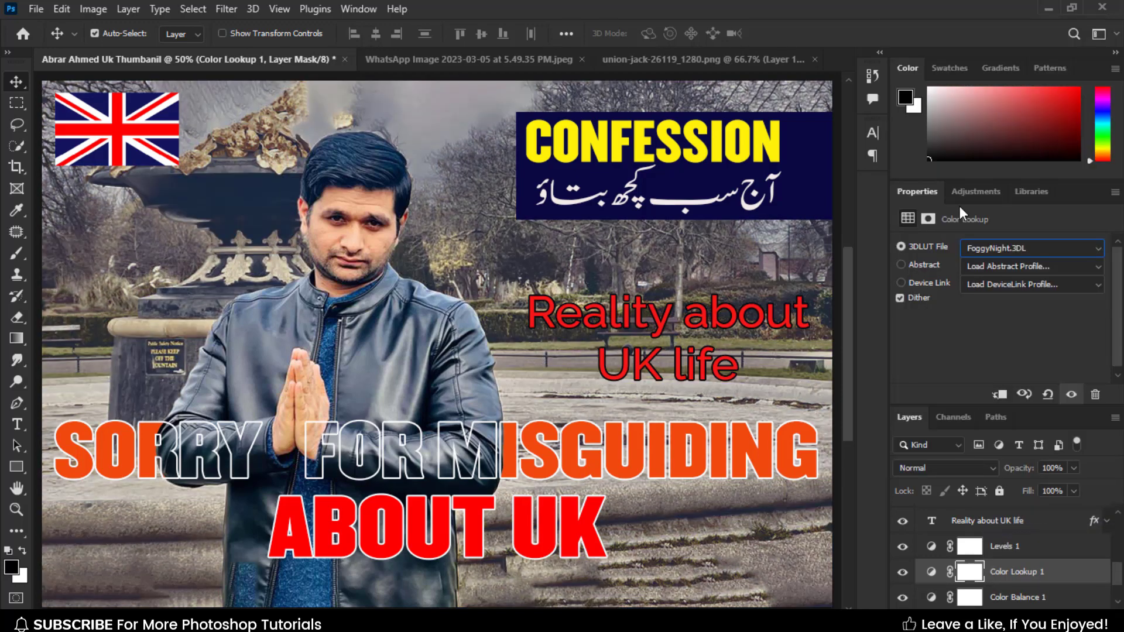
Try successive 3DLUT presets on the Color Lookup adjustment, from FoggyNight.3DL through FuturisticBleak.3DL to Kodak 5205 Fuji 3510.
key(Down)
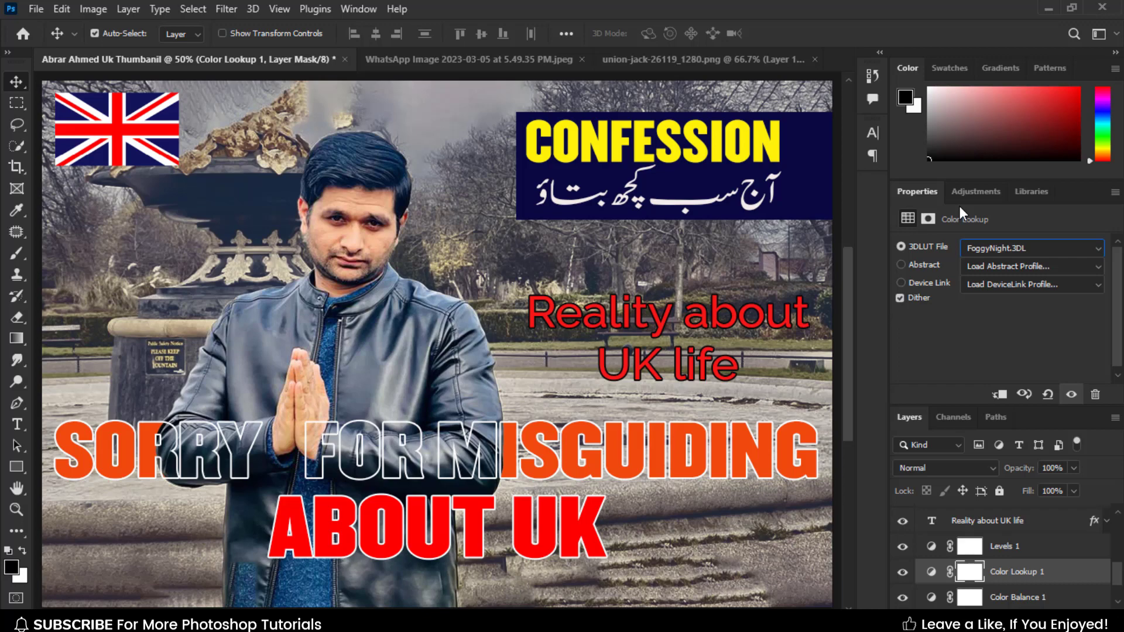
key(Down)
key(Down)
key(Down)
key(Down)
key(Down)
key(Down)
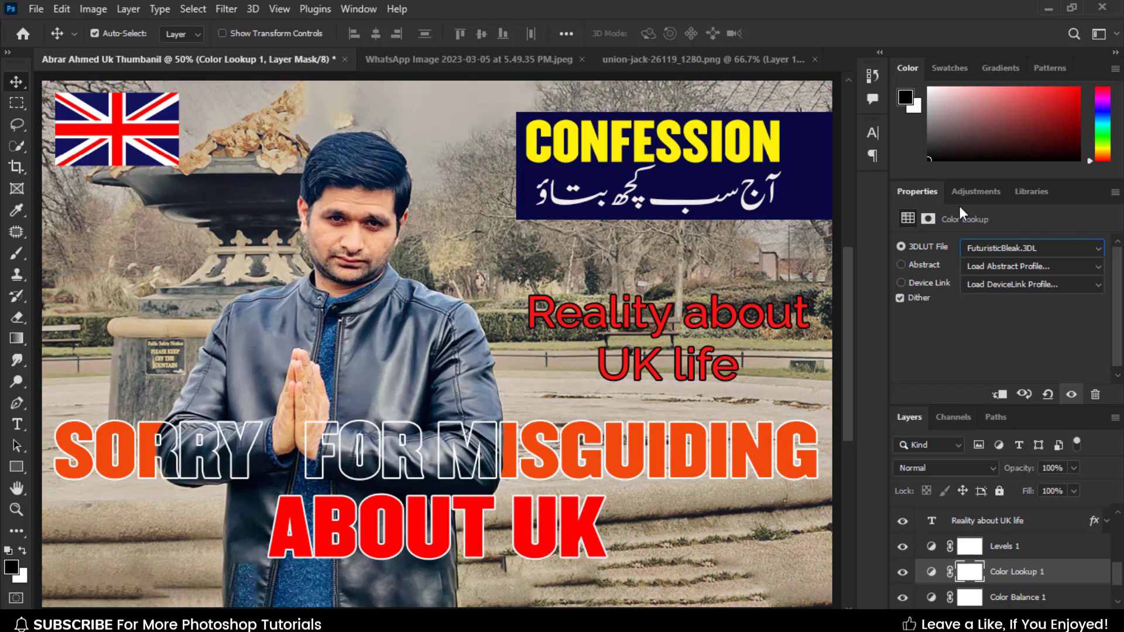
key(Down)
key(Down)
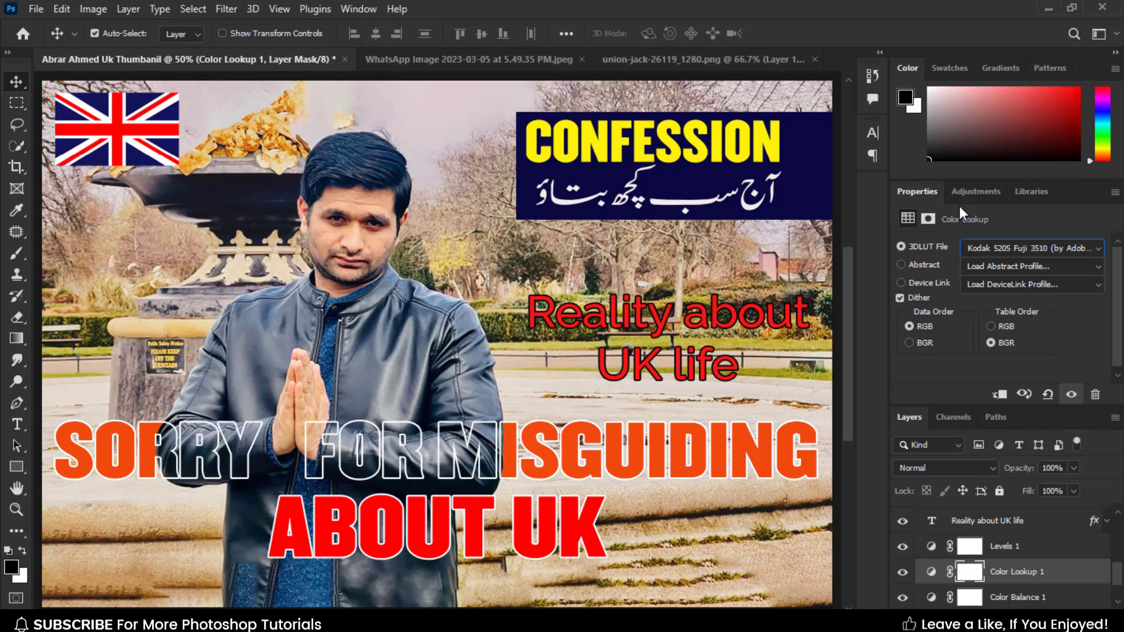
Switch the Color Lookup adjustment to Moonlight.3DL and set its layer fill to 80% and opacity to 90%.
click(995, 248)
click(931, 400)
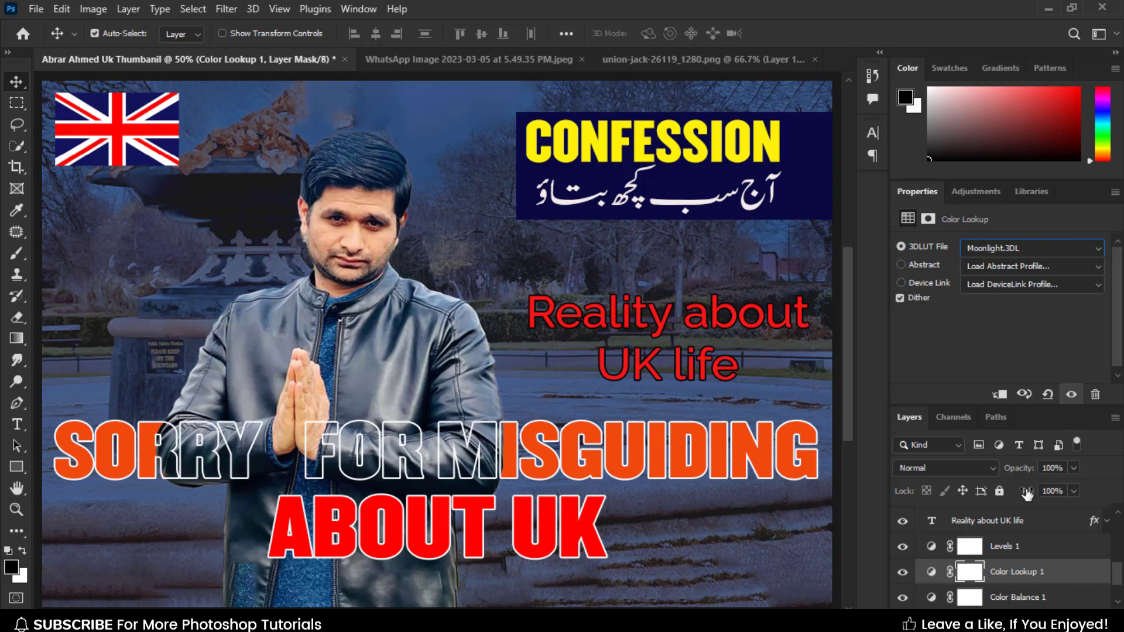
drag(1027, 494, 1018, 494)
text(80)
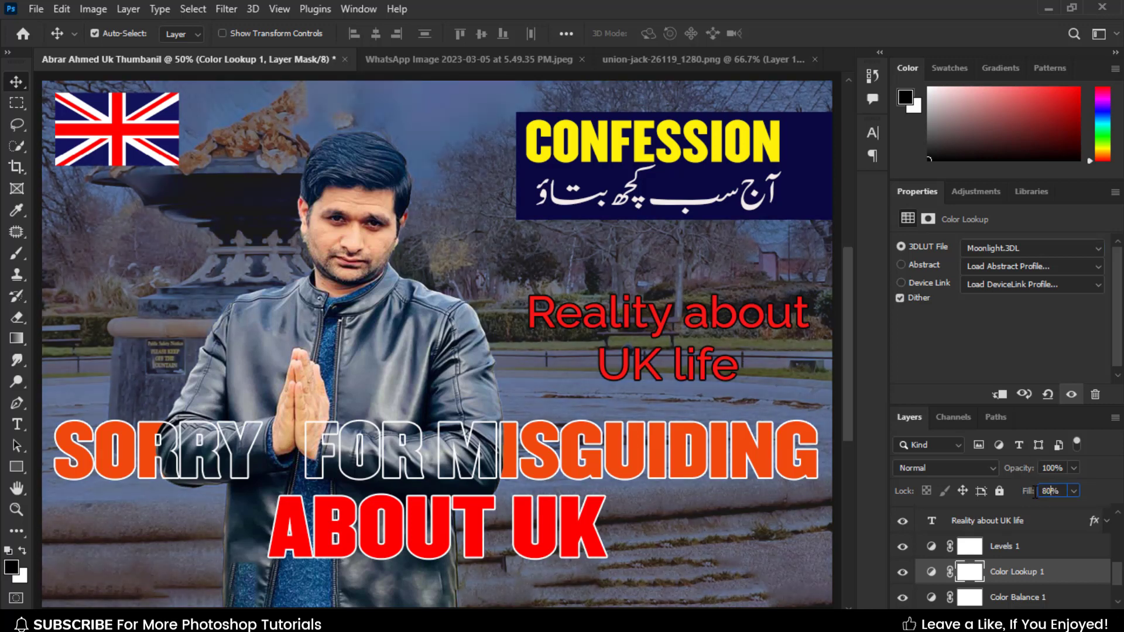
text(90)
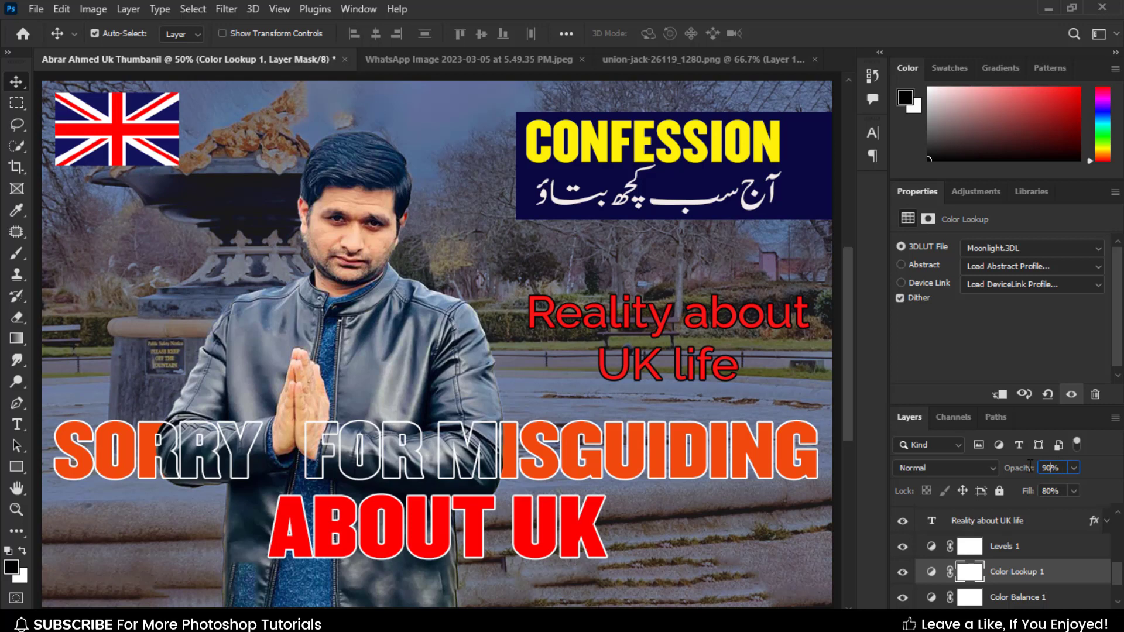
click(521, 346)
Save the layered thumbnail to the Desktop in Photoshop PSD format under its existing file name.
key(ctrl+s)
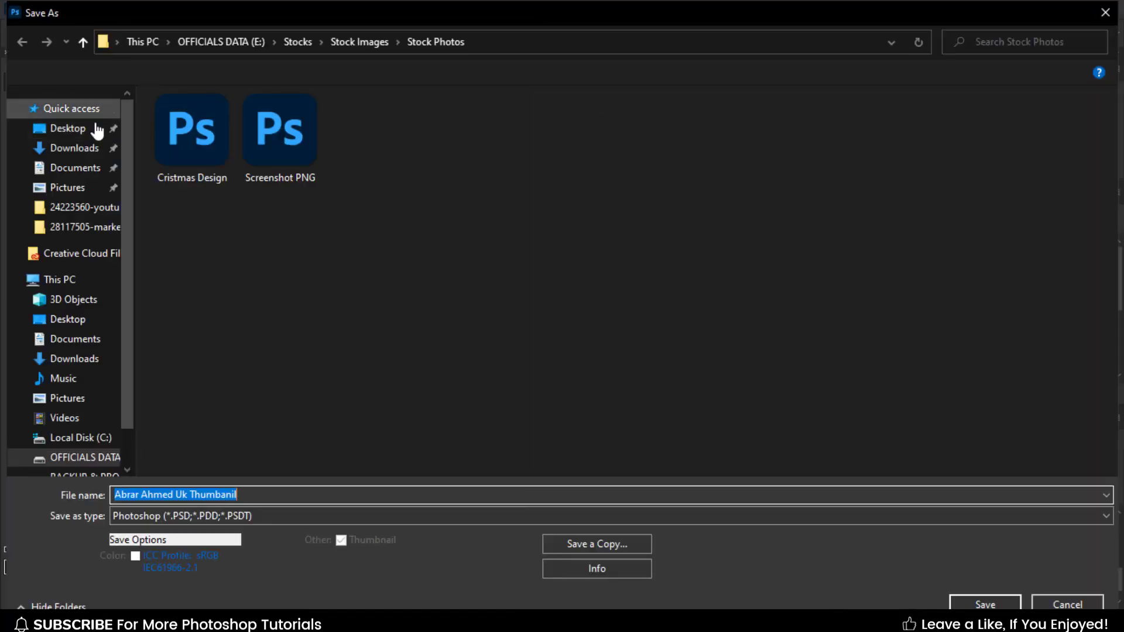
click(98, 130)
click(985, 603)
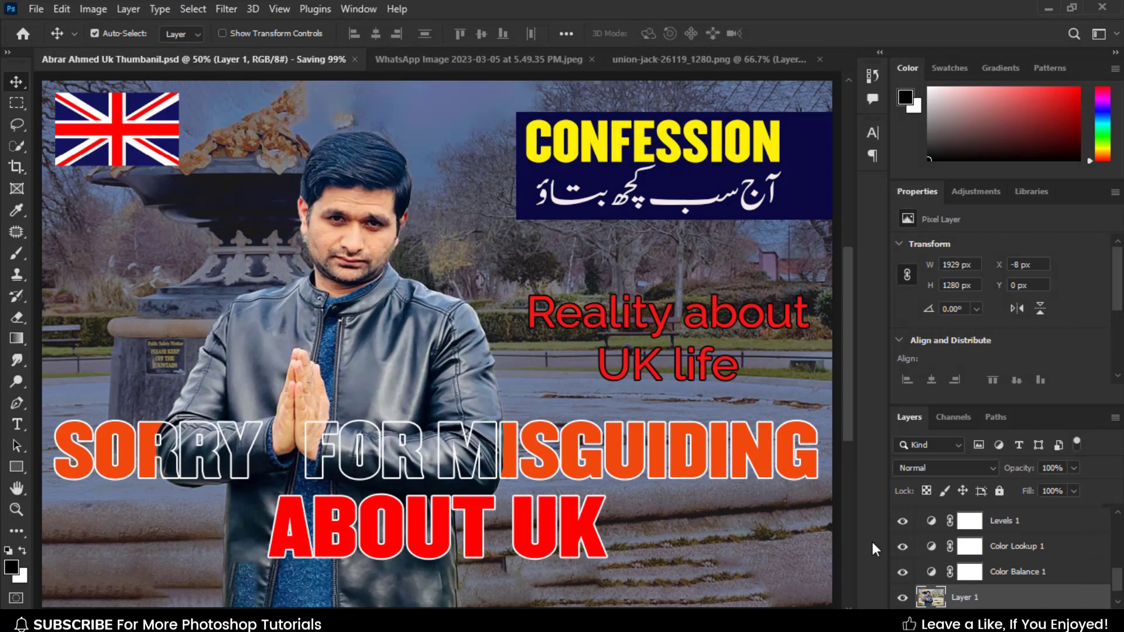
Export the thumbnail for web as a maximum-quality JPEG, quality 100 at 1920 x 1280 px, to the Desktop.
click(36, 9)
mouse_move(76, 259)
click(304, 326)
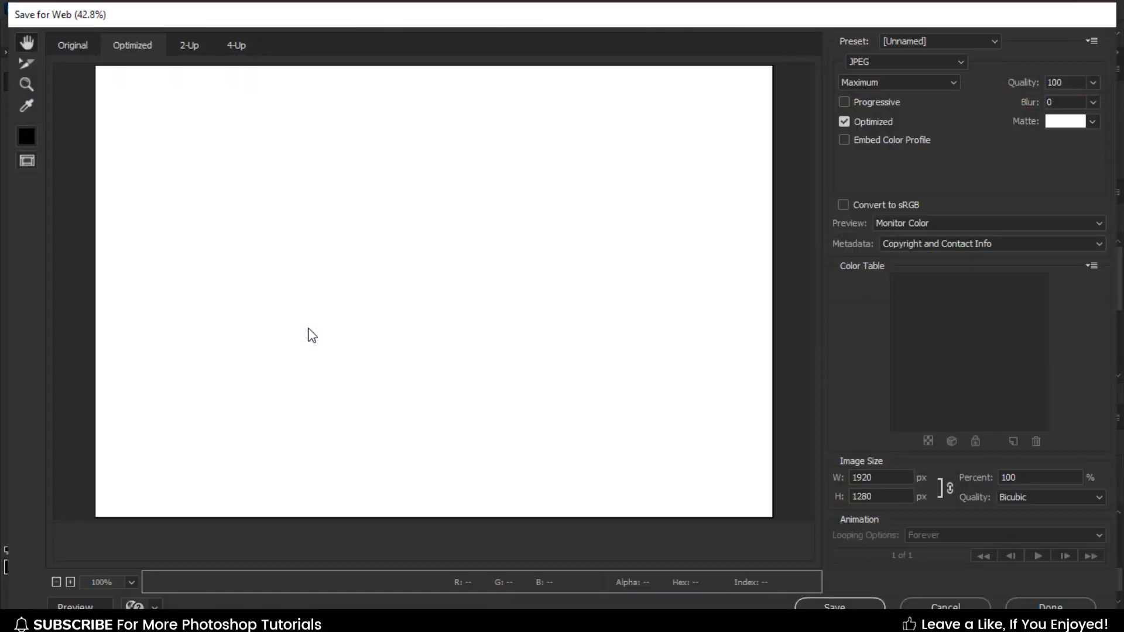
key(Return)
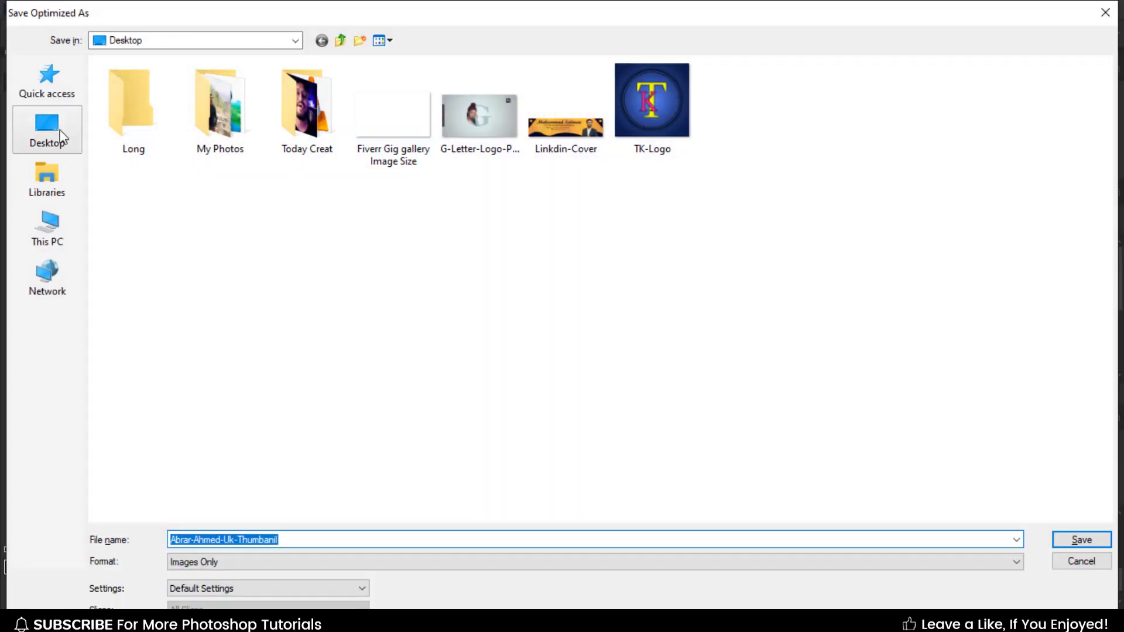
click(1091, 532)
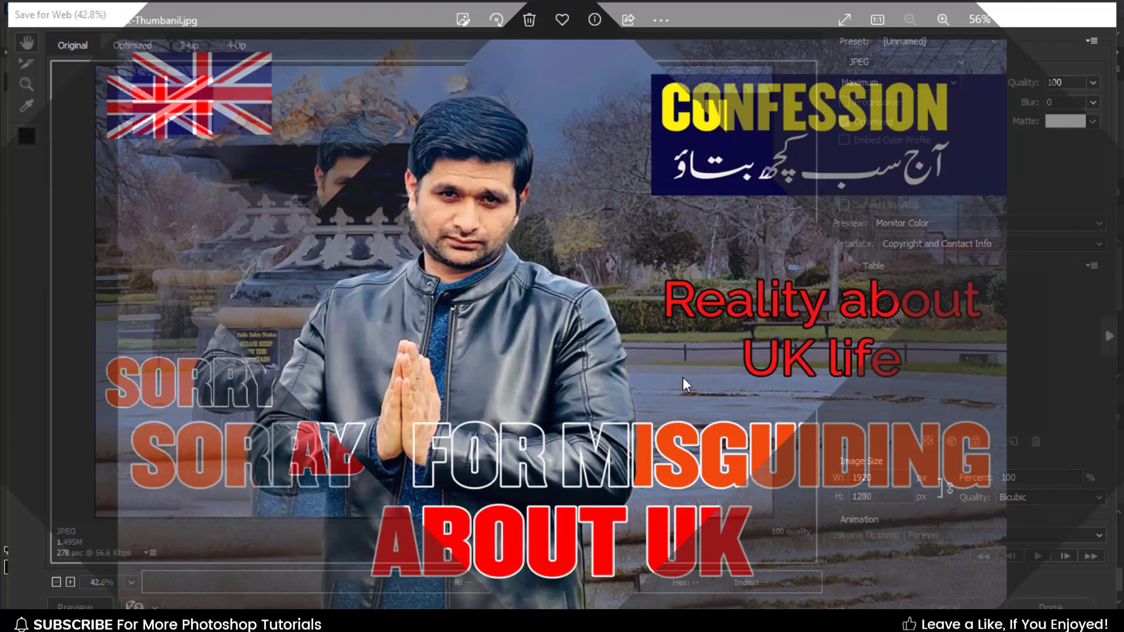
Inspect the exported JPG up close in the photo viewer, checking the man's cutout and the surrounding titles.
scroll(603, 360, up, 2)
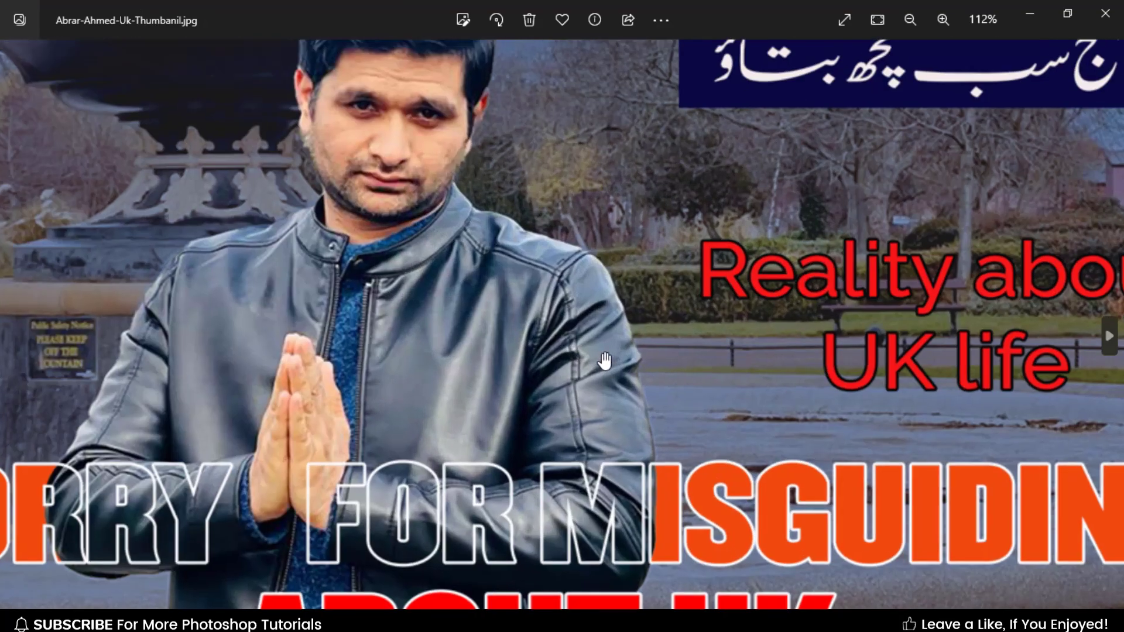
drag(410, 314, 646, 468)
scroll(487, 373, down, 2)
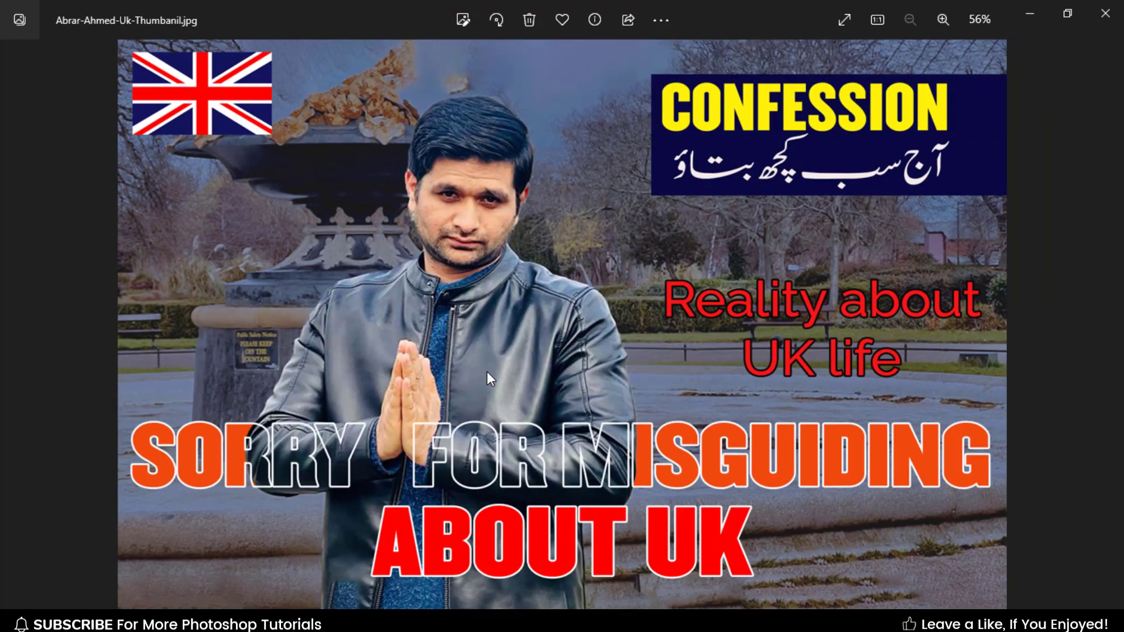